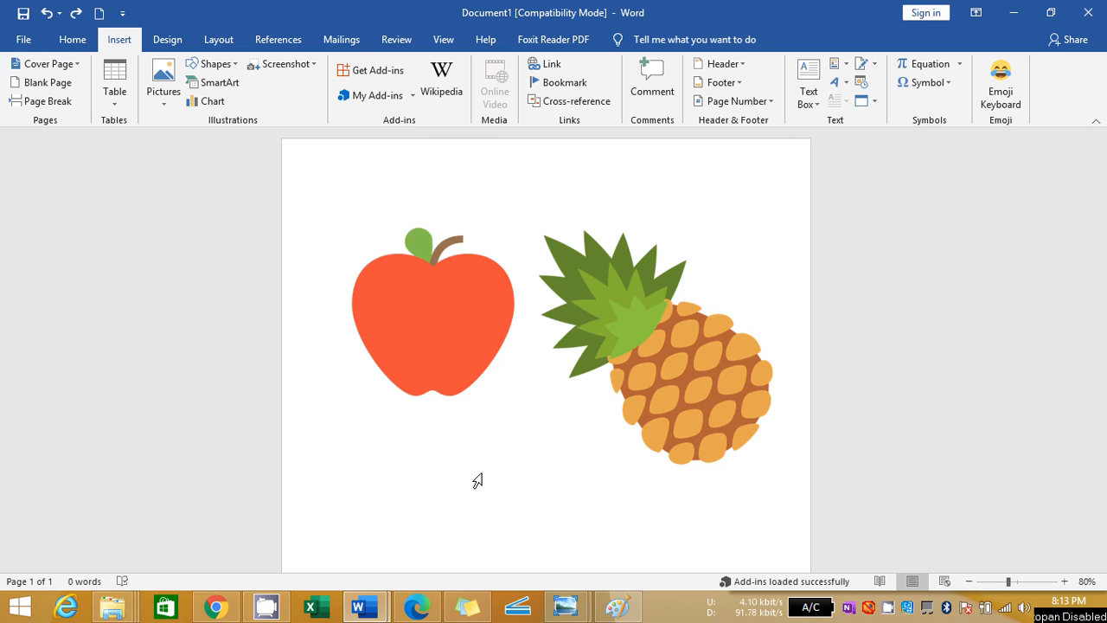
Delete the apple and pineapple pictures so that the page is blank
{"action": "key", "text": "ctrl+a"}
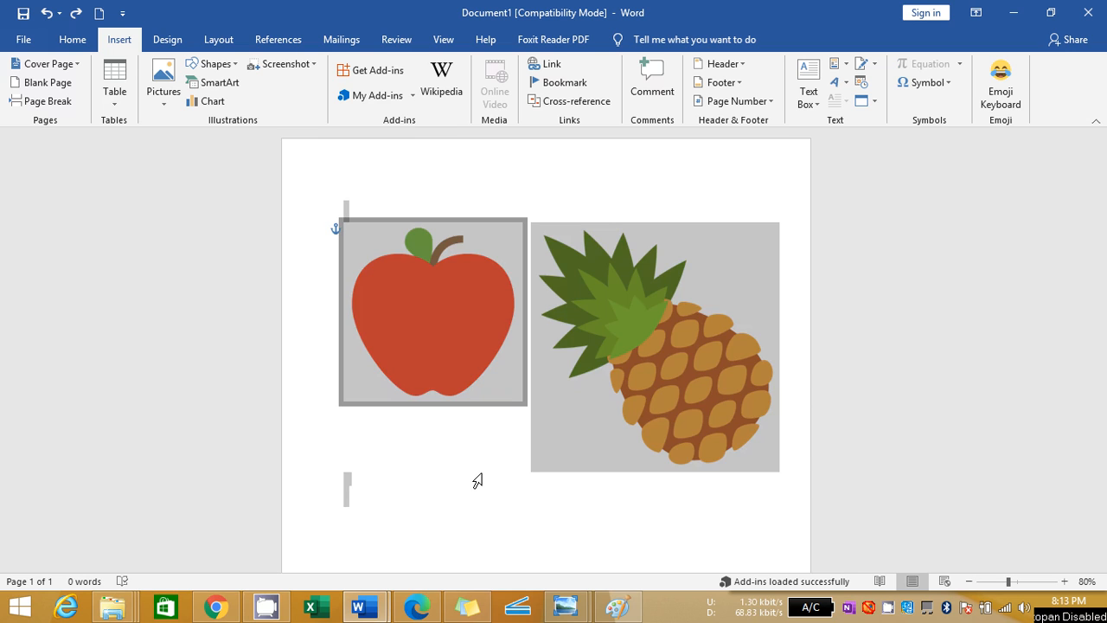
{"action": "key", "text": "Delete"}
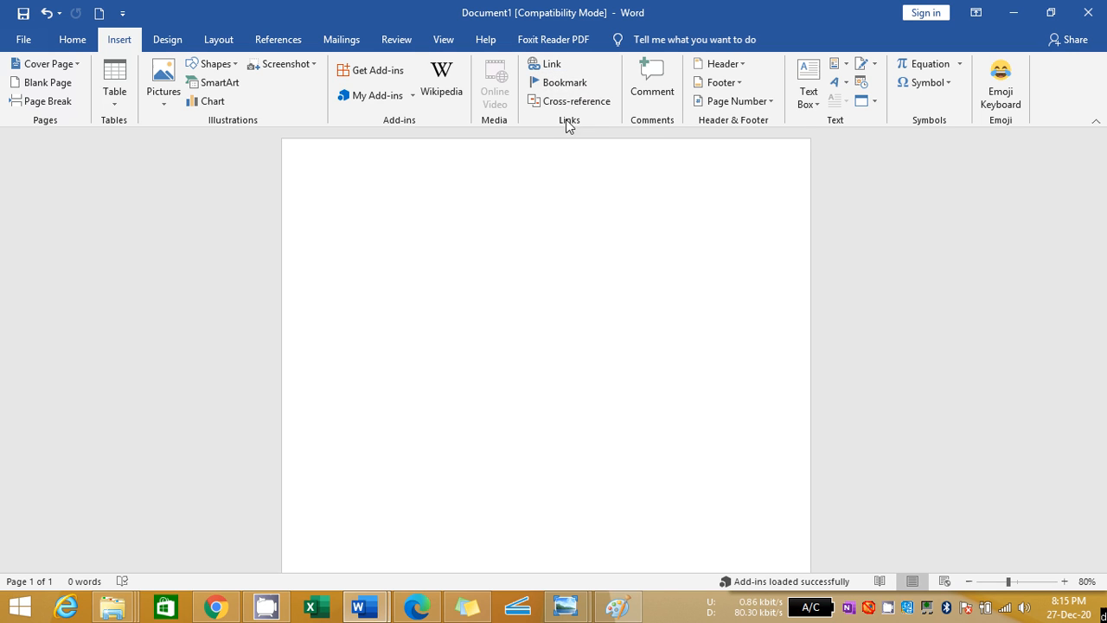
Insert a hyperlink to the existing file Pending Schools 2019-20.pdf from the Documents folder
{"action": "left_click", "coordinate": [554, 68]}
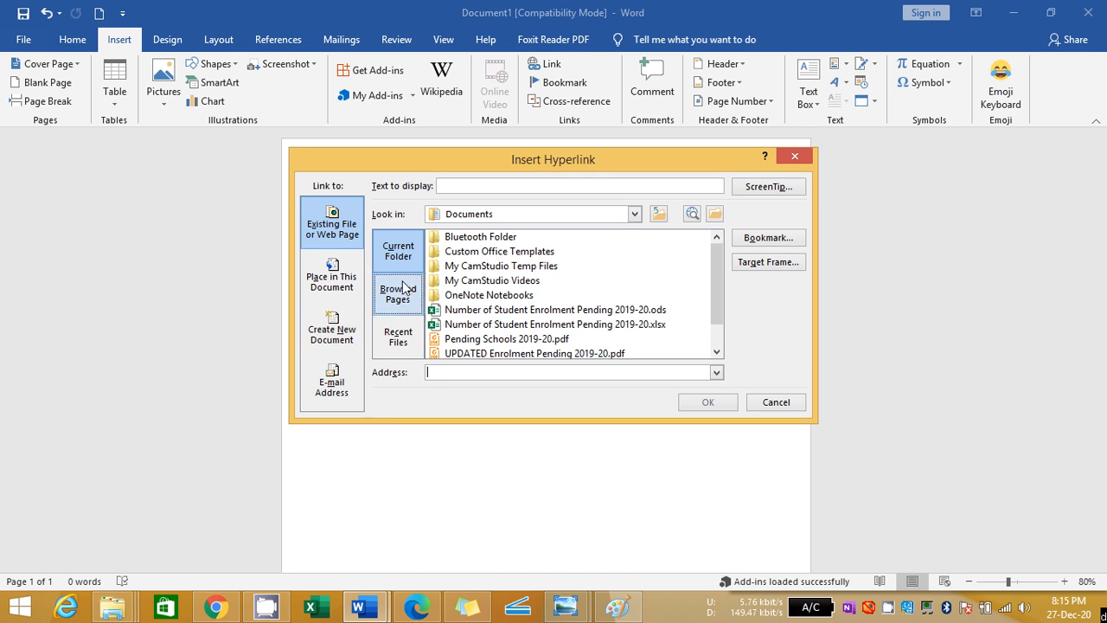
{"action": "left_click", "coordinate": [335, 204]}
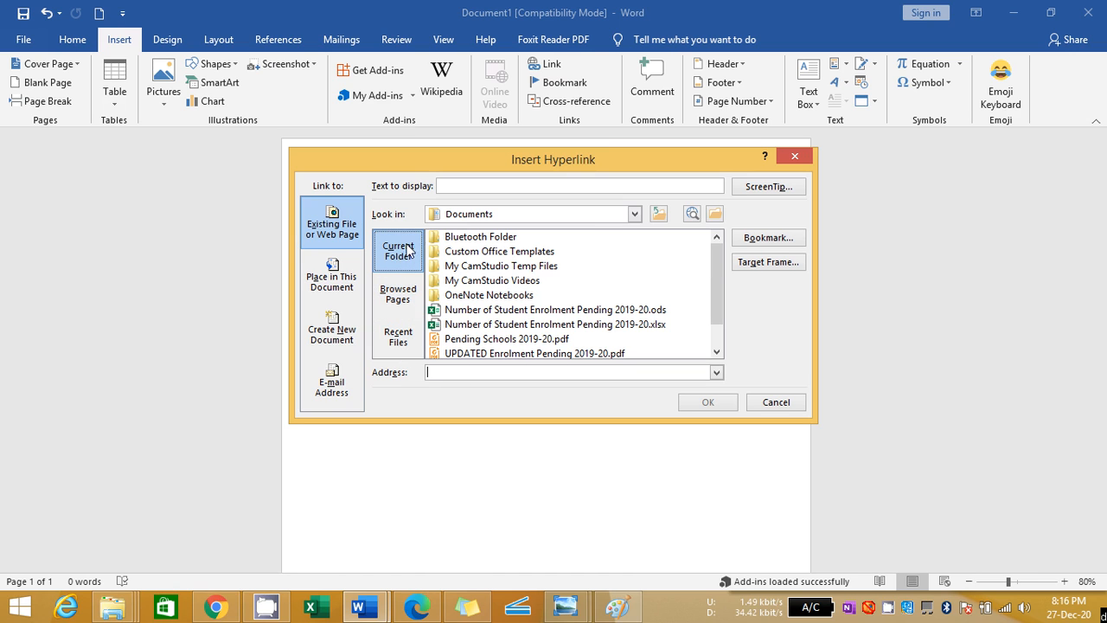
{"action": "left_click", "coordinate": [635, 214]}
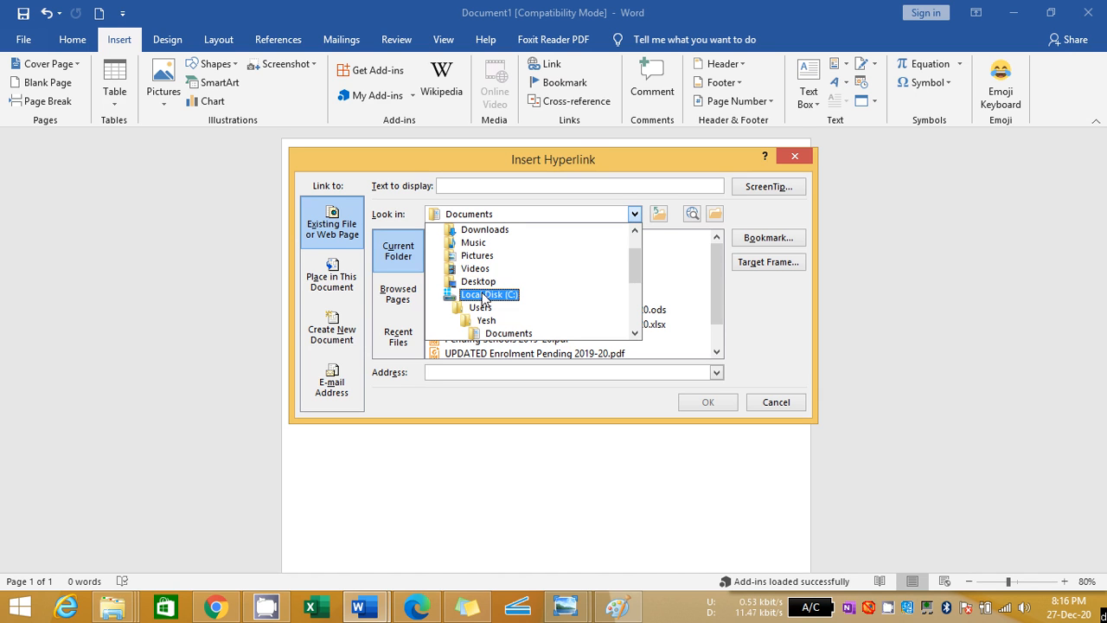
{"action": "left_click", "coordinate": [525, 334]}
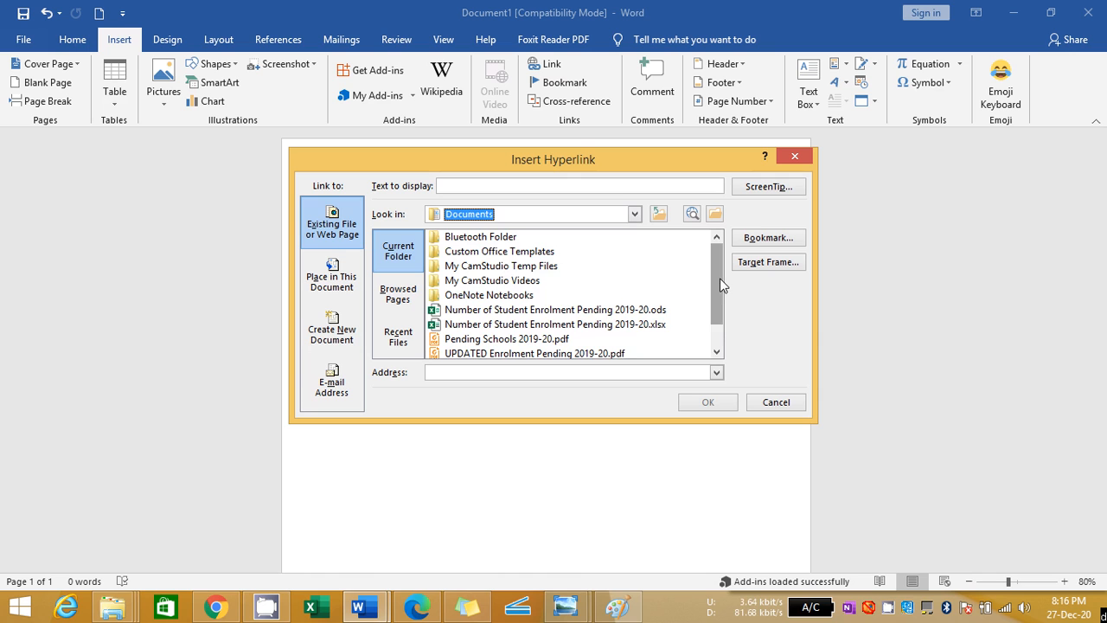
{"action": "mouse_move", "coordinate": [719, 278]}
{"action": "left_mouse_down"}
{"action": "mouse_move", "coordinate": [721, 316]}
{"action": "mouse_move", "coordinate": [720, 272]}
{"action": "left_mouse_up"}
{"action": "left_click_drag", "start_coordinate": [720, 273], "coordinate": [717, 303]}
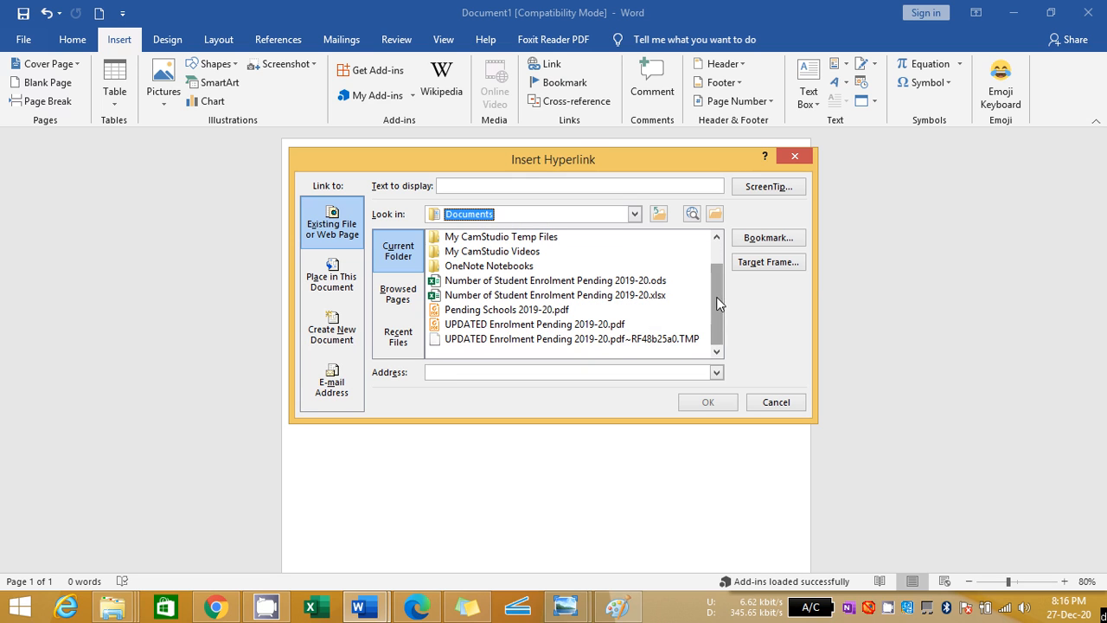
{"action": "left_click", "coordinate": [487, 311]}
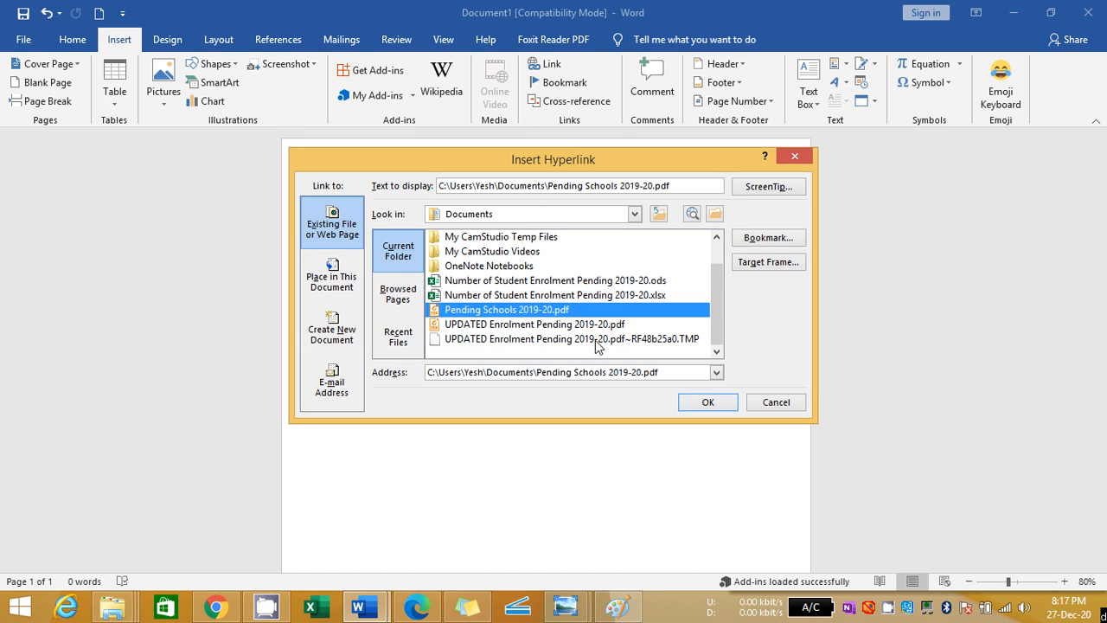
{"action": "left_click", "coordinate": [705, 402]}
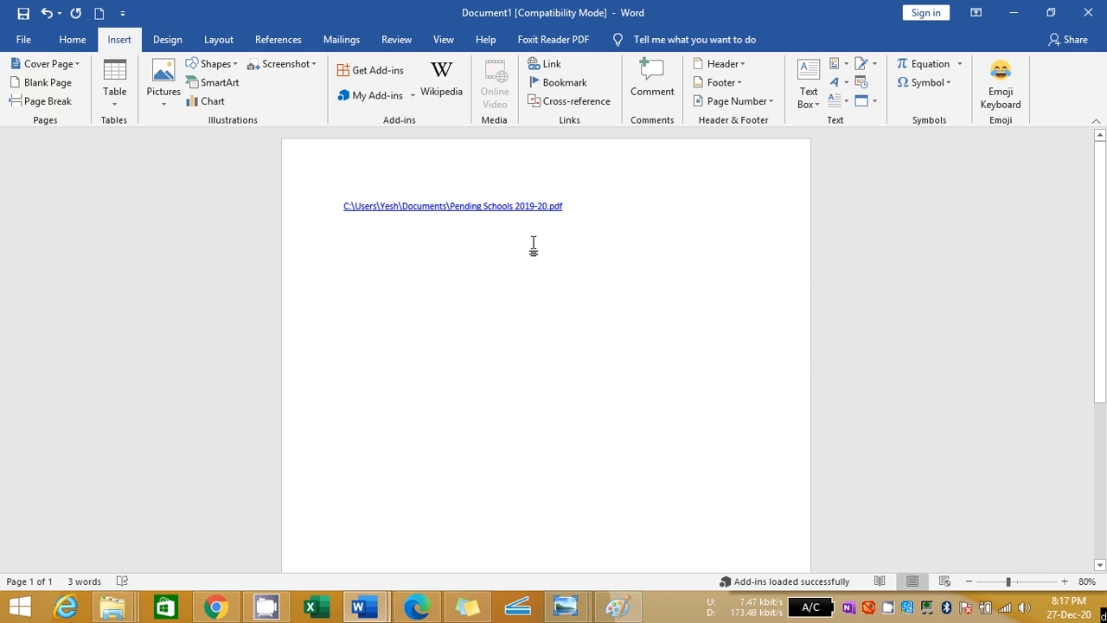
Follow the inserted hyperlink twice, allowing the linked PDF to open and closing it each time
{"action": "left_click", "coordinate": [444, 207], "text": "ctrl"}
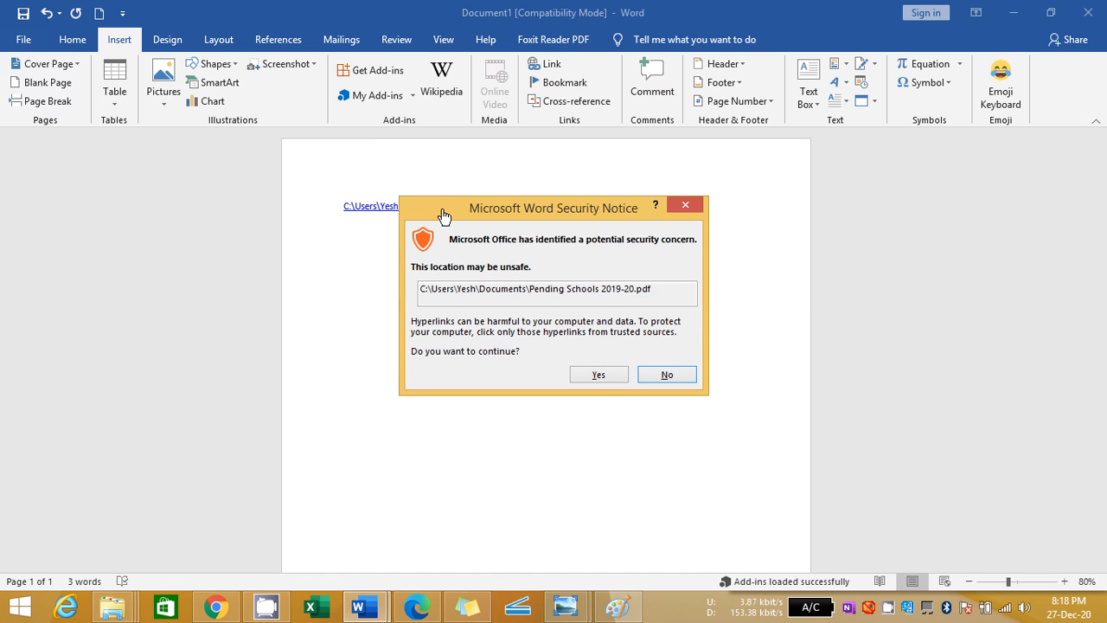
{"action": "left_click", "coordinate": [600, 374]}
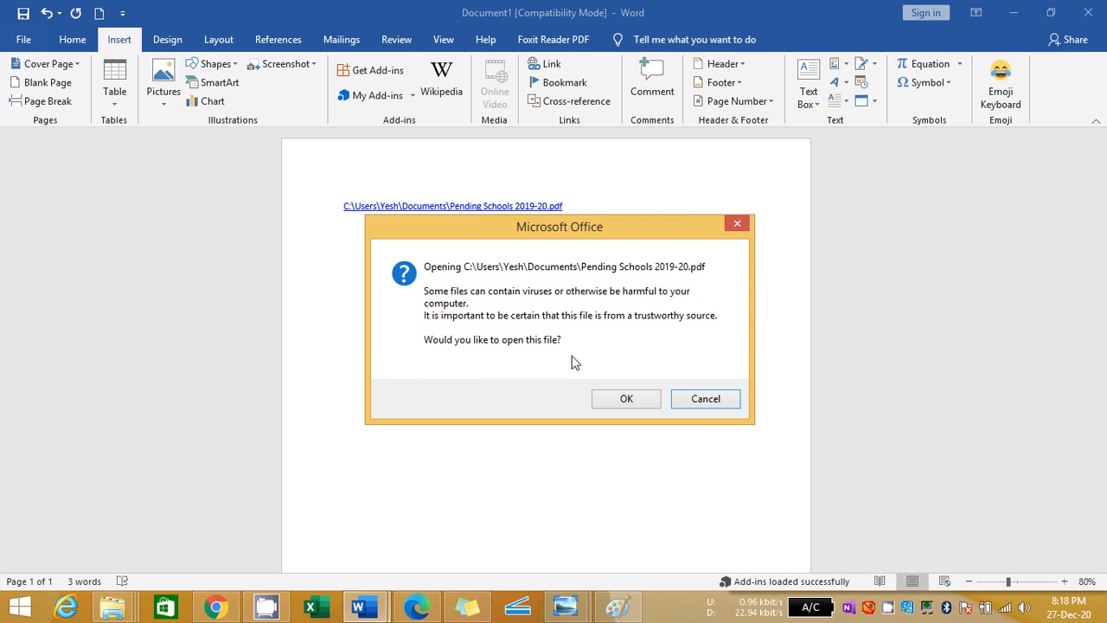
{"action": "left_click", "coordinate": [612, 400]}
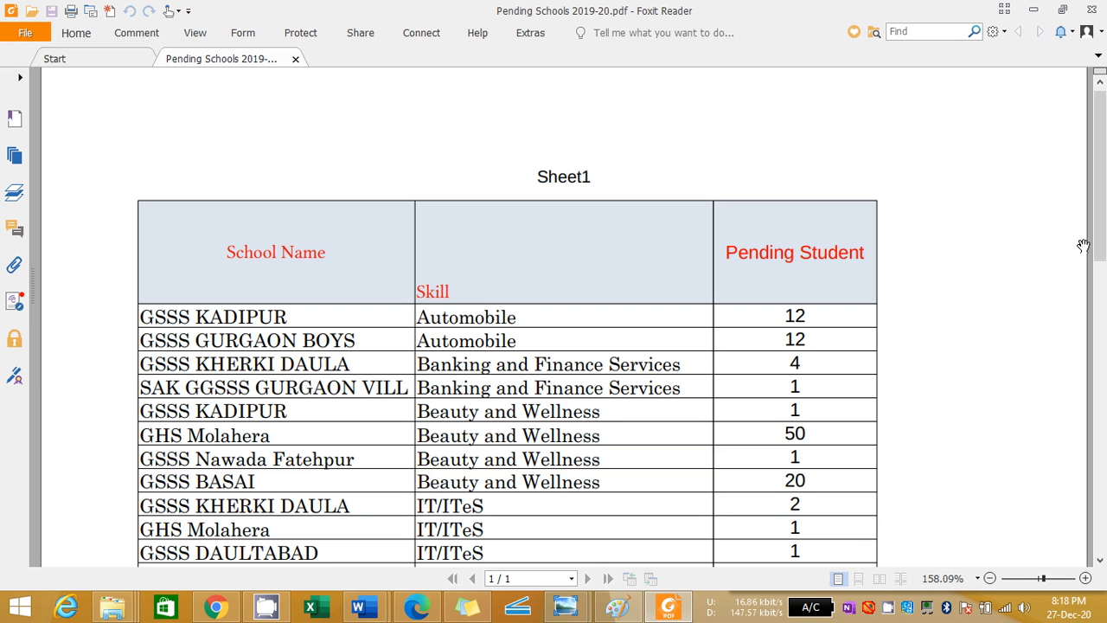
{"action": "mouse_move", "coordinate": [1104, 214]}
{"action": "left_mouse_down"}
{"action": "mouse_move", "coordinate": [1104, 541]}
{"action": "mouse_move", "coordinate": [1105, 215]}
{"action": "left_mouse_up"}
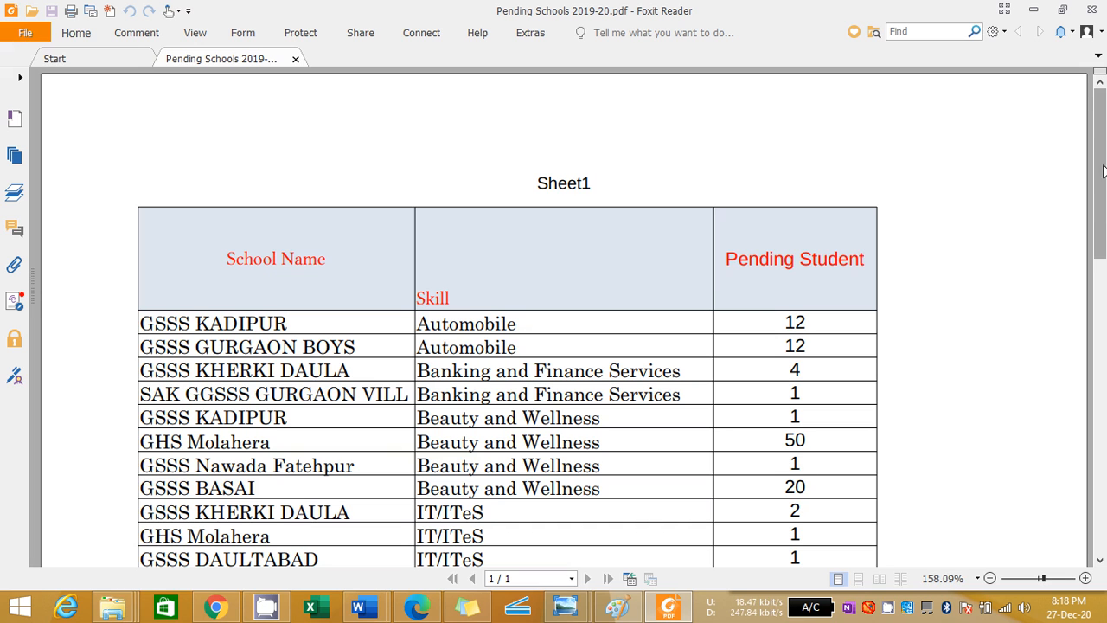
{"action": "left_click", "coordinate": [1092, 7]}
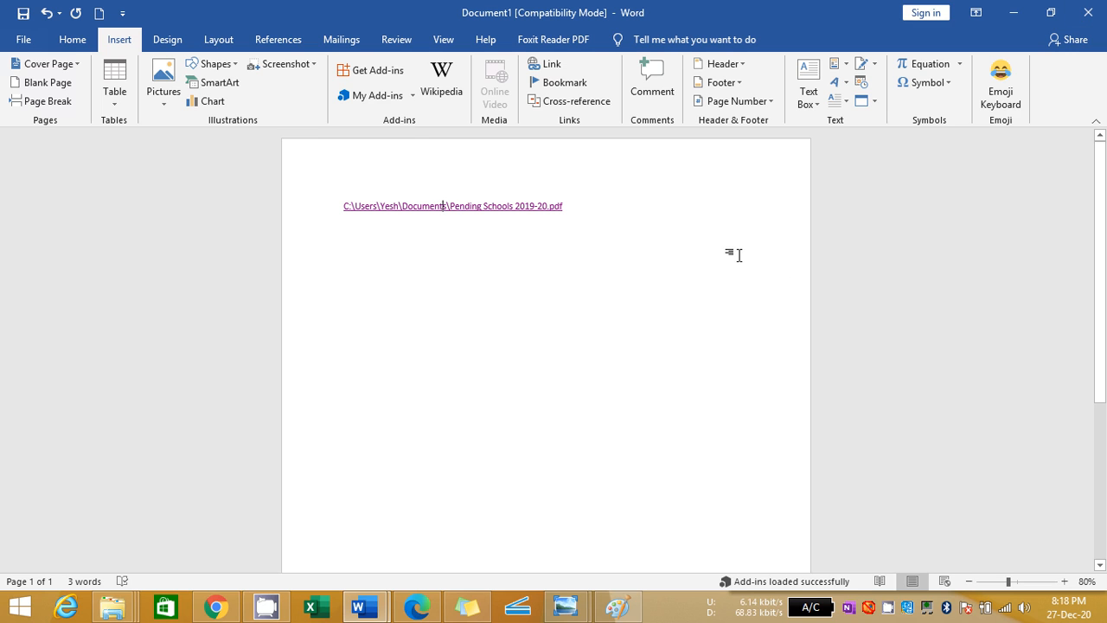
{"action": "left_click", "coordinate": [501, 215], "text": "ctrl"}
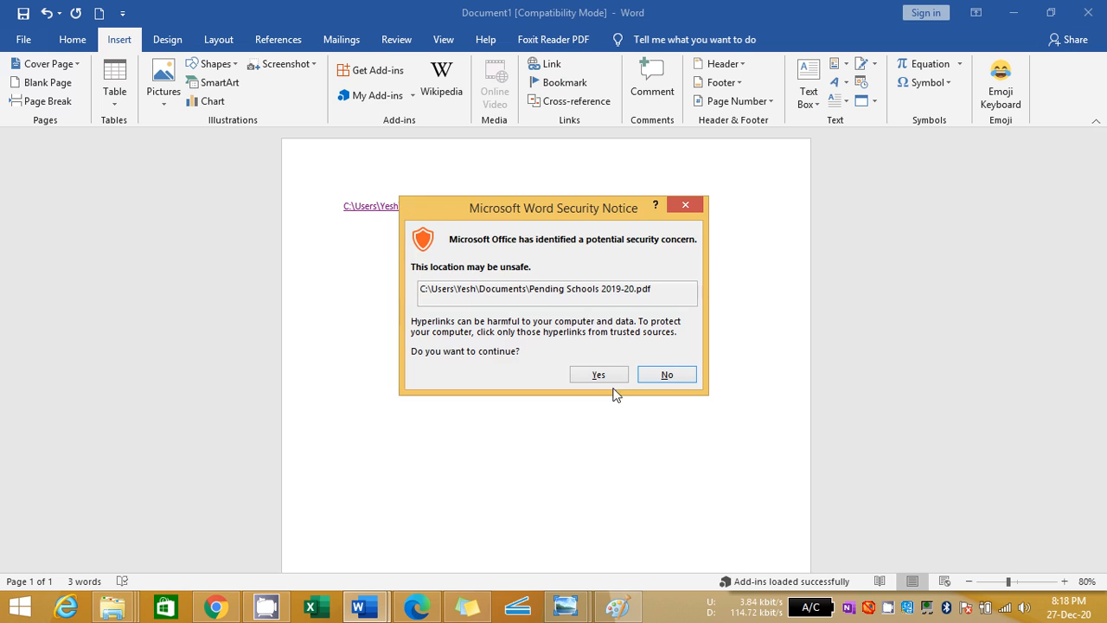
{"action": "left_click", "coordinate": [609, 377]}
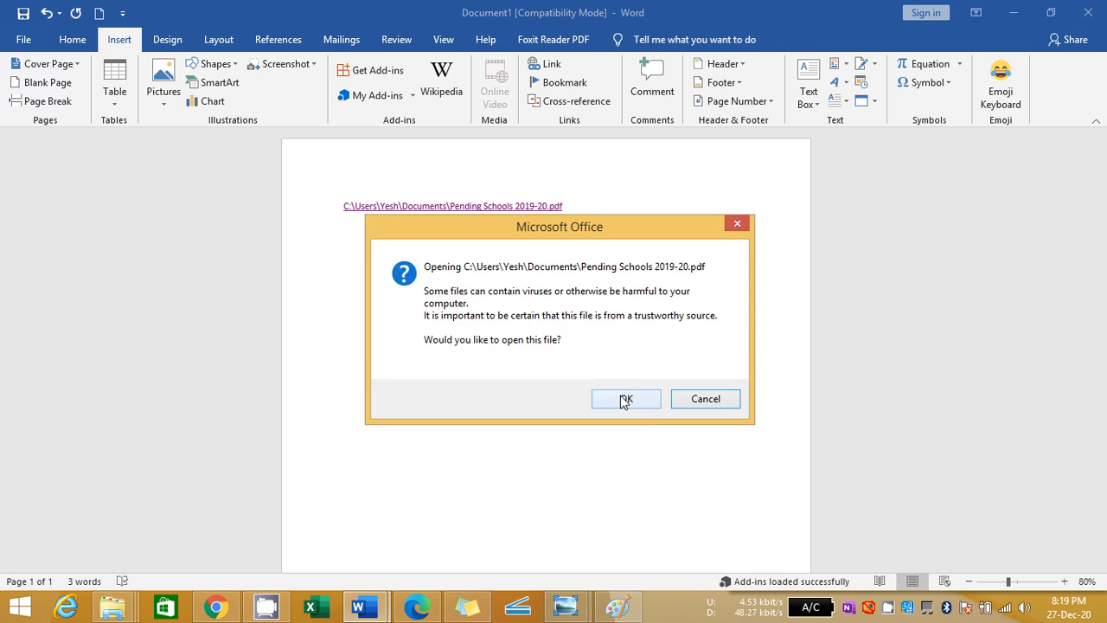
{"action": "left_click", "coordinate": [621, 397]}
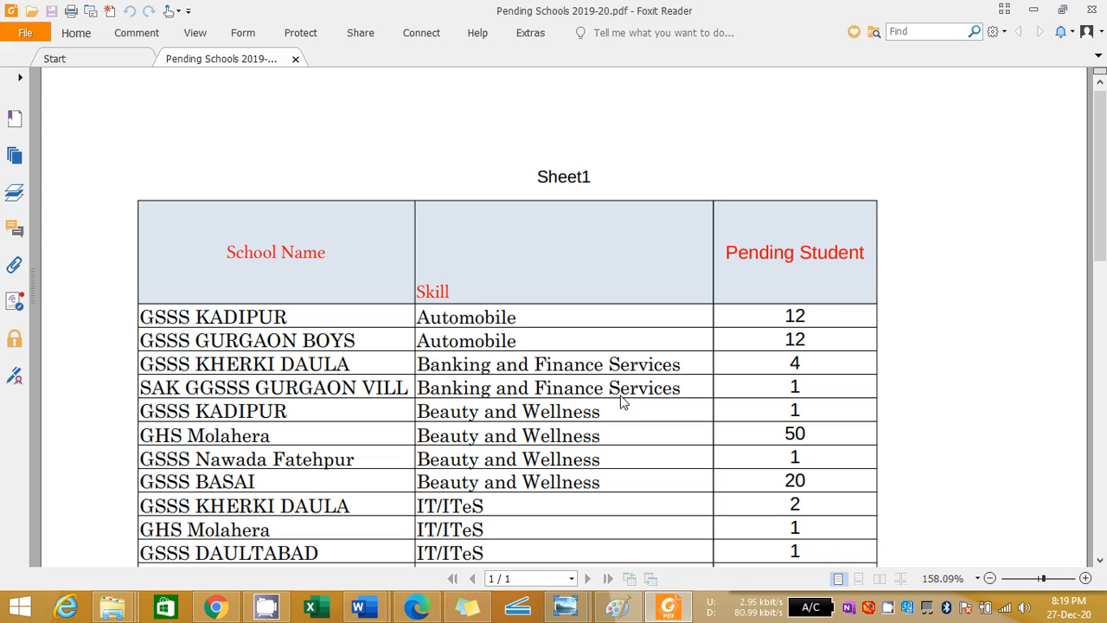
{"action": "left_click", "coordinate": [1086, 9]}
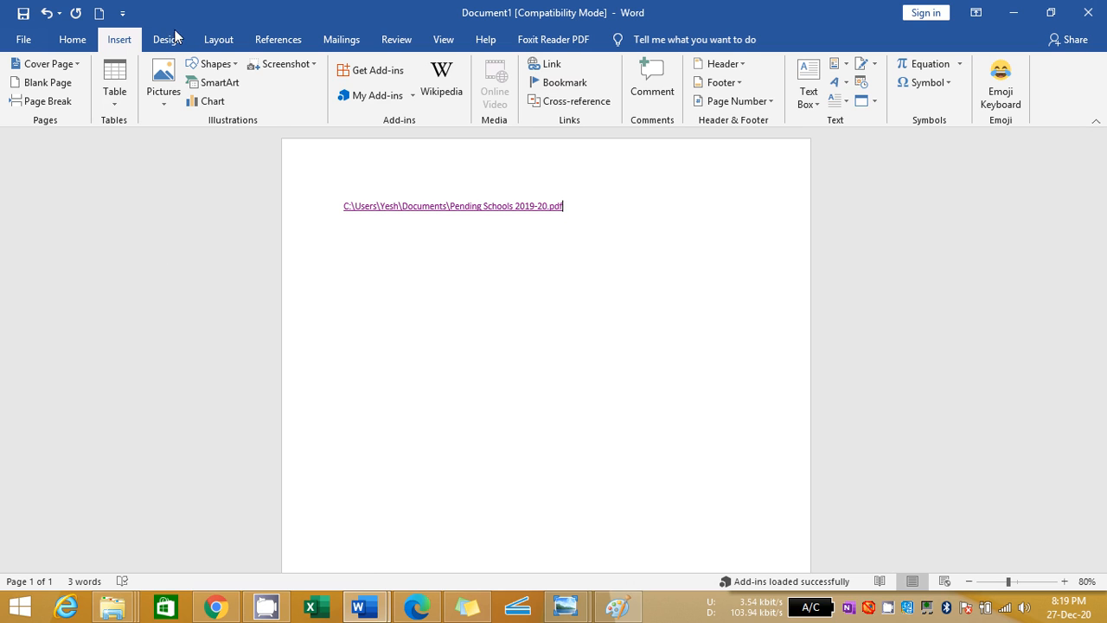
Replace the hyperlink with the heading text Haryana and start a new paragraph below it
{"action": "key", "text": "ctrl+a"}
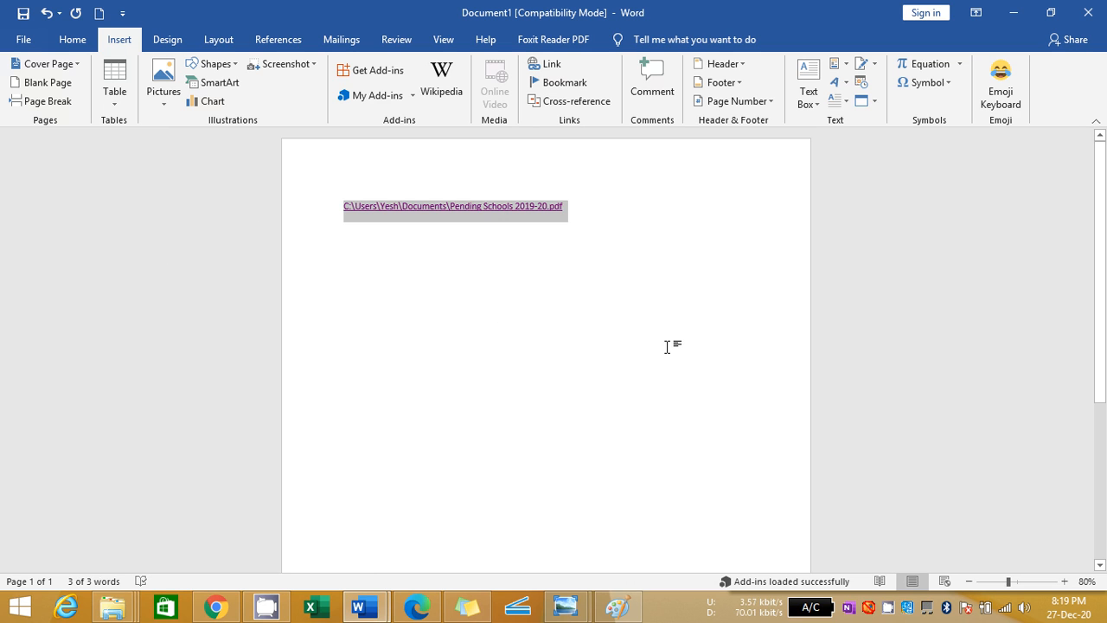
{"action": "key", "text": "Delete"}
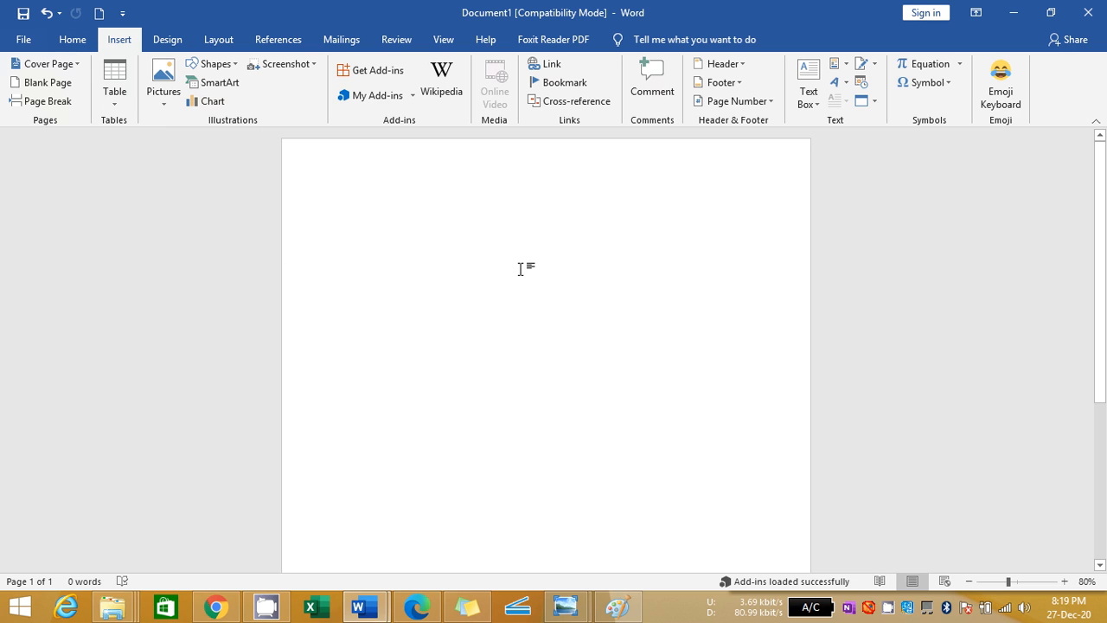
{"action": "type", "text": "Haryan"}
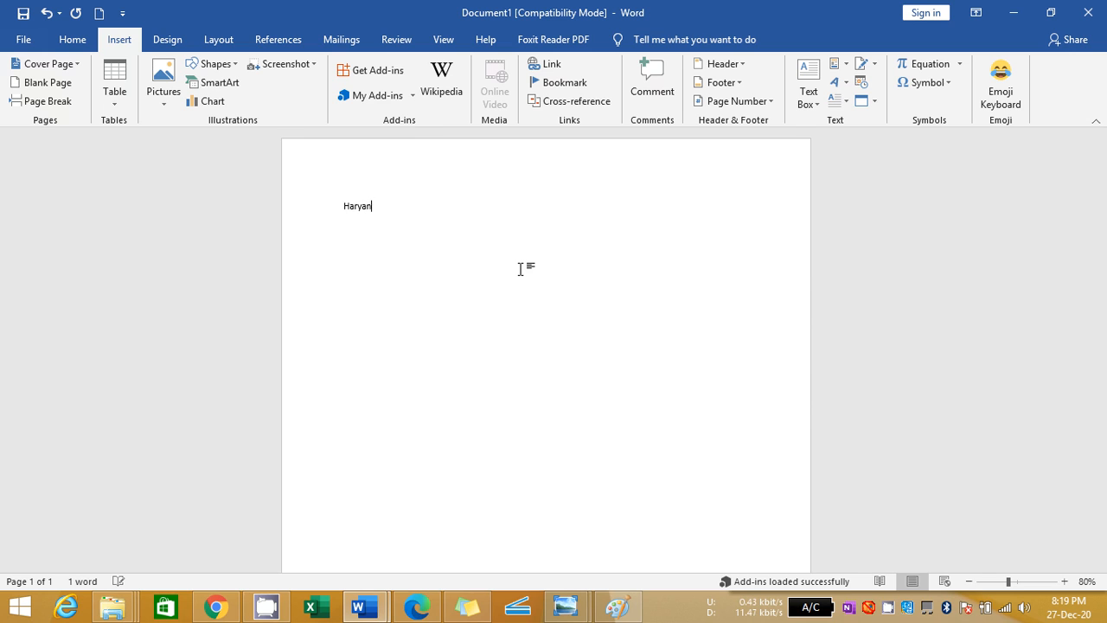
{"action": "key", "text": "BackSpace"}
{"action": "key", "text": "BackSpace"}
{"action": "type", "text": "na"}
{"action": "key", "text": "Return"}
Generate sample paragraphs below the Haryana heading by entering the =rand() formula twice
{"action": "type", "text": "=rad"}
{"action": "key", "text": "Return"}
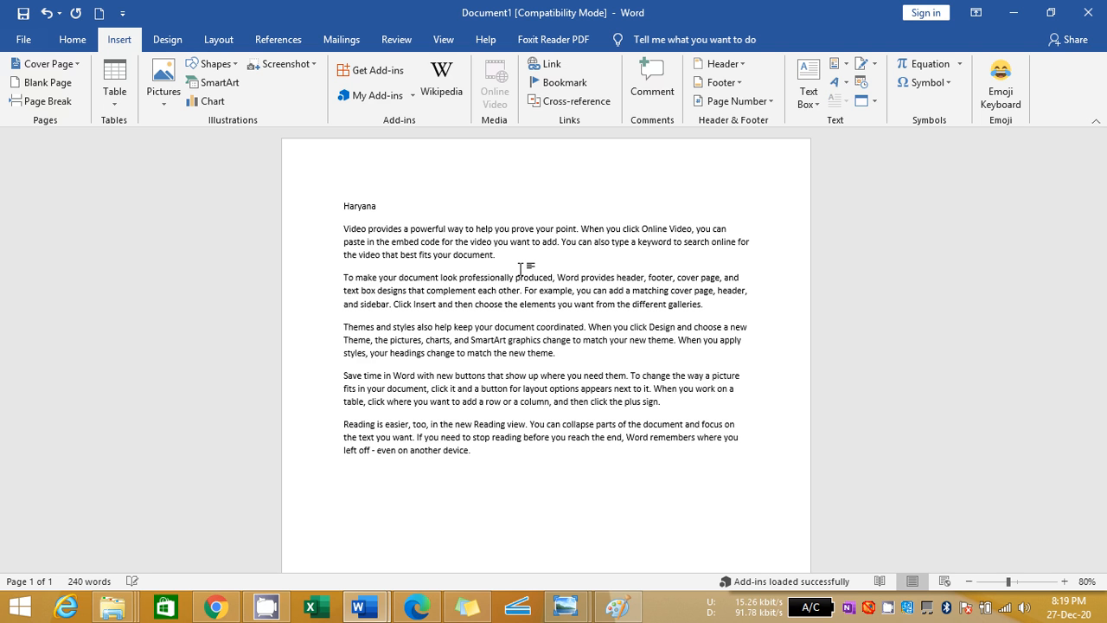
{"action": "type", "text": "=rand()"}
{"action": "key", "text": "Return"}
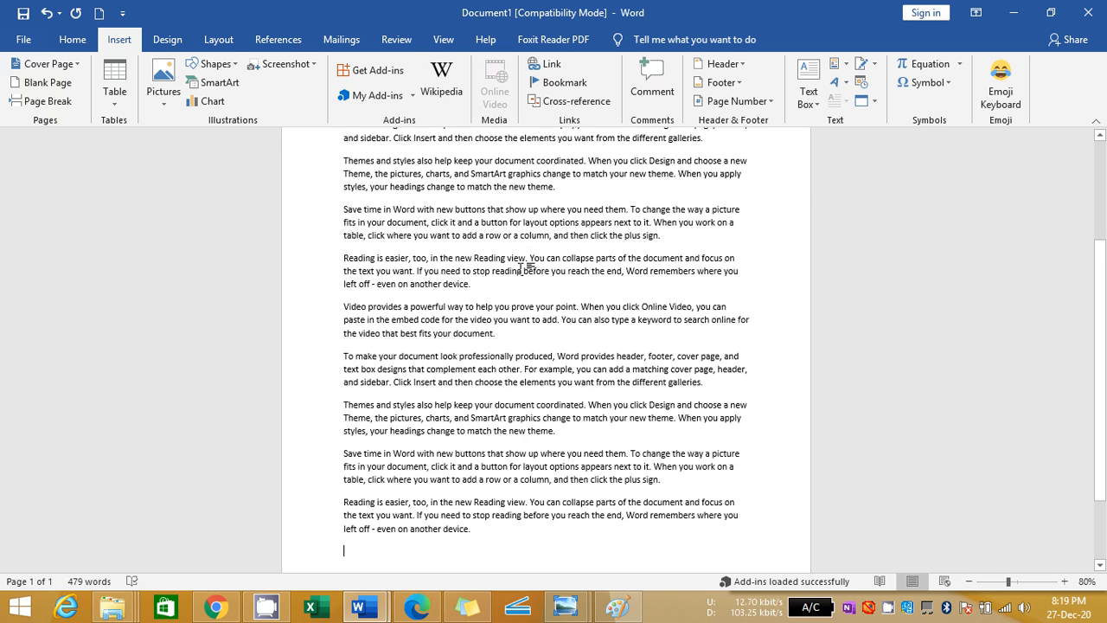
Copy the heading with all its sample paragraphs and paste the copy onto a new second page
{"action": "key", "text": "shift+Up"}
{"action": "key", "text": "shift+Up"}
{"action": "key", "text": "shift+Up"}
{"action": "key", "text": "shift+Up"}
{"action": "key", "text": "shift+Up"}
{"action": "key", "text": "shift+Up"}
{"action": "key", "text": "shift+Up"}
{"action": "key", "text": "shift+Up"}
{"action": "key", "text": "shift+Up"}
{"action": "key", "text": "shift+Up"}
{"action": "key", "text": "shift+Up"}
{"action": "key", "text": "shift+Up"}
{"action": "key", "text": "shift+Up"}
{"action": "key", "text": "shift+Up"}
{"action": "key", "text": "shift+Up"}
{"action": "key", "text": "shift+Up"}
{"action": "key", "text": "shift+Up"}
{"action": "key", "text": "shift+Up"}
{"action": "key", "text": "shift+Up"}
{"action": "key", "text": "shift+Up"}
{"action": "key", "text": "shift+Up"}
{"action": "key", "text": "shift+Up"}
{"action": "key", "text": "ctrl+c"}
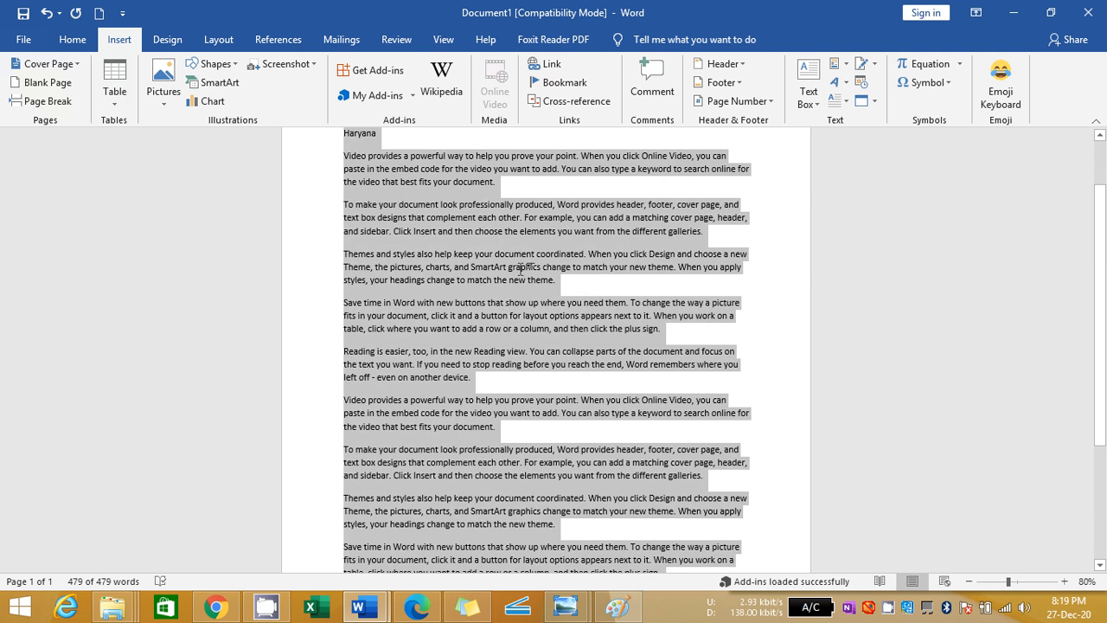
{"action": "key", "text": "ctrl+End"}
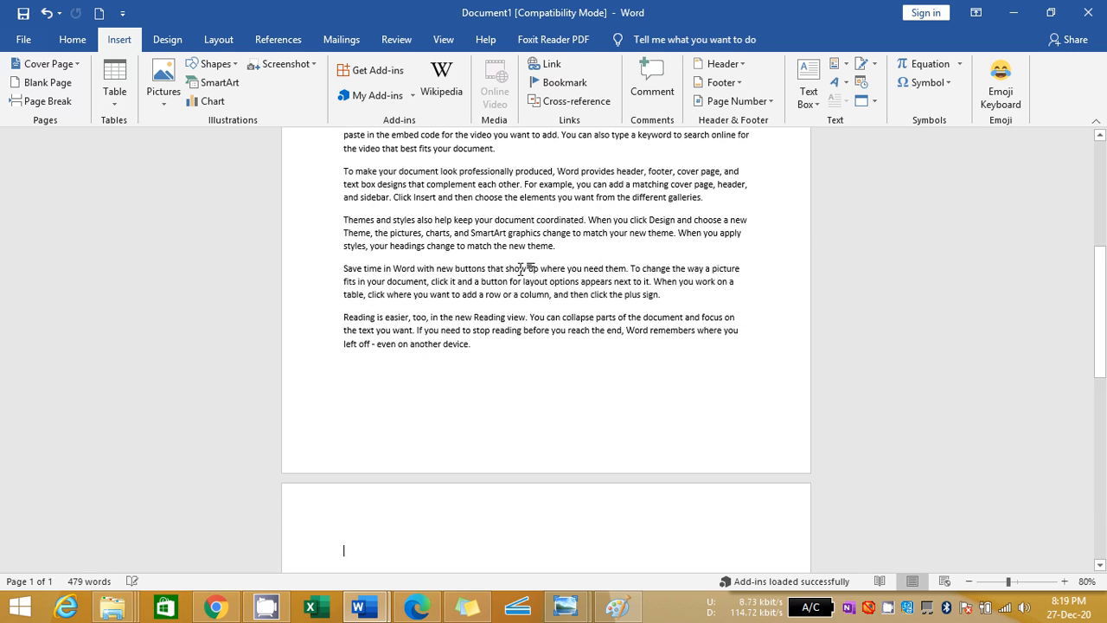
{"action": "key", "text": "ctrl+v"}
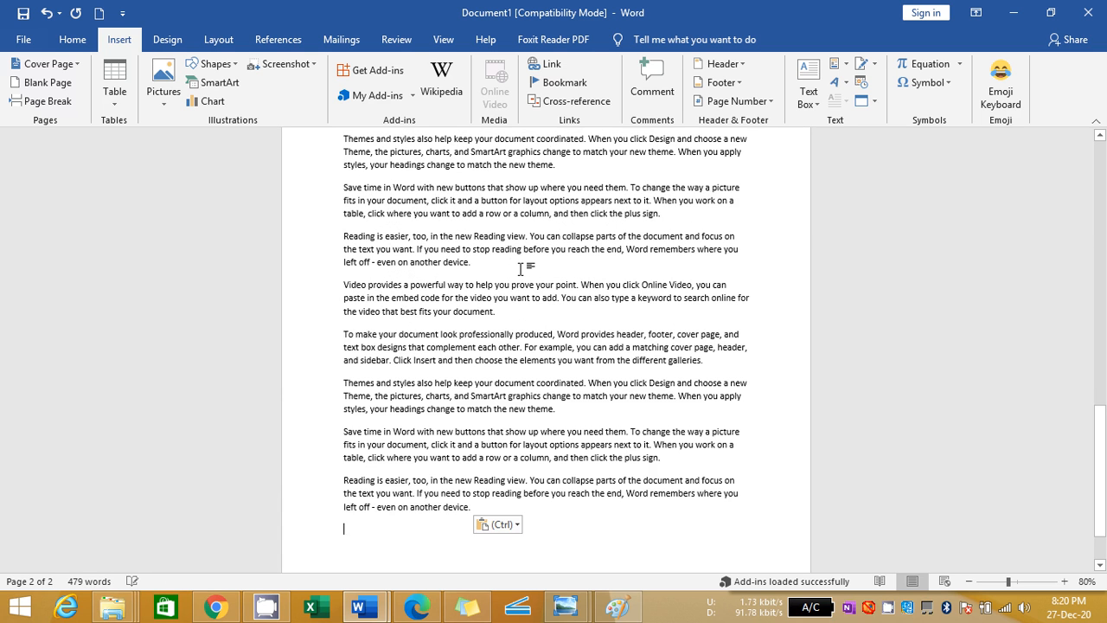
Replace the Haryana heading at the start of the second page with Punjab
{"action": "key", "text": "Up"}
{"action": "key", "text": "Up"}
{"action": "key", "text": "Up"}
{"action": "key", "text": "Up"}
{"action": "key", "text": "Up"}
{"action": "key", "text": "Up"}
{"action": "key", "text": "Up"}
{"action": "key", "text": "Up"}
{"action": "key", "text": "Up"}
{"action": "key", "text": "Up"}
{"action": "key", "text": "Up"}
{"action": "key", "text": "Up"}
{"action": "key", "text": "Up"}
{"action": "key", "text": "Up"}
{"action": "key", "text": "Up"}
{"action": "key", "text": "Up"}
{"action": "key", "text": "Up"}
{"action": "key", "text": "Up"}
{"action": "key", "text": "Up"}
{"action": "key", "text": "Up"}
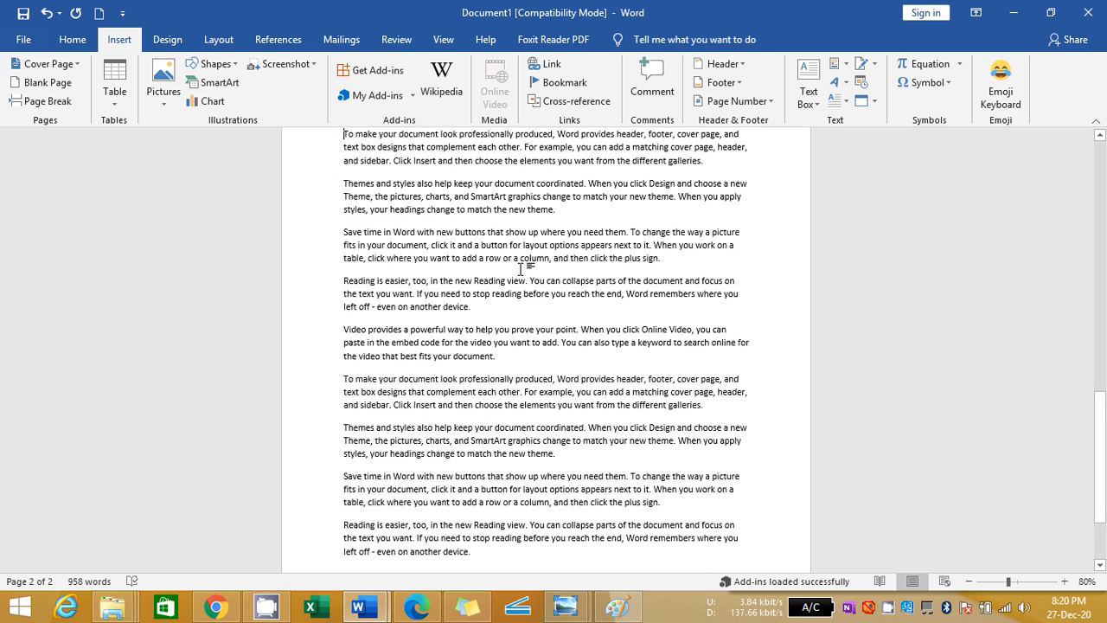
{"action": "key", "text": "Up"}
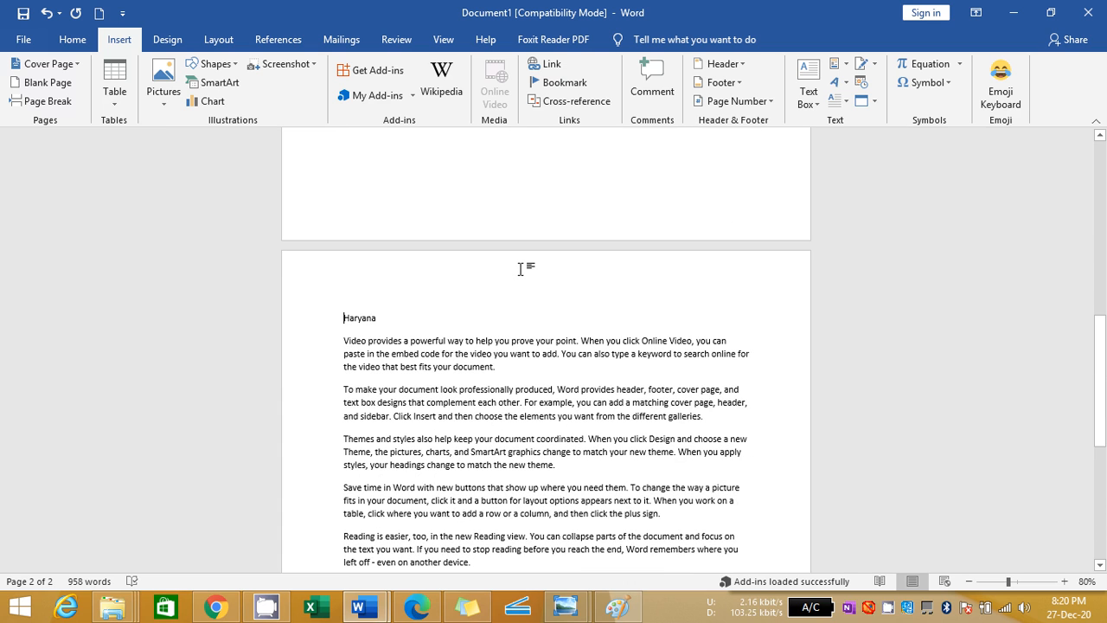
{"action": "key", "text": "shift+Right"}
{"action": "key", "text": "shift+Right"}
{"action": "key", "text": "shift+Right"}
{"action": "key", "text": "shift+Right"}
{"action": "key", "text": "shift+Right"}
{"action": "key", "text": "shift+Right"}
{"action": "key", "text": "shift+Right"}
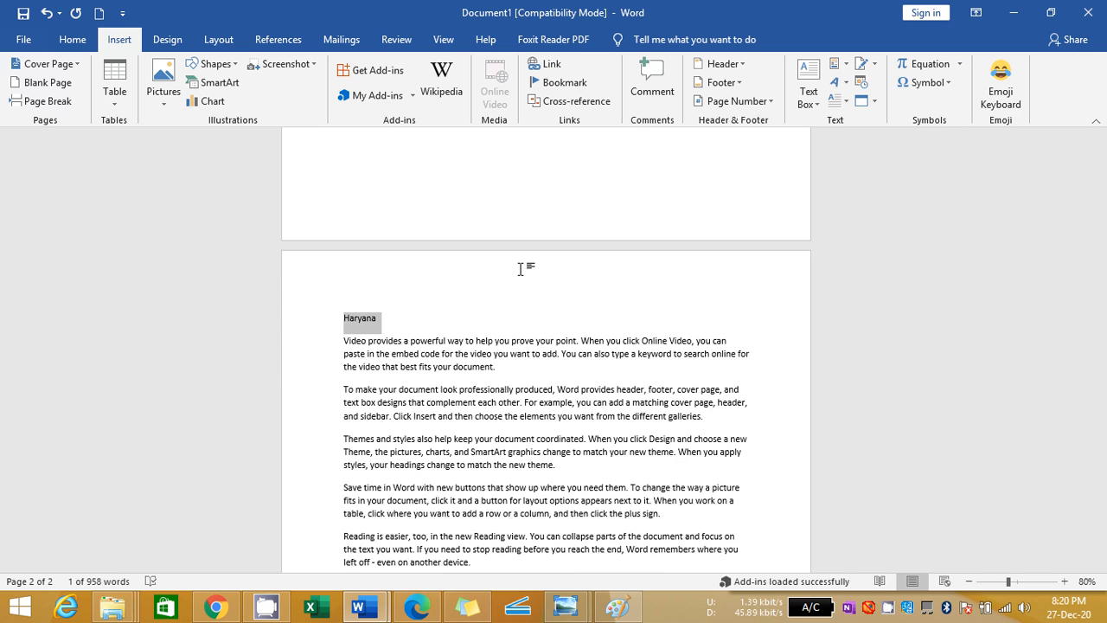
{"action": "type", "text": "Punjab"}
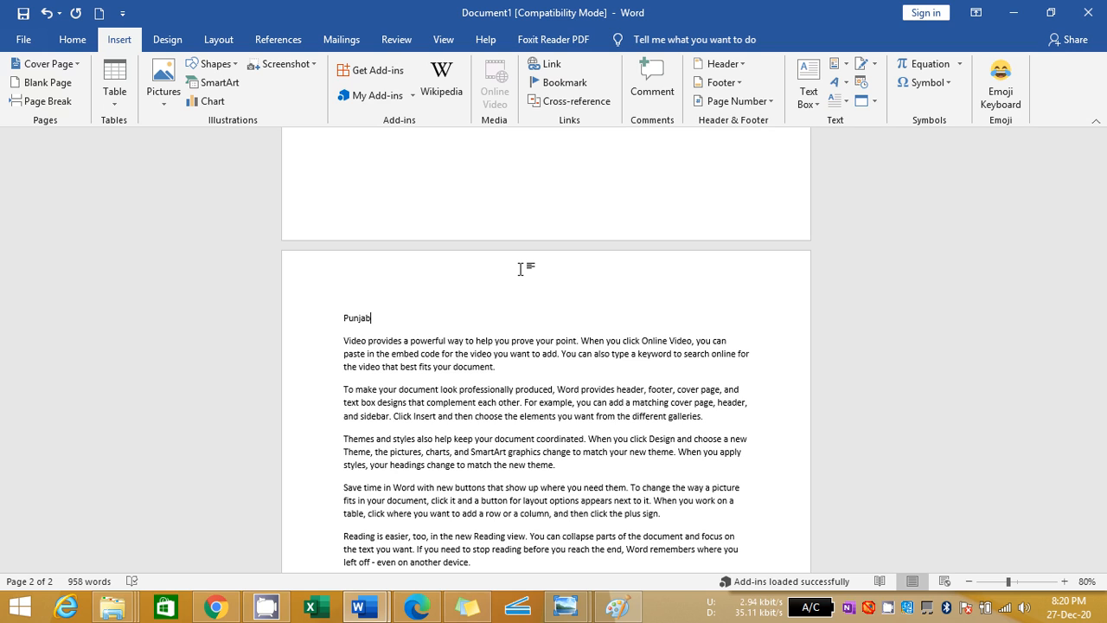
Make the Punjab heading bold and underlined, and enlarge its font by several sizes
{"action": "key", "text": "shift+Left"}
{"action": "key", "text": "shift+Left"}
{"action": "key", "text": "shift+Left"}
{"action": "key", "text": "shift+Left"}
{"action": "key", "text": "shift+Left"}
{"action": "key", "text": "shift+Left"}
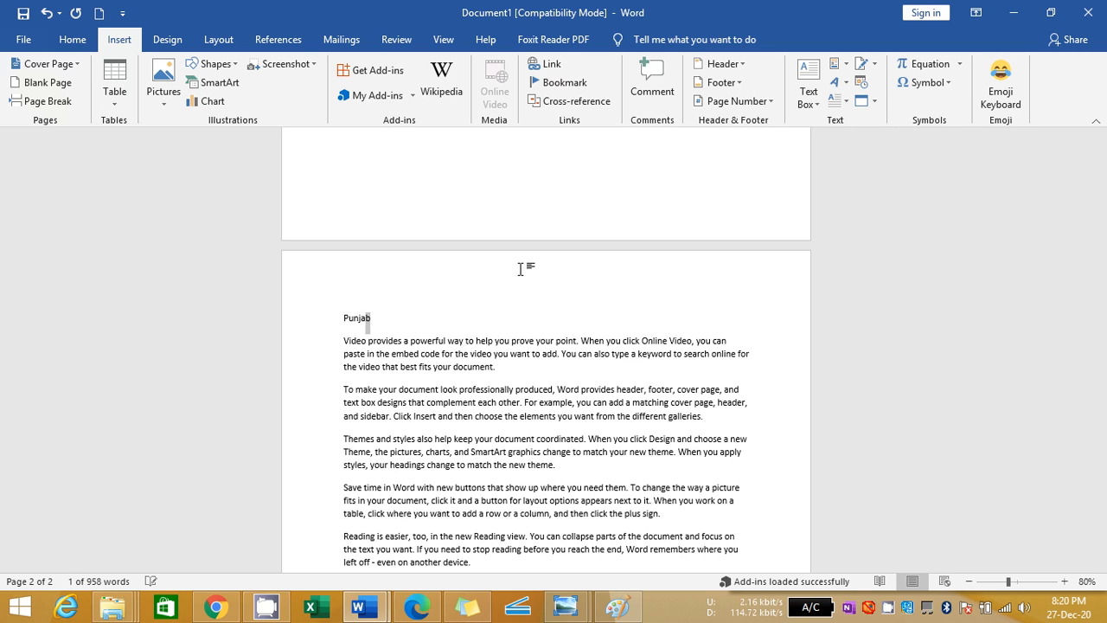
{"action": "key", "text": "ctrl+b"}
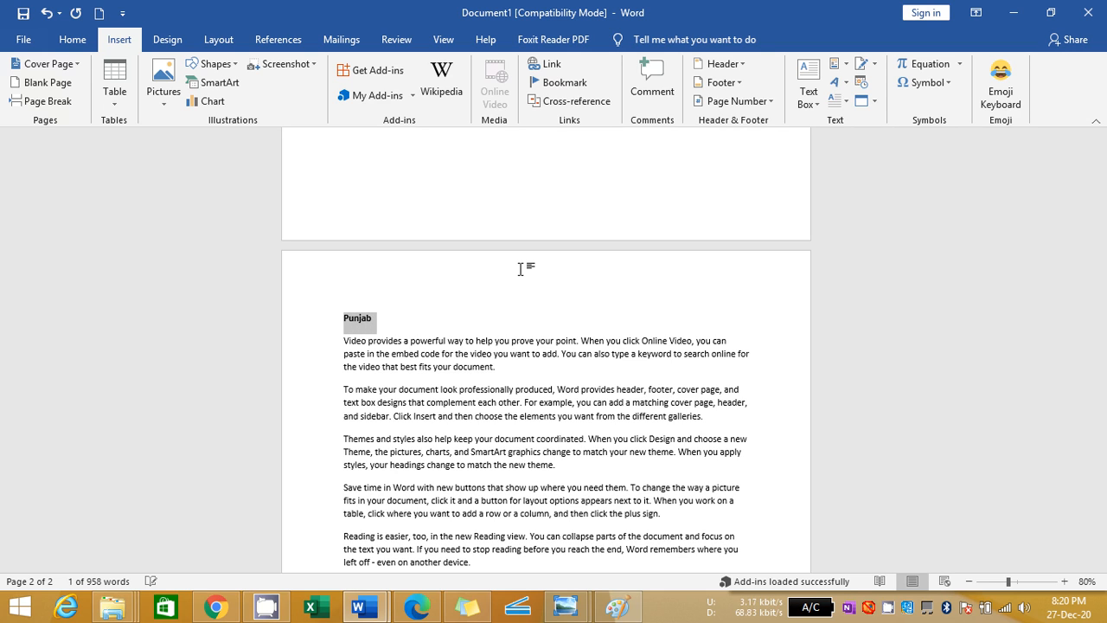
{"action": "key", "text": "ctrl+u"}
{"action": "key", "text": "ctrl+shift+period"}
{"action": "key", "text": "ctrl+shift+period"}
{"action": "key", "text": "ctrl+shift+period"}
{"action": "key", "text": "ctrl+shift+period"}
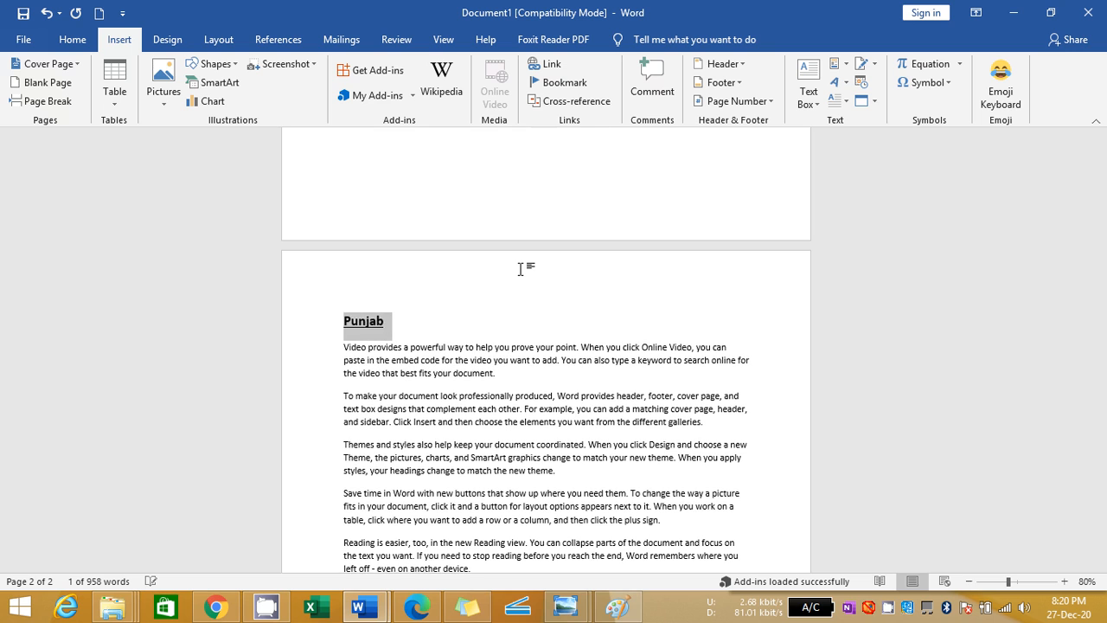
{"action": "key", "text": "ctrl+shift+period"}
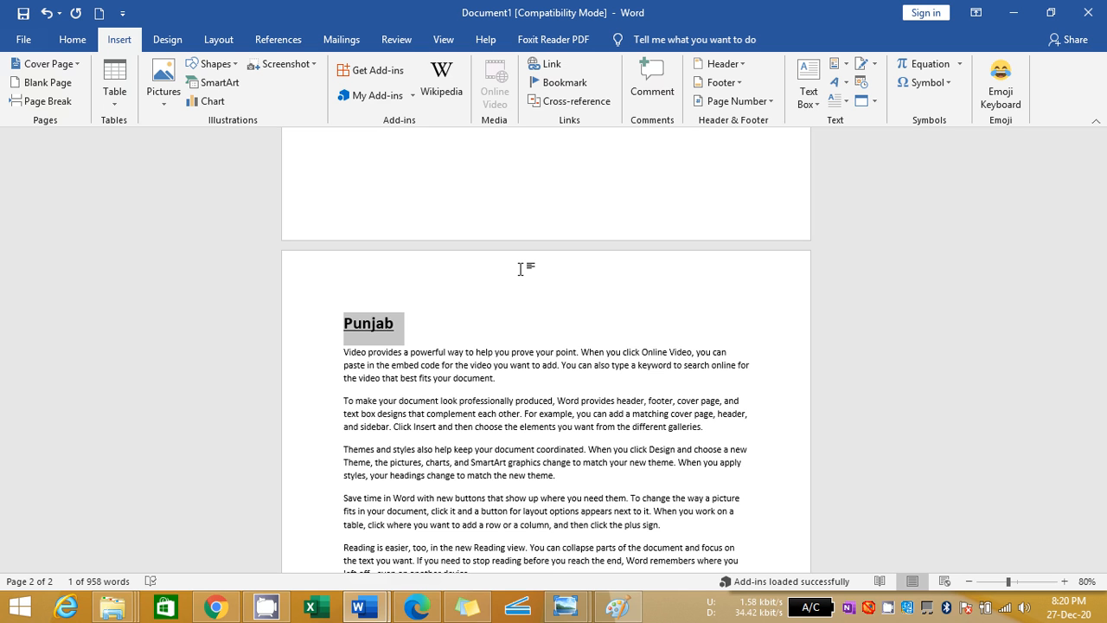
Add an empty paragraph after the last paragraph of the Punjab page
{"action": "key", "text": "Down"}
{"action": "key", "text": "Down"}
{"action": "key", "text": "Down"}
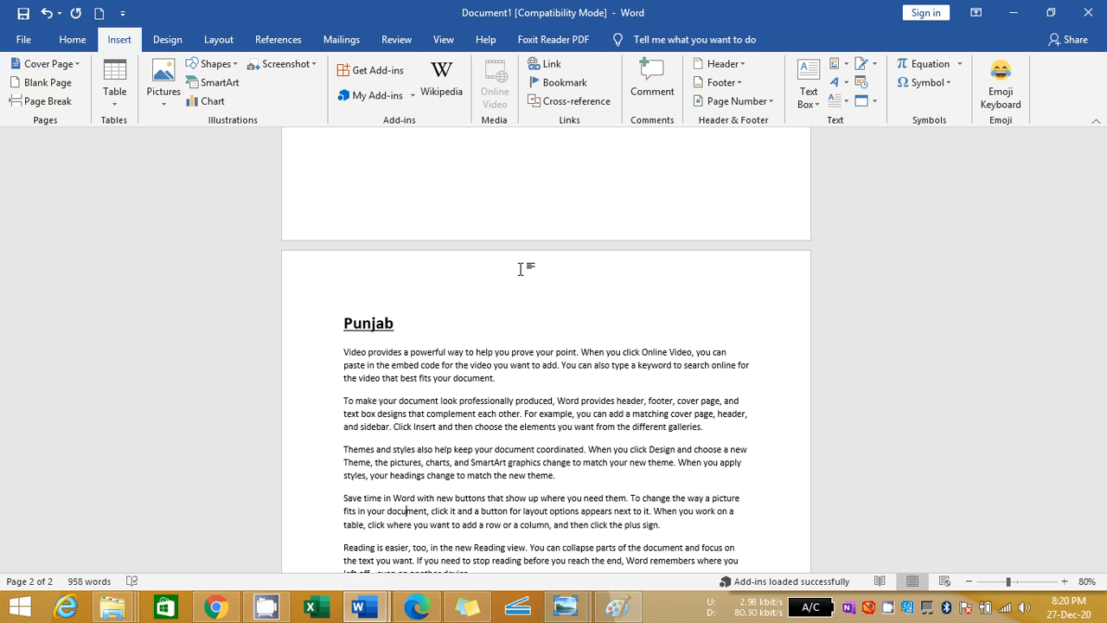
{"action": "key", "text": "Down"}
{"action": "key", "text": "Down"}
{"action": "key", "text": "Down"}
{"action": "key", "text": "Down"}
{"action": "key", "text": "Down"}
{"action": "key", "text": "Down"}
{"action": "key", "text": "Down"}
{"action": "key", "text": "Down"}
{"action": "key", "text": "Down"}
{"action": "key", "text": "Down"}
{"action": "key", "text": "Down"}
{"action": "key", "text": "Down"}
{"action": "key", "text": "Down"}
{"action": "key", "text": "Down"}
{"action": "key", "text": "Down"}
{"action": "key", "text": "Down"}
{"action": "key", "text": "Down"}
{"action": "key", "text": "Down"}
{"action": "key", "text": "Down"}
{"action": "key", "text": "Down"}
{"action": "key", "text": "Return"}
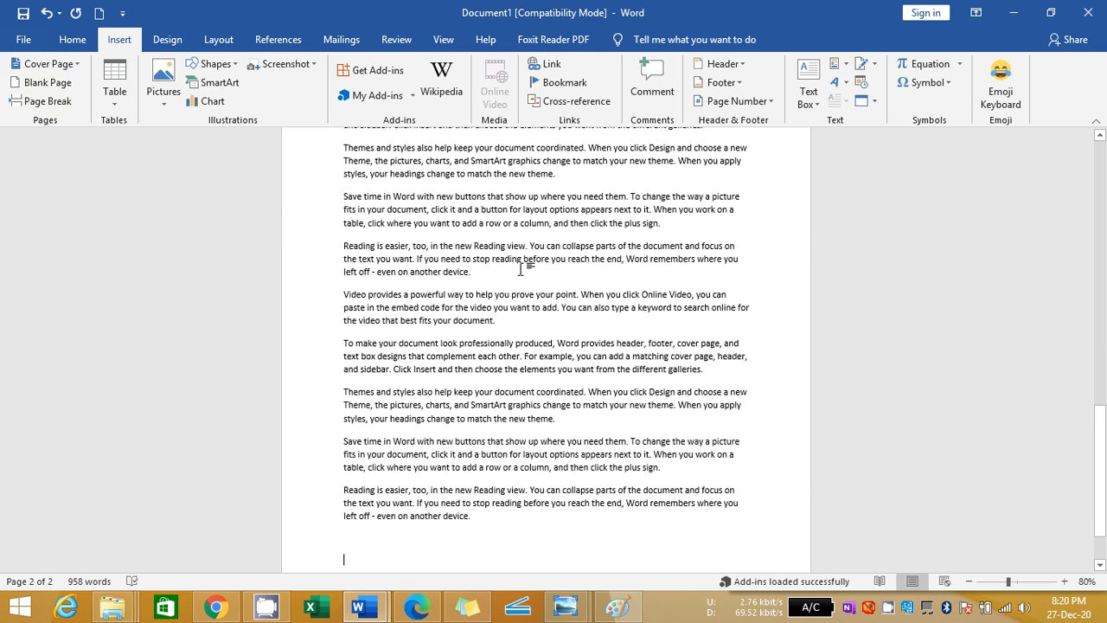
Start a third page after the Punjab text and paste the copied Haryana heading and sample paragraphs there
{"action": "key", "text": "Return"}
{"action": "key", "text": "ctrl+v"}
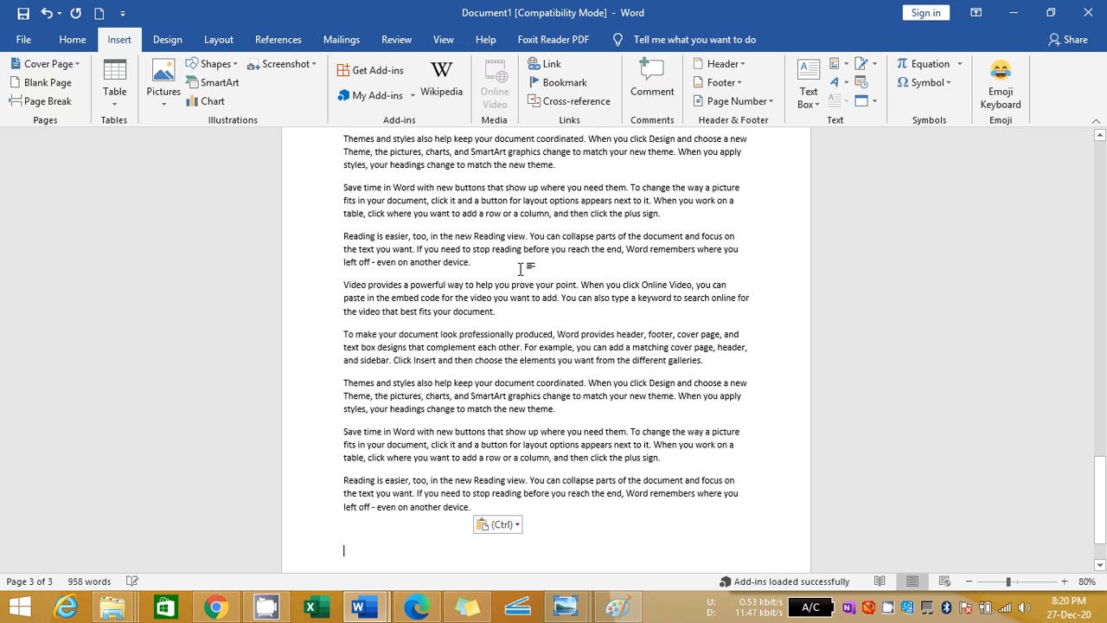
Replace the Haryana heading at the start of the third page with UP
{"action": "key", "text": "Up"}
{"action": "key", "text": "Up"}
{"action": "key", "text": "Up"}
{"action": "key", "text": "Up"}
{"action": "key", "text": "Up"}
{"action": "key", "text": "Up"}
{"action": "key", "text": "Up"}
{"action": "key", "text": "Up"}
{"action": "key", "text": "Up"}
{"action": "key", "text": "Up"}
{"action": "key", "text": "Up"}
{"action": "key", "text": "Up"}
{"action": "key", "text": "Up"}
{"action": "key", "text": "Up"}
{"action": "key", "text": "Up"}
{"action": "key", "text": "Up"}
{"action": "key", "text": "Up"}
{"action": "key", "text": "Up"}
{"action": "key", "text": "Up"}
{"action": "key", "text": "Up"}
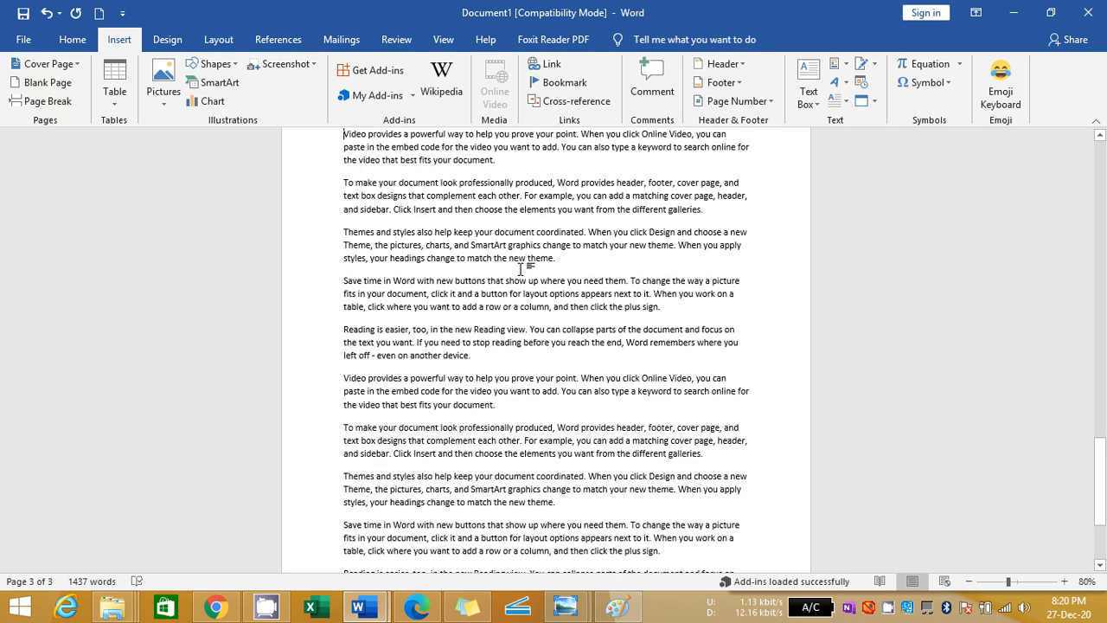
{"action": "key", "text": "Down"}
{"action": "key", "text": "Down"}
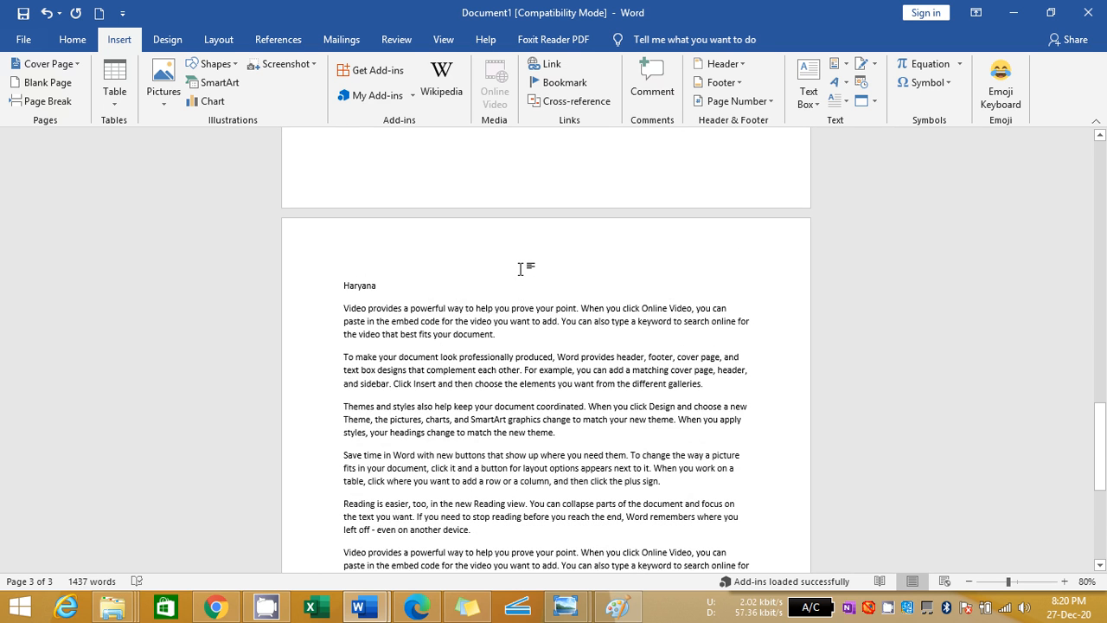
{"action": "key", "text": "shift+Right"}
{"action": "key", "text": "shift+Right"}
{"action": "key", "text": "shift+Right"}
{"action": "key", "text": "shift+Right"}
{"action": "key", "text": "shift+Right"}
{"action": "key", "text": "shift+Right"}
{"action": "key", "text": "shift+Right"}
{"action": "key", "text": "shift+Right"}
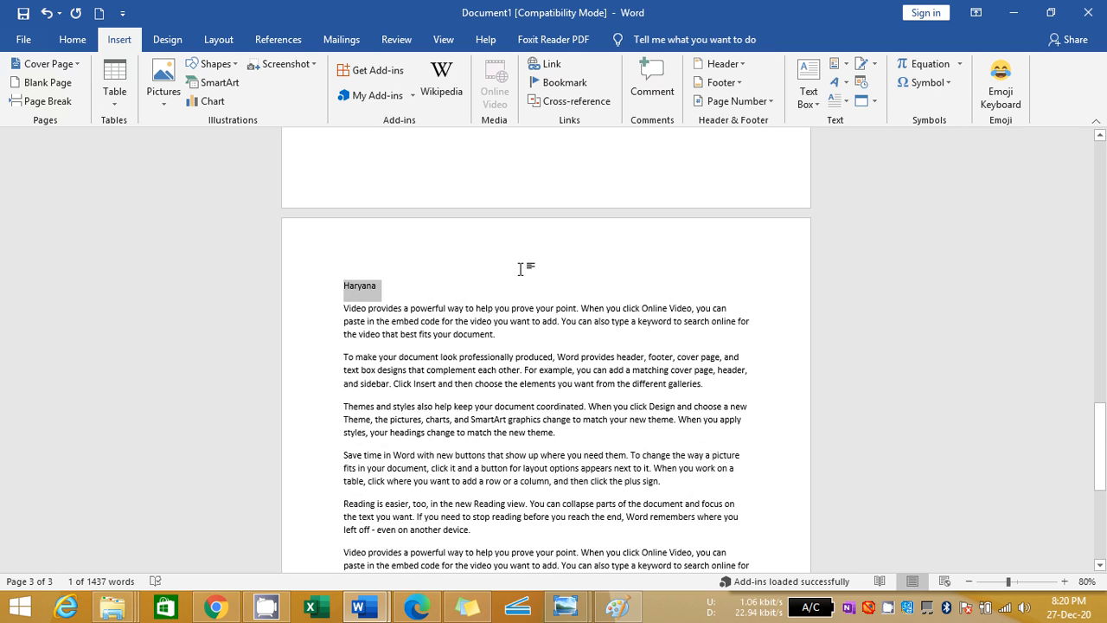
{"action": "type", "text": "U"}
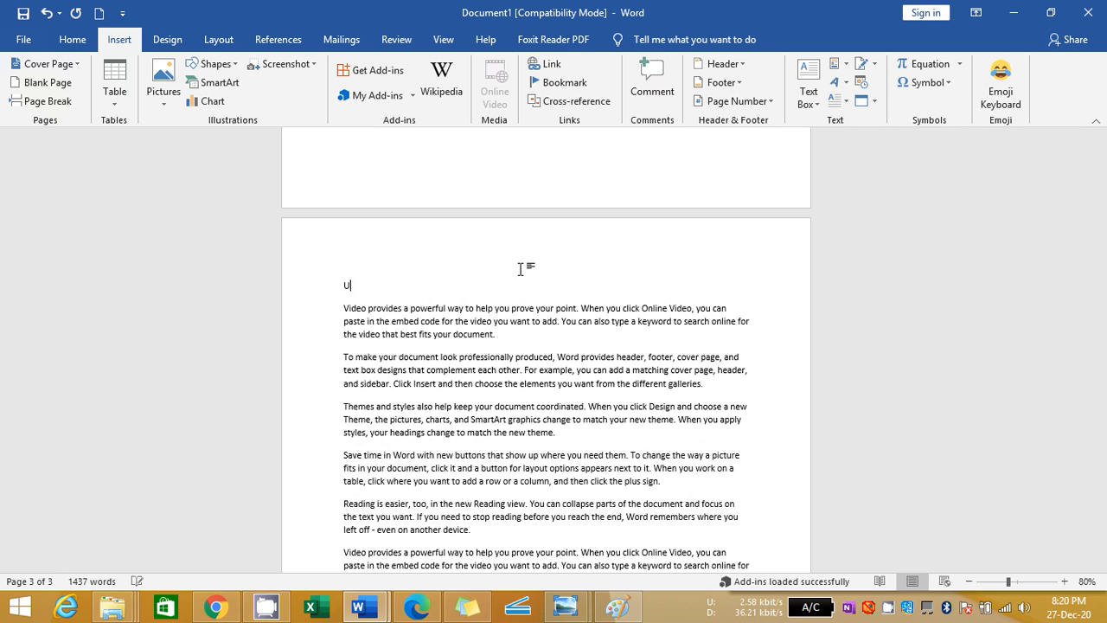
Apply the Punjab heading's copied formatting (bold, underlined, larger font) to the UP heading
{"action": "key", "text": "shift+Left"}
{"action": "key", "text": "shift+Left"}
{"action": "key", "text": "ctrl+shift+v"}
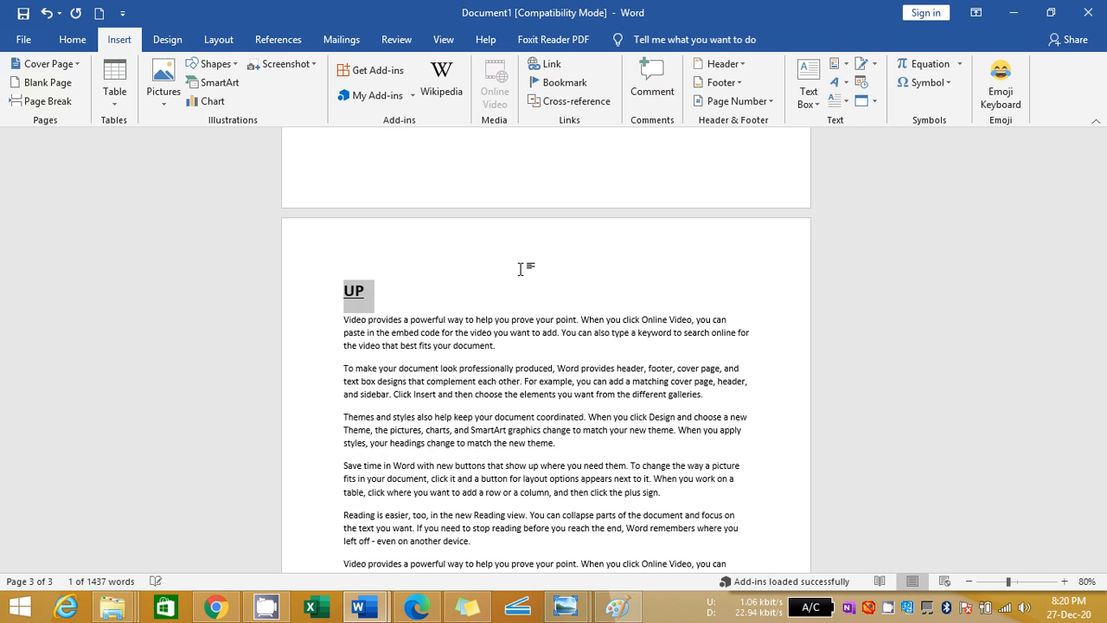
{"action": "left_click", "coordinate": [520, 269]}
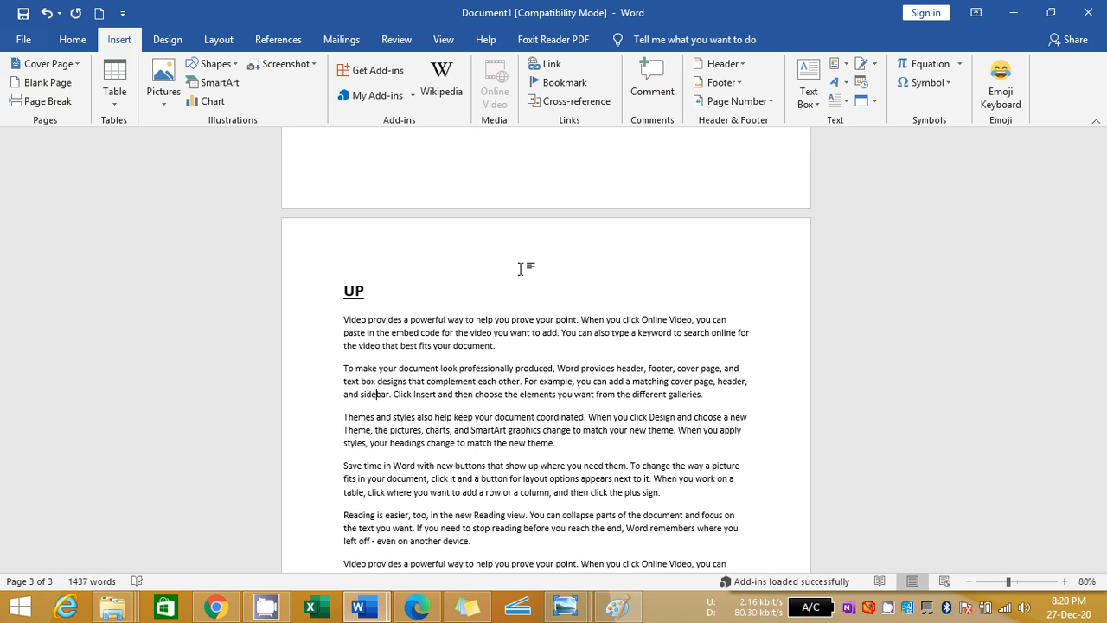
Insert a page break at the end of the UP page and paste the copied Haryana text onto the fourth page
{"action": "scroll", "coordinate": [520, 269], "scroll_direction": "down", "scroll_amount": 3}
{"action": "key", "text": "ctrl+End"}
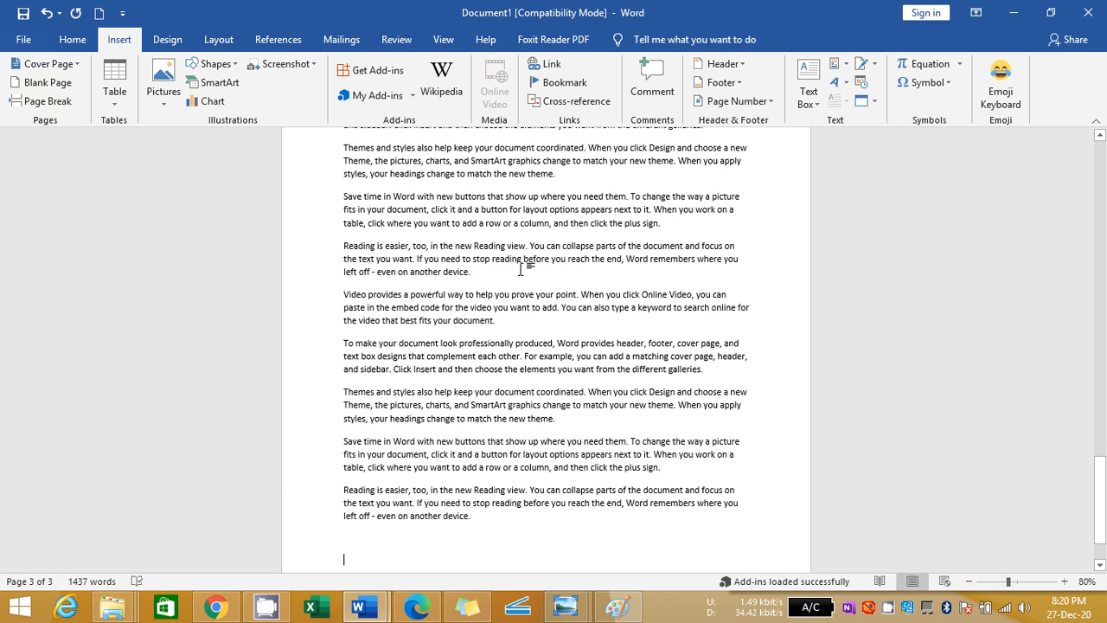
{"action": "key", "text": "ctrl+Return"}
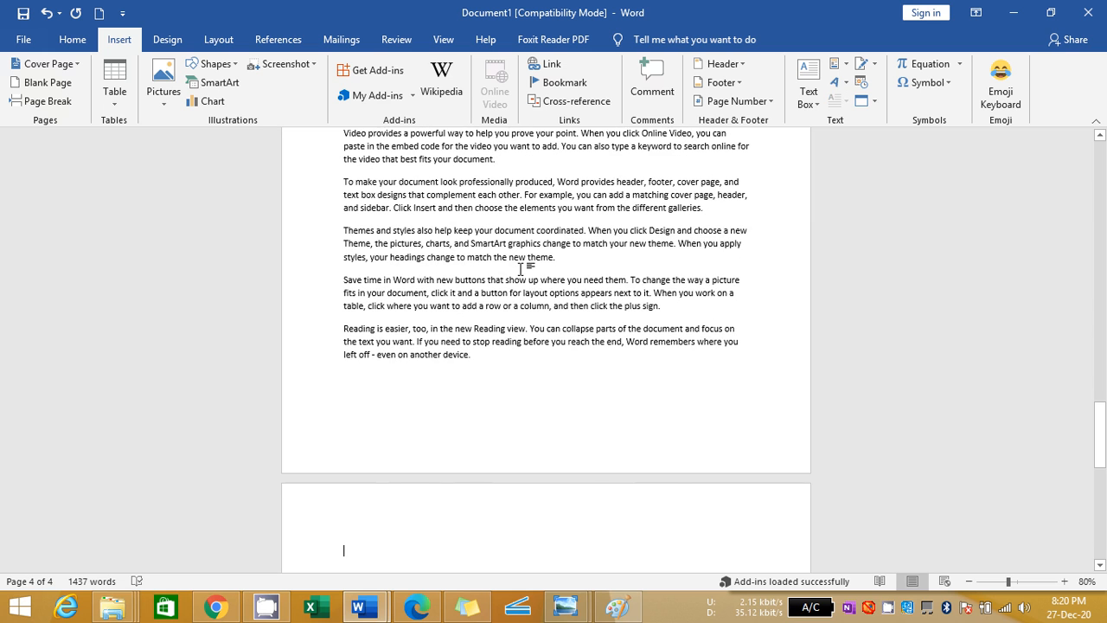
{"action": "key", "text": "ctrl+v"}
Replace the Haryana heading at the start of the fourth page with Delhi
{"action": "key", "text": "Up"}
{"action": "key", "text": "Up"}
{"action": "key", "text": "Up"}
{"action": "key", "text": "Up"}
{"action": "key", "text": "Up"}
{"action": "key", "text": "Up"}
{"action": "key", "text": "Up"}
{"action": "key", "text": "Up"}
{"action": "key", "text": "Up"}
{"action": "key", "text": "Up"}
{"action": "key", "text": "Up"}
{"action": "key", "text": "Up"}
{"action": "key", "text": "Up"}
{"action": "key", "text": "Up"}
{"action": "key", "text": "Up"}
{"action": "key", "text": "Up"}
{"action": "key", "text": "Up"}
{"action": "key", "text": "Up"}
{"action": "key", "text": "Up"}
{"action": "key", "text": "Up"}
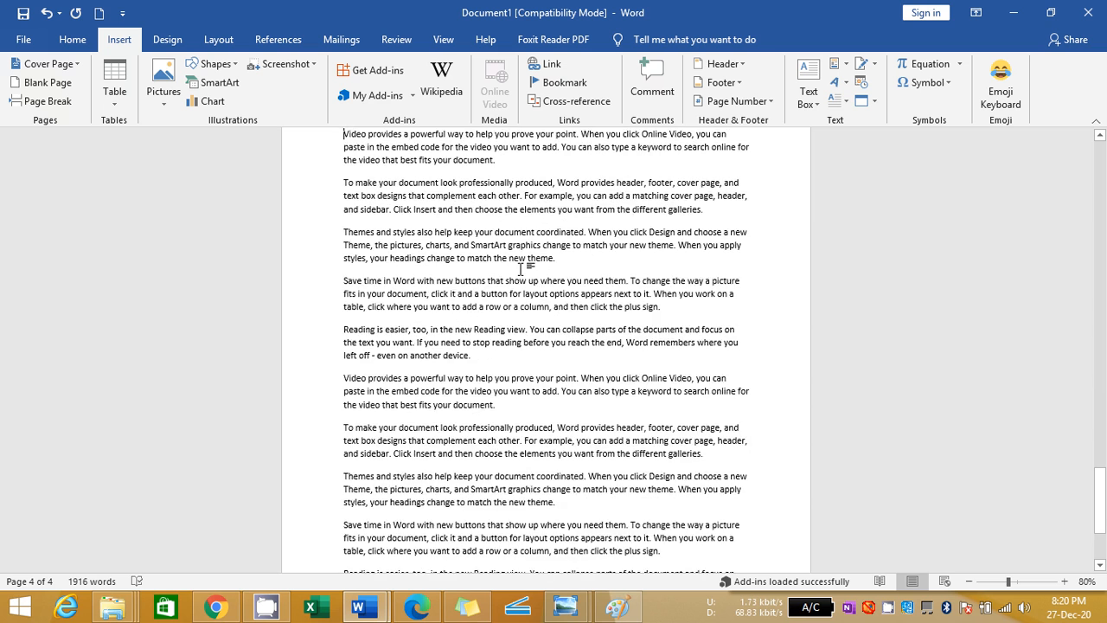
{"action": "key", "text": "shift+Right"}
{"action": "key", "text": "shift+Right"}
{"action": "key", "text": "shift+Right"}
{"action": "key", "text": "shift+Right"}
{"action": "key", "text": "shift+Right"}
{"action": "key", "text": "shift+Right"}
{"action": "key", "text": "shift+Right"}
{"action": "key", "text": "shift+Right"}
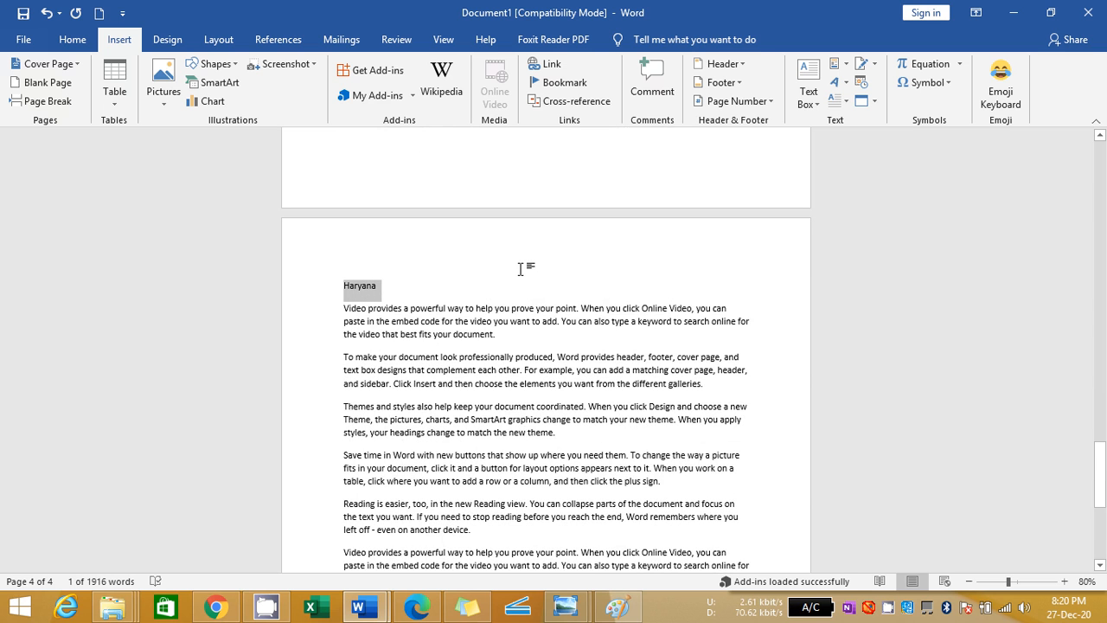
{"action": "type", "text": "D"}
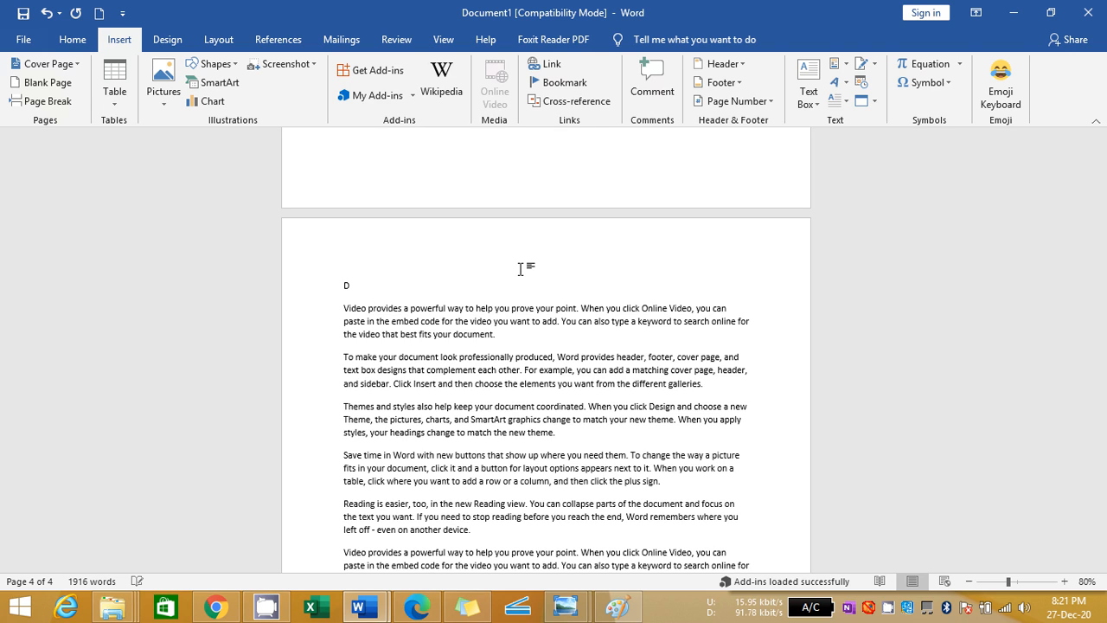
{"action": "type", "text": "elhi"}
Apply the copied bold, underlined, larger heading formatting to the Delhi heading
{"action": "key", "text": "shift+Left"}
{"action": "key", "text": "shift+Left"}
{"action": "key", "text": "shift+Left"}
{"action": "key", "text": "shift+Left"}
{"action": "key", "text": "shift+Left"}
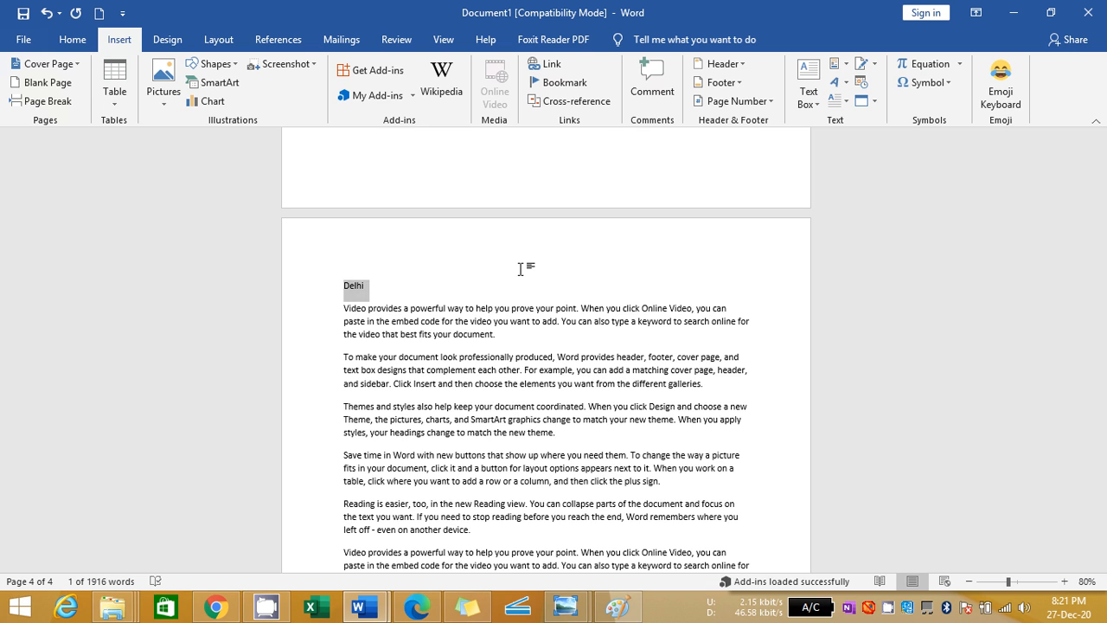
{"action": "key", "text": "ctrl+shift+v"}
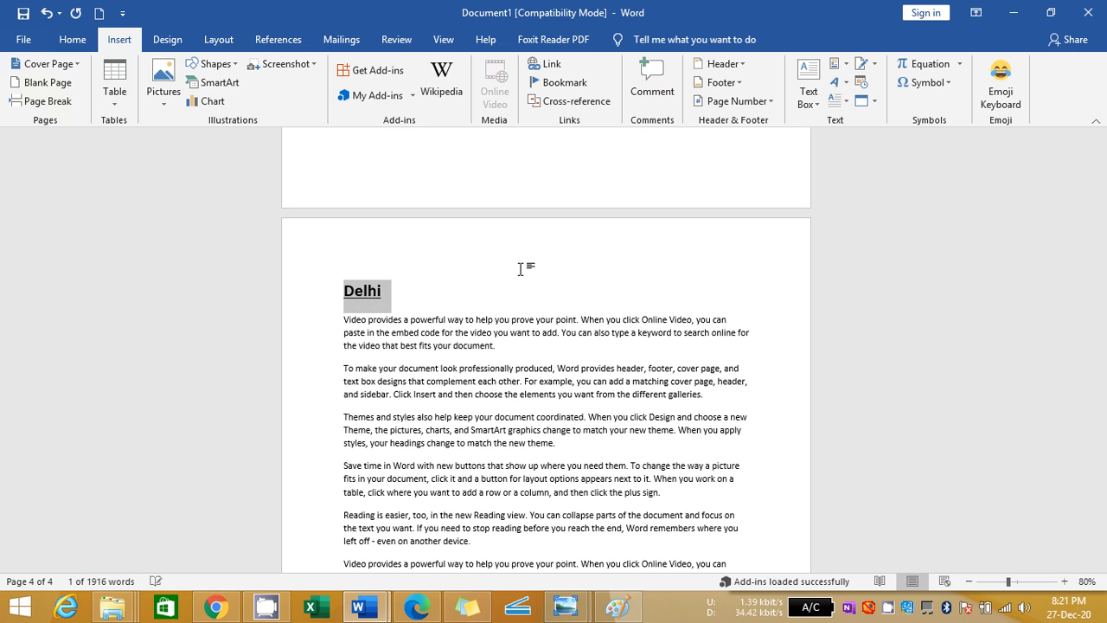
Insert a page break after the Delhi text and paste the copied Haryana text onto the fifth page
{"action": "key", "text": "Down"}
{"action": "key", "text": "Down"}
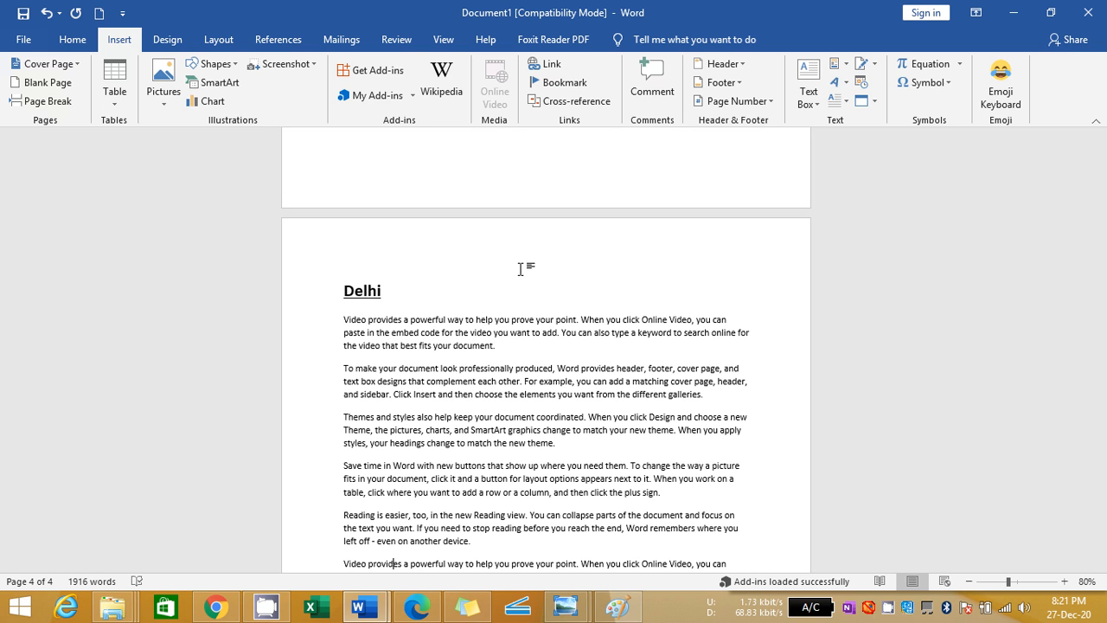
{"action": "scroll", "coordinate": [521, 268], "scroll_direction": "down", "scroll_amount": 5}
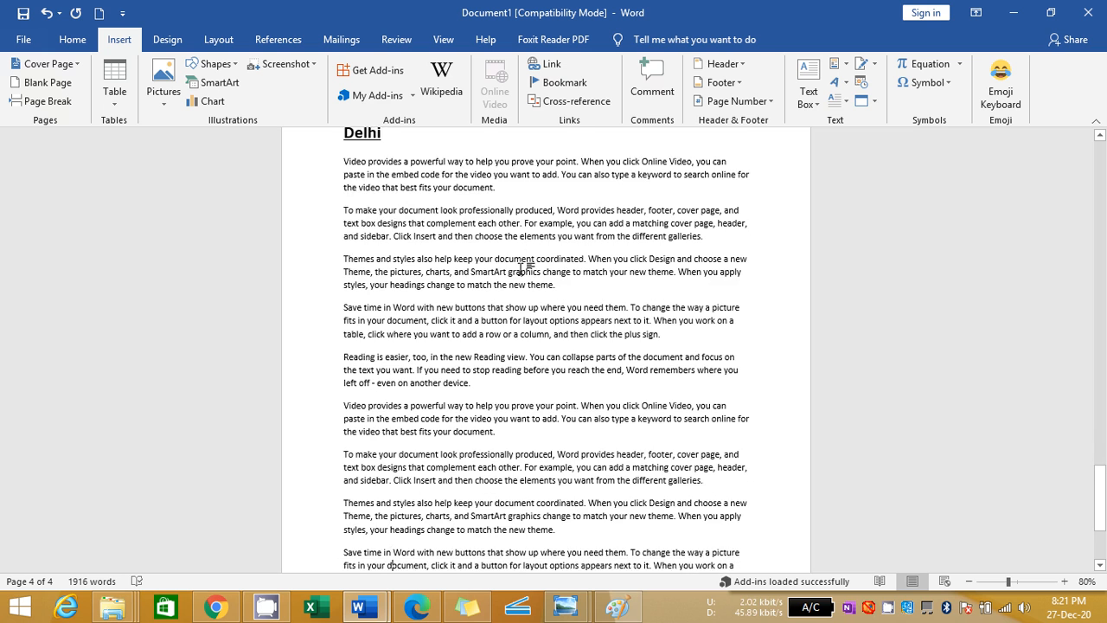
{"action": "scroll", "coordinate": [520, 269], "scroll_direction": "down", "scroll_amount": 3}
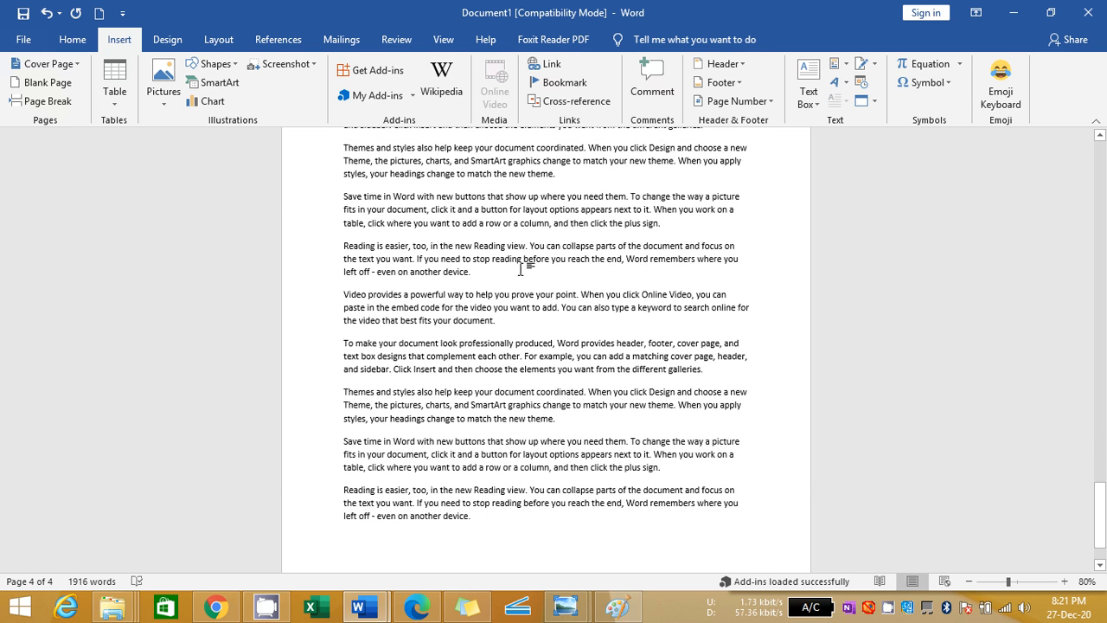
{"action": "key", "text": "ctrl+Return"}
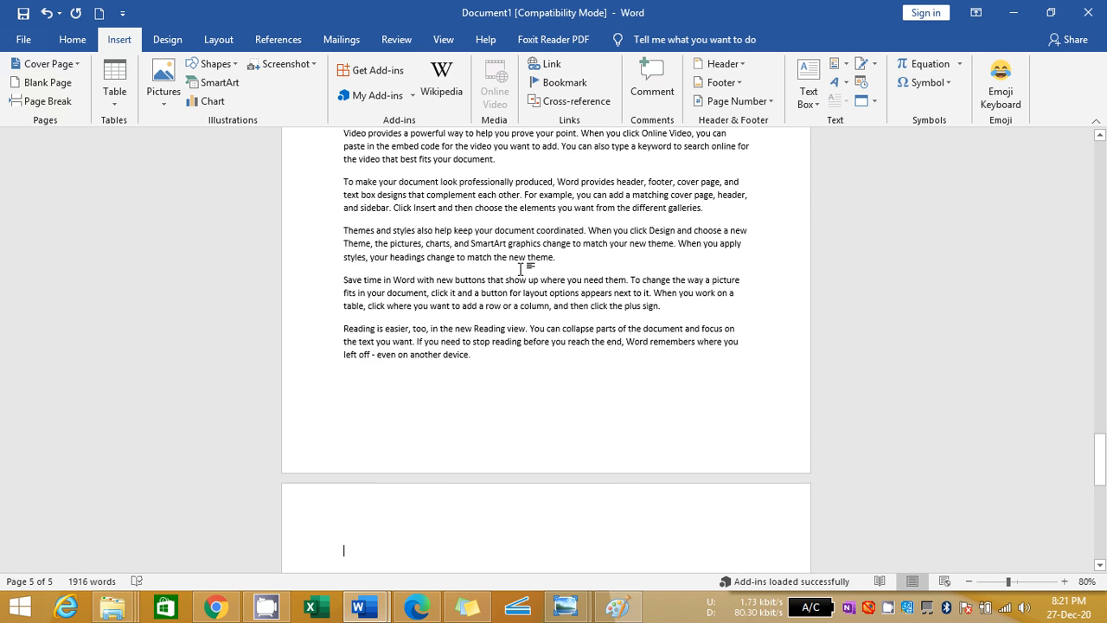
{"action": "type", "text": "Video provides a powerful way to help you prove your point. When you click Online Video, you can paste in the embed code for the video you want to add. You can also type a keyword to search online for the video that best fits your document. To make your document look professionally produced, Word provides header, footer, cover page, and text box designs that complement each other. For example, you can add a matching cover page, header, and sidebar. Click Insert and then choose the elements you want from the different galleries. Themes and styles also help keep your document coordinated. When you click Design and choose a new Theme, the pictures, charts, and SmartArt graphics change to match your new theme. When you apply styles, your headings change to match the new theme. Save time in Word with new buttons that show up where you need them. To change the way a picture fits in your document, click it and a button for layout options appears next to it. When you work on a table, click where you want to add a row or a column, and then click the plus sign. Reading is easier, too, in the new Reading view. You can collapse parts of the document and focus on the text you want. If you need to stop reading before you reach the end, Word remembers where you left off - even on another device."}
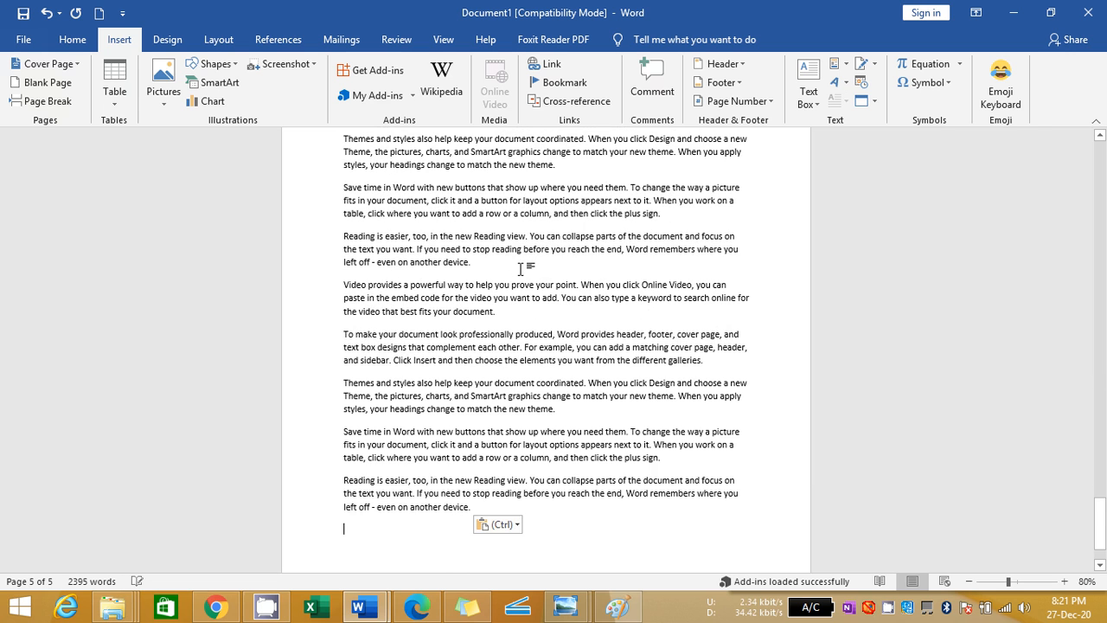
Replace the Haryana heading at the start of the fifth page with Himachal Pardesh
{"action": "key", "text": "Up"}
{"action": "key", "text": "Up"}
{"action": "key", "text": "Up"}
{"action": "key", "text": "Up"}
{"action": "key", "text": "Up"}
{"action": "key", "text": "Up"}
{"action": "key", "text": "Up"}
{"action": "key", "text": "Up"}
{"action": "key", "text": "Up"}
{"action": "key", "text": "Up"}
{"action": "key", "text": "Up"}
{"action": "key", "text": "Up"}
{"action": "key", "text": "Up"}
{"action": "key", "text": "Up"}
{"action": "key", "text": "Up"}
{"action": "key", "text": "Up"}
{"action": "key", "text": "Up"}
{"action": "key", "text": "Up"}
{"action": "key", "text": "Up"}
{"action": "key", "text": "Up"}
{"action": "scroll", "coordinate": [520, 268], "scroll_direction": "up", "scroll_amount": 4}
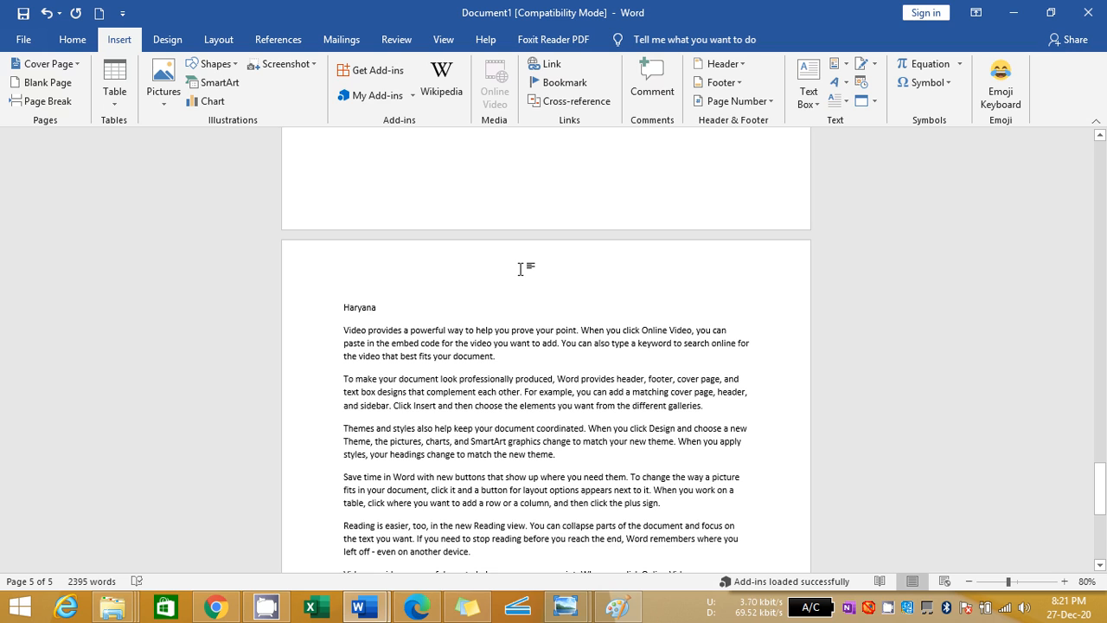
{"action": "key", "text": "shift+Right"}
{"action": "key", "text": "shift+Right"}
{"action": "key", "text": "shift+Right"}
{"action": "key", "text": "shift+Right"}
{"action": "key", "text": "shift+Right"}
{"action": "key", "text": "shift+Right"}
{"action": "key", "text": "shift+Right"}
{"action": "key", "text": "shift+Right"}
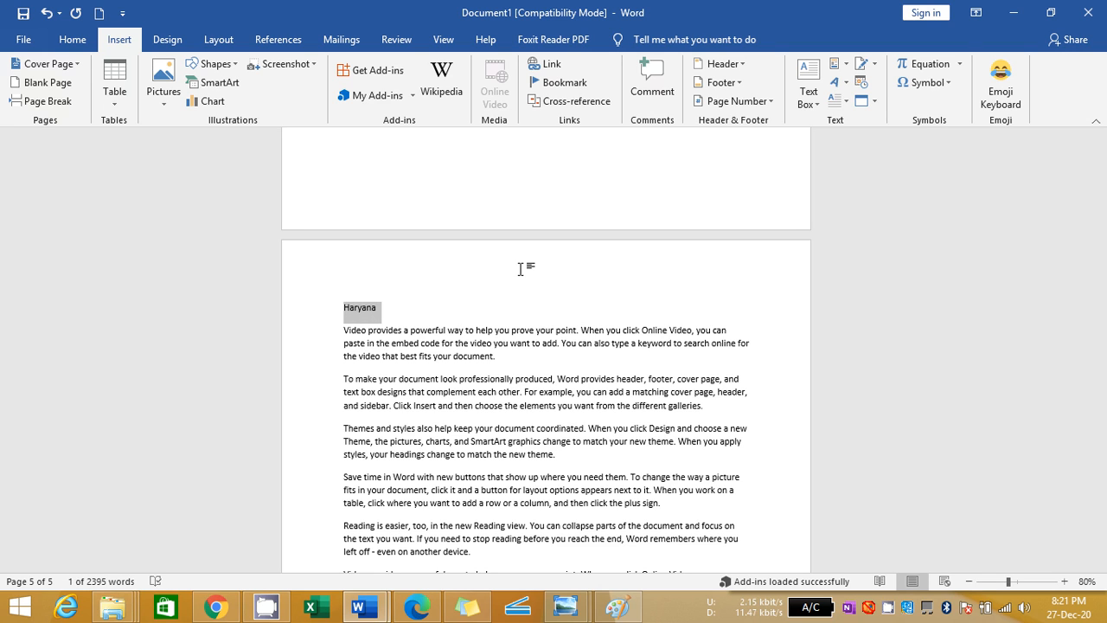
{"action": "key", "text": "ctrl+h"}
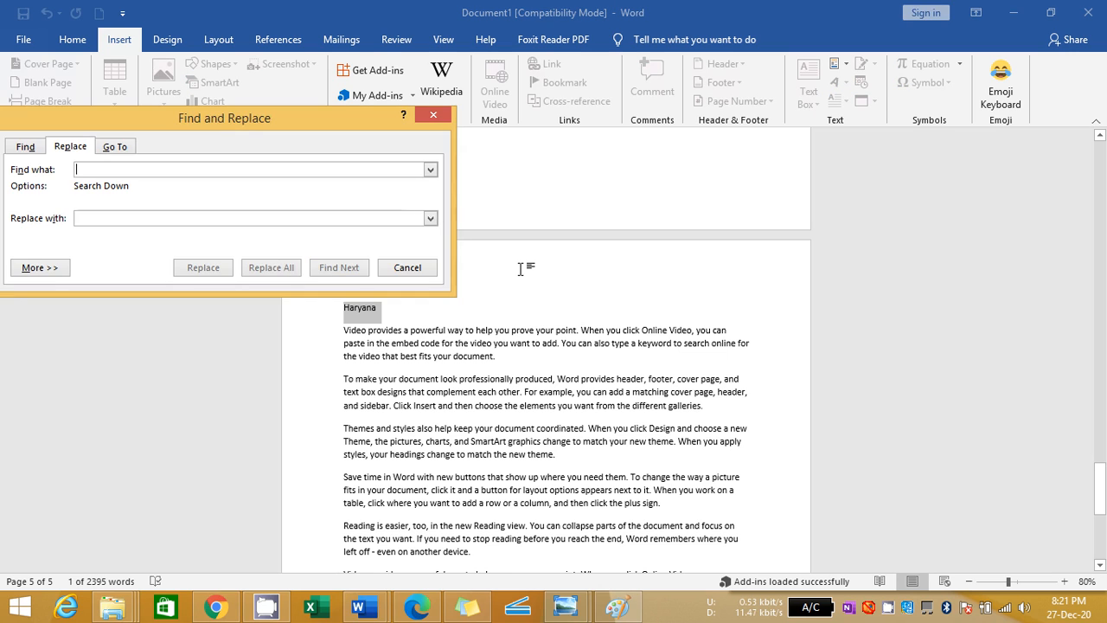
{"action": "key", "text": "Escape"}
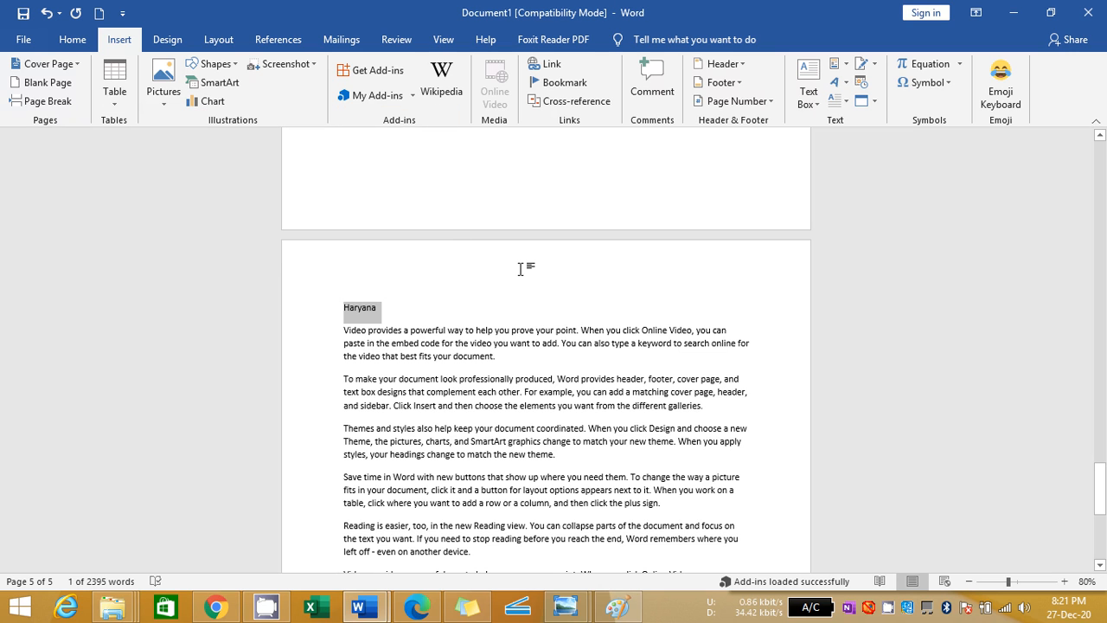
{"action": "type", "text": "Hima"}
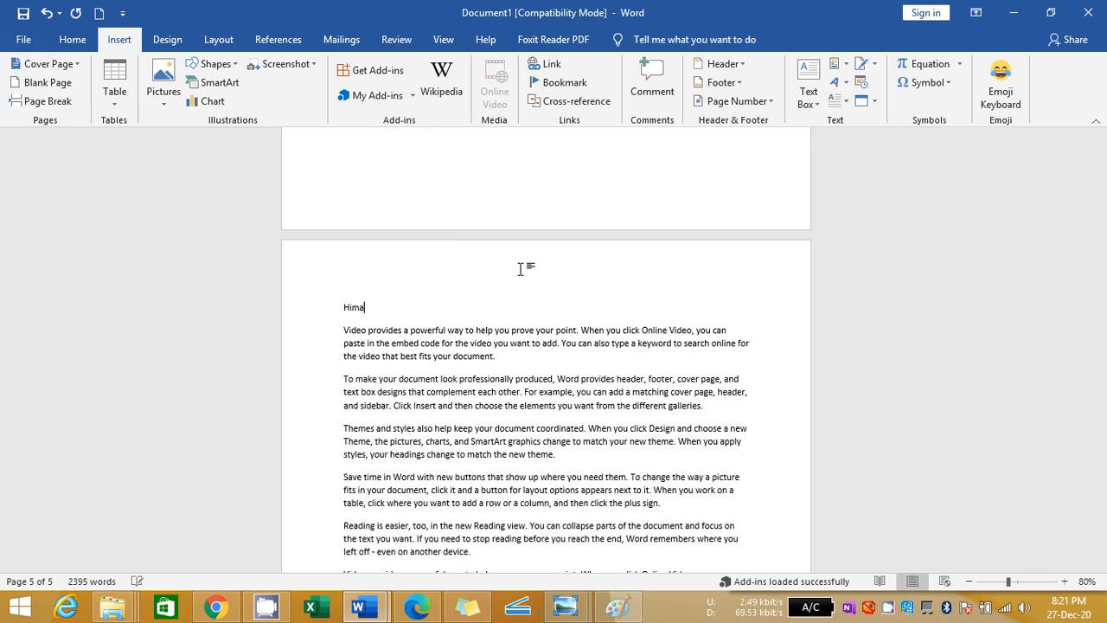
{"action": "type", "text": "chal Pardesh"}
Apply the copied bold, underlined, larger heading formatting to the Himachal Pardesh heading
{"action": "key", "text": "ctrl+shift+Left"}
{"action": "key", "text": "ctrl+shift+Left"}
{"action": "key", "text": "ctrl+shift+v"}
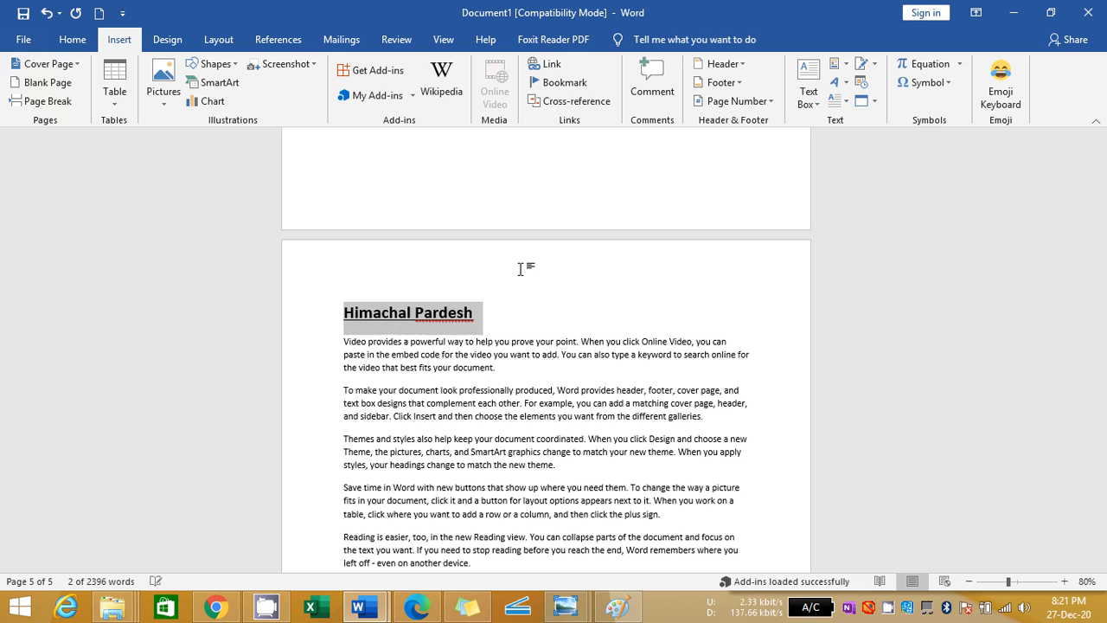
Apply the copied heading formatting to the Haryana heading on the first page and place the cursor before it
{"action": "key", "text": "Up"}
{"action": "key", "text": "Up"}
{"action": "key", "text": "Up"}
{"action": "key", "text": "Up"}
{"action": "key", "text": "Up"}
{"action": "key", "text": "Up"}
{"action": "key", "text": "Up"}
{"action": "key", "text": "Up"}
{"action": "key", "text": "Up"}
{"action": "key", "text": "Up"}
{"action": "key", "text": "Up"}
{"action": "key", "text": "Up"}
{"action": "key", "text": "Up"}
{"action": "key", "text": "Up"}
{"action": "key", "text": "Up"}
{"action": "key", "text": "Up"}
{"action": "key", "text": "Up"}
{"action": "key", "text": "Up"}
{"action": "key", "text": "Up"}
{"action": "key", "text": "Up"}
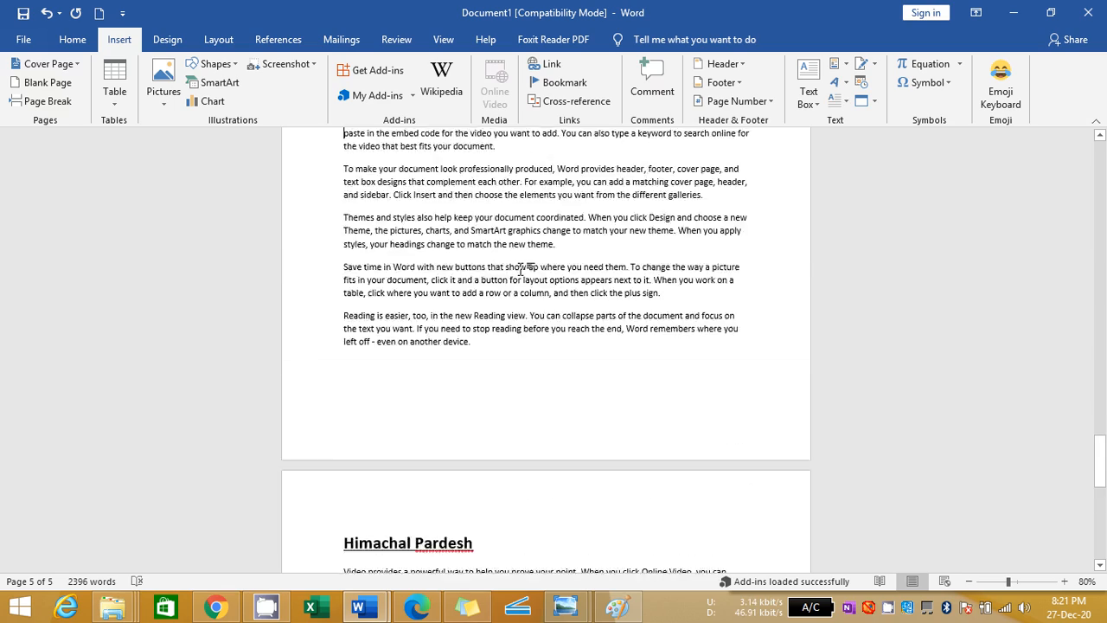
{"action": "key", "text": "Up"}
{"action": "key", "text": "Up"}
{"action": "key", "text": "Up"}
{"action": "key", "text": "Up"}
{"action": "key", "text": "Up"}
{"action": "key", "text": "Up"}
{"action": "key", "text": "Up"}
{"action": "key", "text": "Up"}
{"action": "key", "text": "Up"}
{"action": "key", "text": "Up"}
{"action": "key", "text": "Up"}
{"action": "key", "text": "Up"}
{"action": "key", "text": "Up"}
{"action": "key", "text": "Up"}
{"action": "key", "text": "Up"}
{"action": "key", "text": "Up"}
{"action": "key", "text": "Up"}
{"action": "key", "text": "Up"}
{"action": "key", "text": "Up"}
{"action": "key", "text": "Up"}
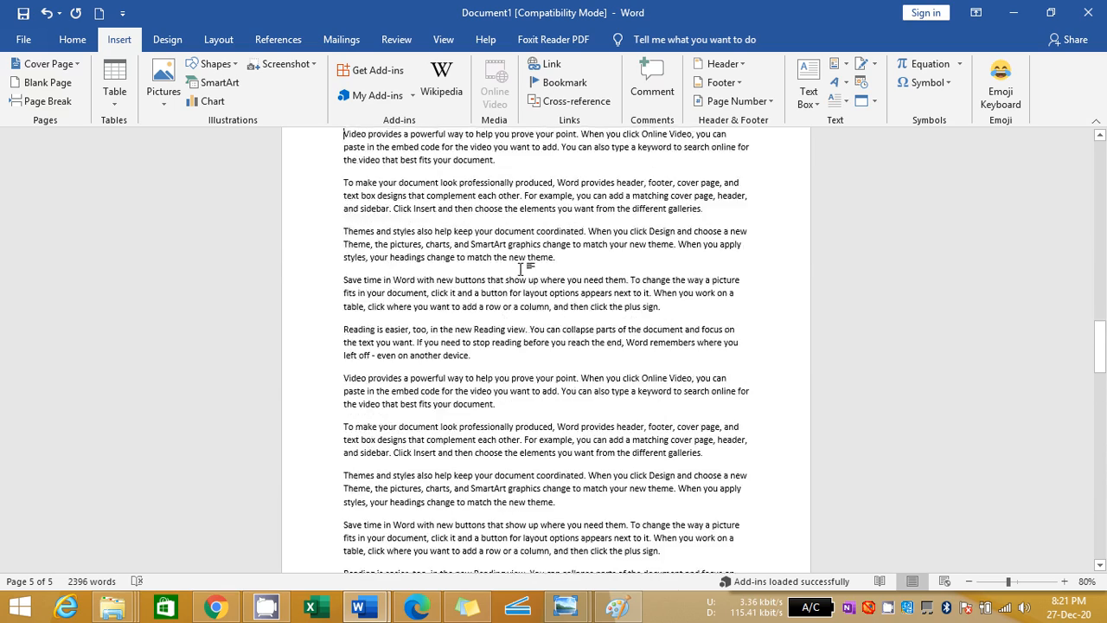
{"action": "key", "text": "Up"}
{"action": "key", "text": "Up"}
{"action": "key", "text": "Up"}
{"action": "key", "text": "Up"}
{"action": "key", "text": "Up"}
{"action": "key", "text": "Up"}
{"action": "key", "text": "Up"}
{"action": "key", "text": "Up"}
{"action": "key", "text": "Up"}
{"action": "key", "text": "Up"}
{"action": "key", "text": "Up"}
{"action": "key", "text": "Up"}
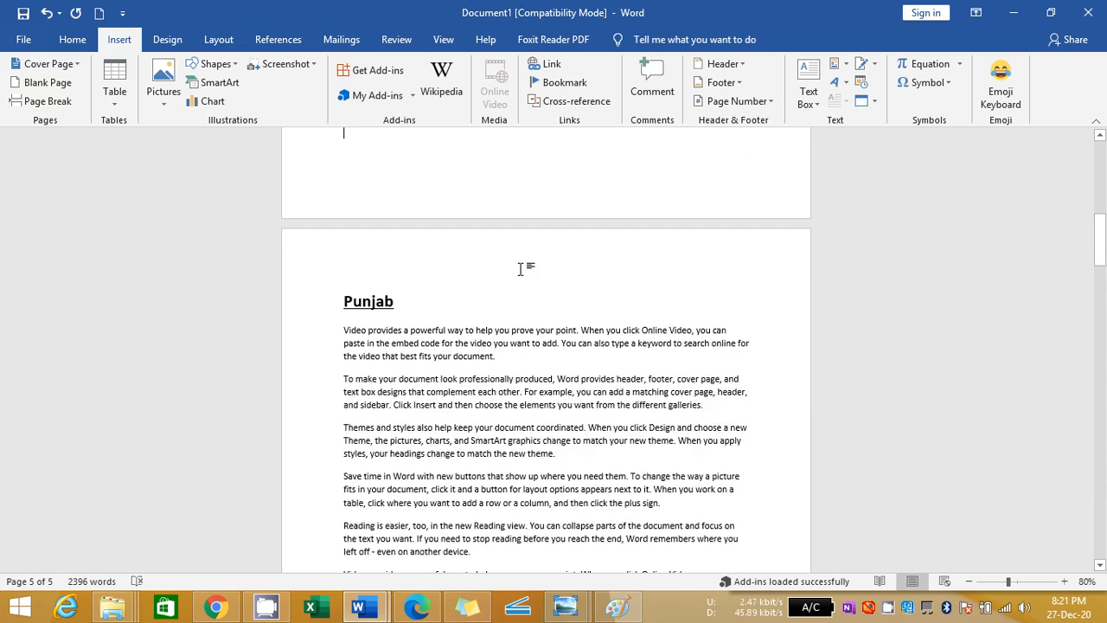
{"action": "key", "text": "Up"}
{"action": "key", "text": "Up"}
{"action": "key", "text": "Up"}
{"action": "key", "text": "Up"}
{"action": "key", "text": "Up"}
{"action": "key", "text": "Up"}
{"action": "key", "text": "Up"}
{"action": "key", "text": "Up"}
{"action": "key", "text": "Up"}
{"action": "key", "text": "Up"}
{"action": "key", "text": "Up"}
{"action": "key", "text": "Up"}
{"action": "key", "text": "Up"}
{"action": "key", "text": "Up"}
{"action": "key", "text": "Up"}
{"action": "key", "text": "Up"}
{"action": "key", "text": "Up"}
{"action": "key", "text": "Up"}
{"action": "key", "text": "Up"}
{"action": "key", "text": "Up"}
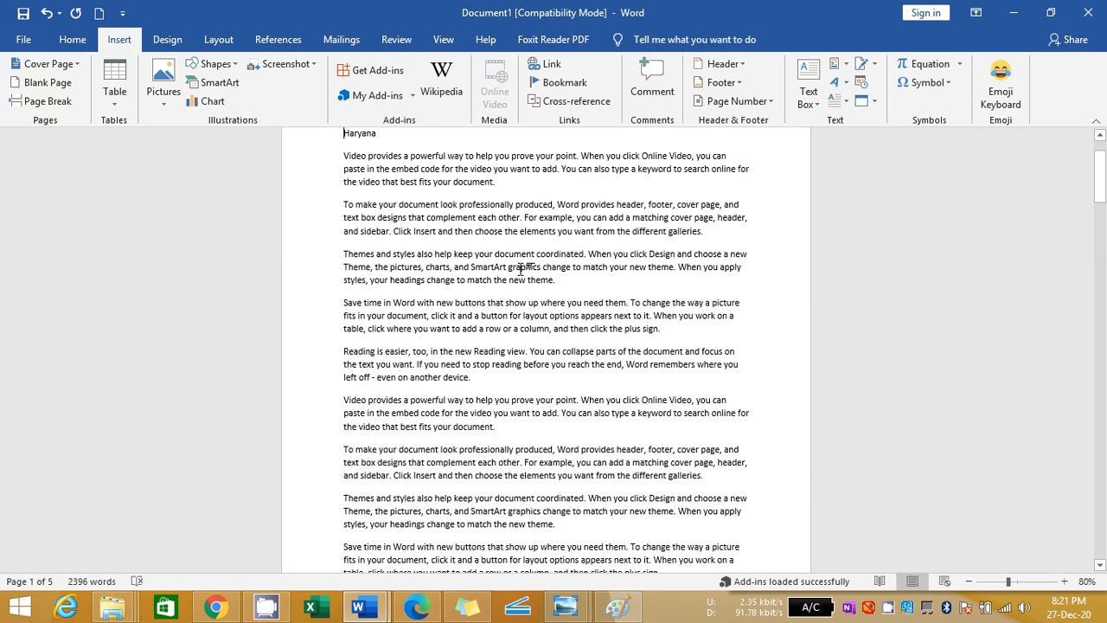
{"action": "key", "text": "shift+Down"}
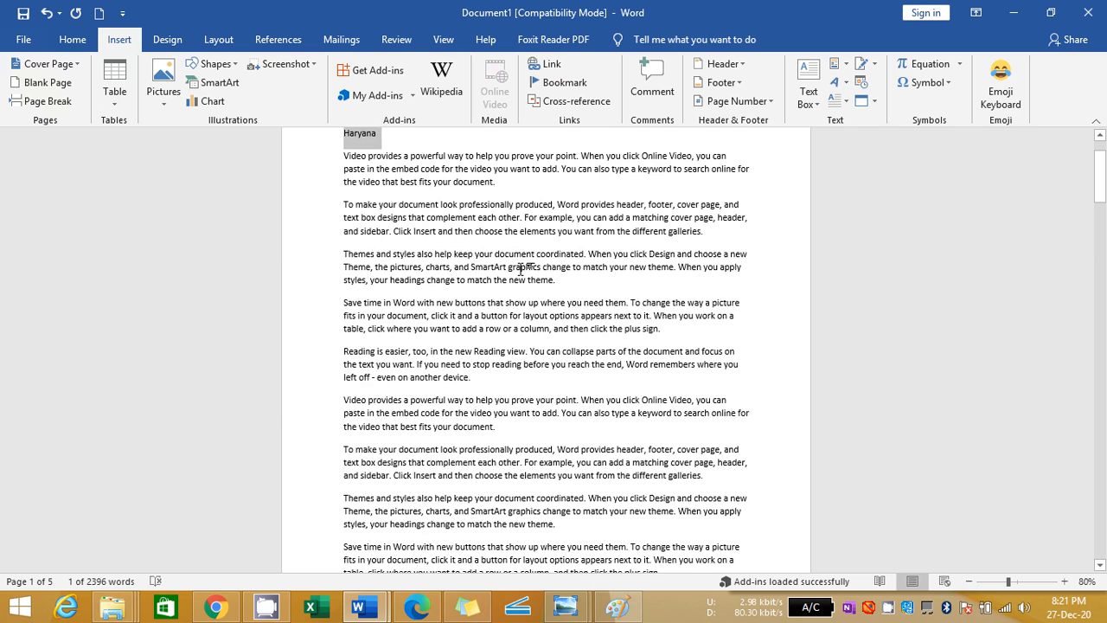
{"action": "key", "text": "ctrl+shift+v"}
{"action": "key", "text": "Left"}
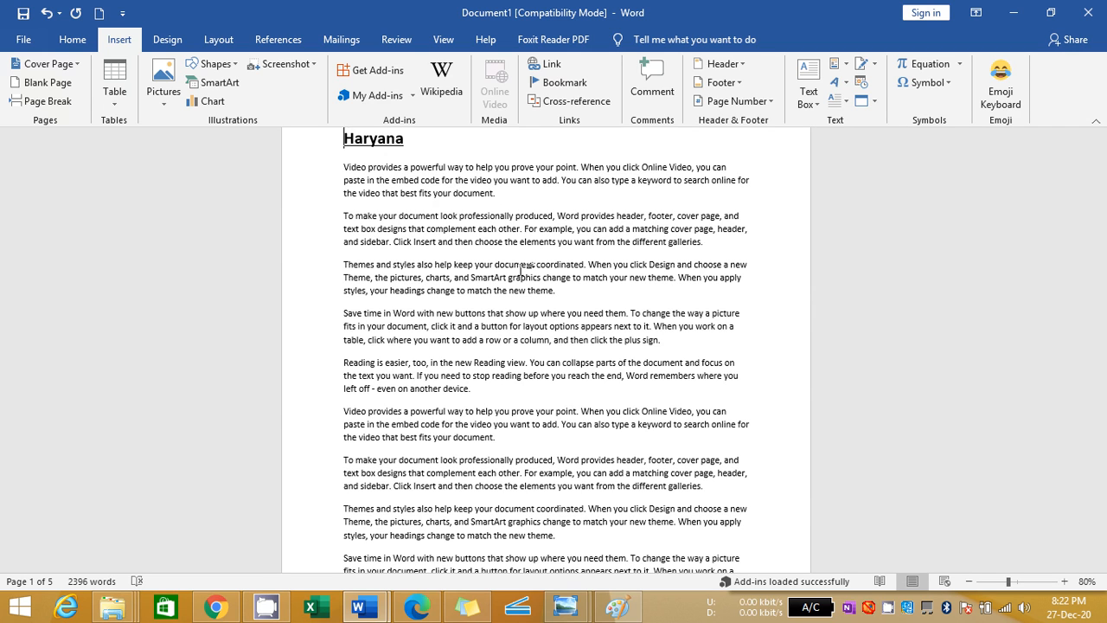
Insert a blank page before the Haryana heading and place the cursor on that new first page
{"action": "left_click", "coordinate": [71, 89]}
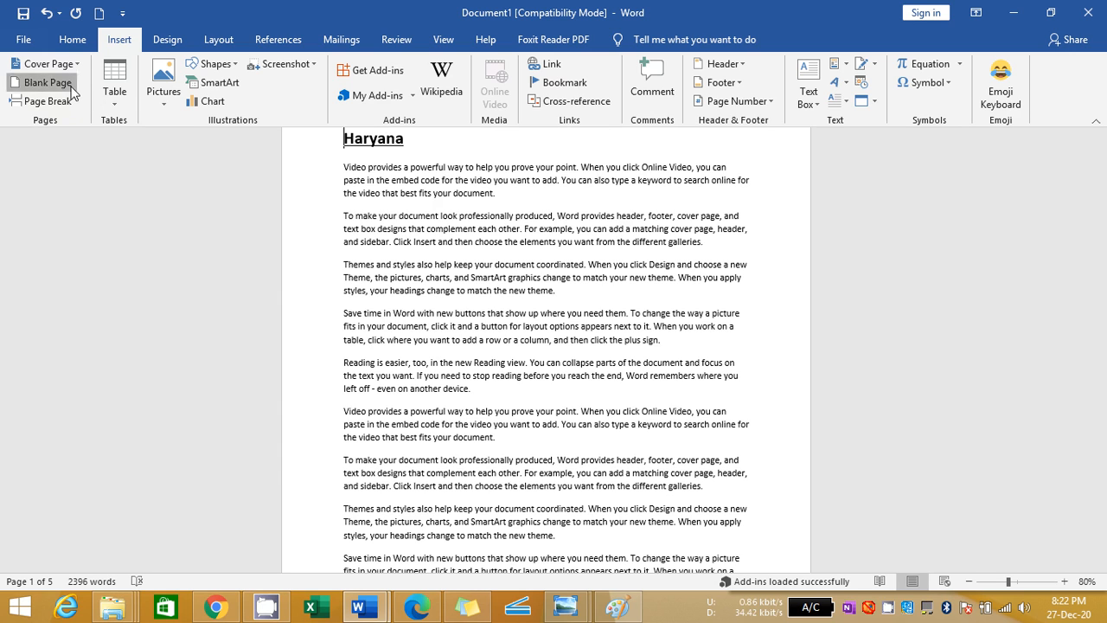
{"action": "left_click", "coordinate": [481, 265]}
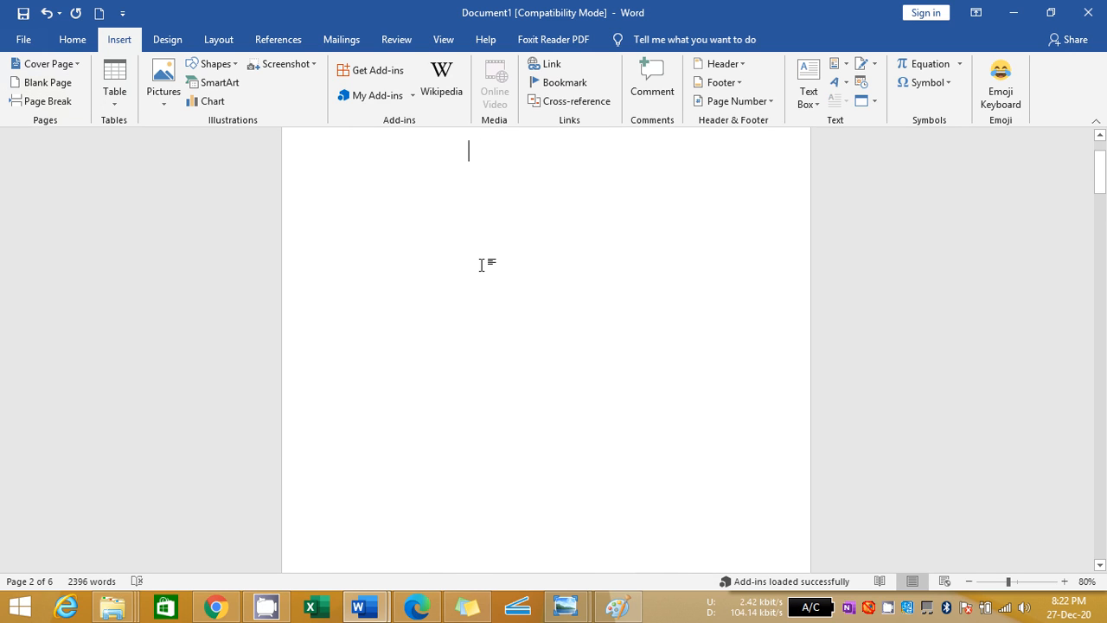
{"action": "key", "text": "Up"}
{"action": "key", "text": "Down"}
{"action": "key", "text": "Down"}
{"action": "key", "text": "Down"}
{"action": "key", "text": "Down"}
{"action": "key", "text": "Down"}
{"action": "key", "text": "Down"}
{"action": "key", "text": "Down"}
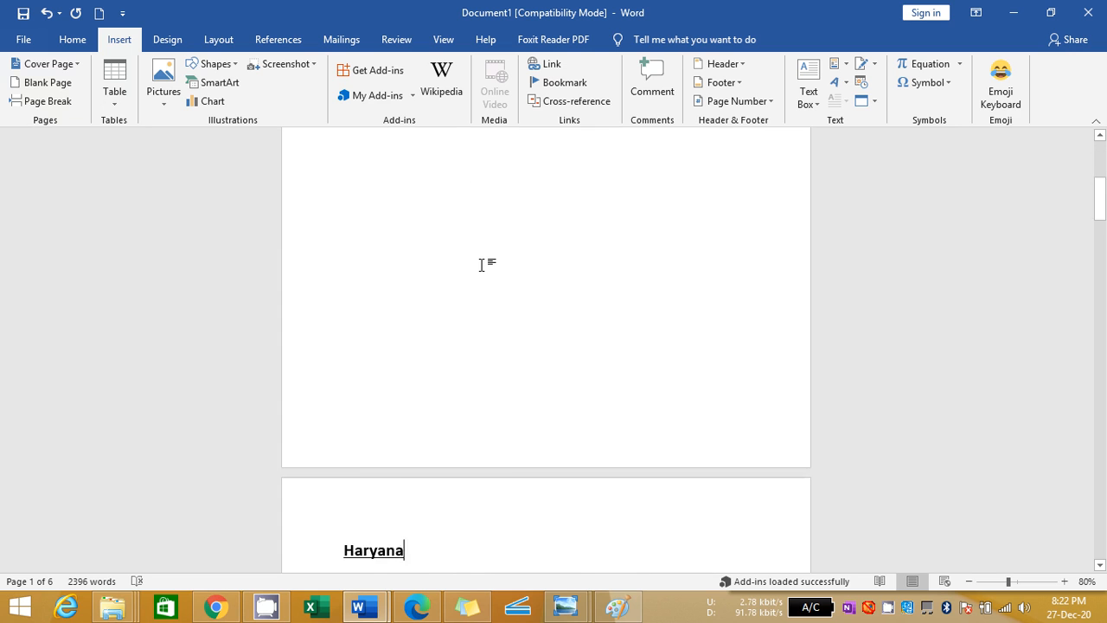
{"action": "key", "text": "Up"}
{"action": "key", "text": "Up"}
{"action": "key", "text": "Up"}
{"action": "key", "text": "Up"}
{"action": "key", "text": "Up"}
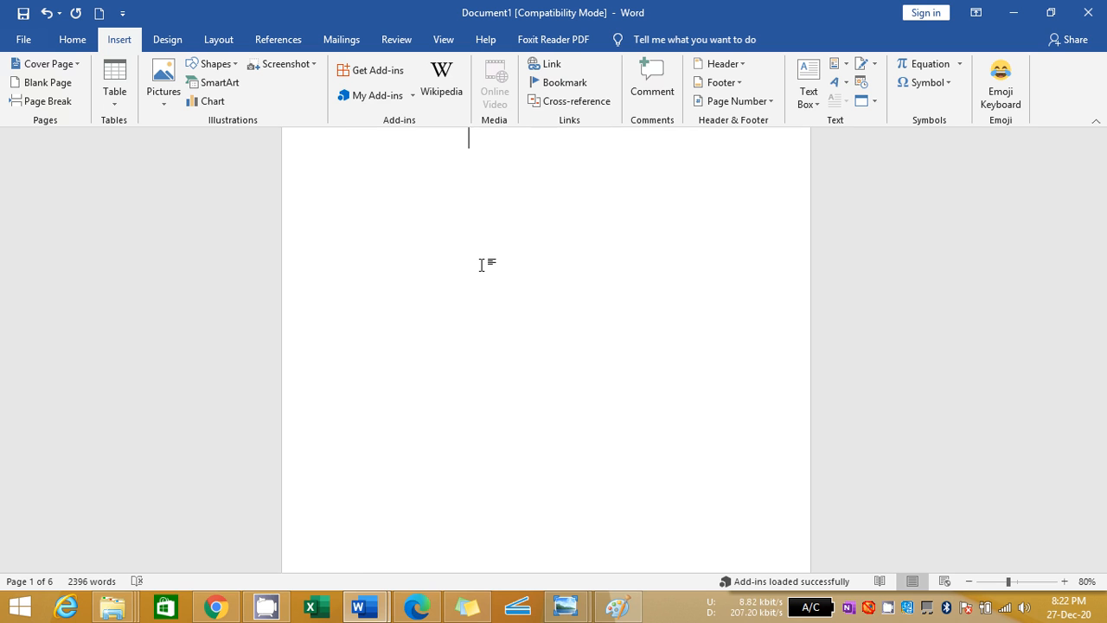
Remove the blank page in front of the Haryana heading and insert a blank page there again
{"action": "key", "text": "Down"}
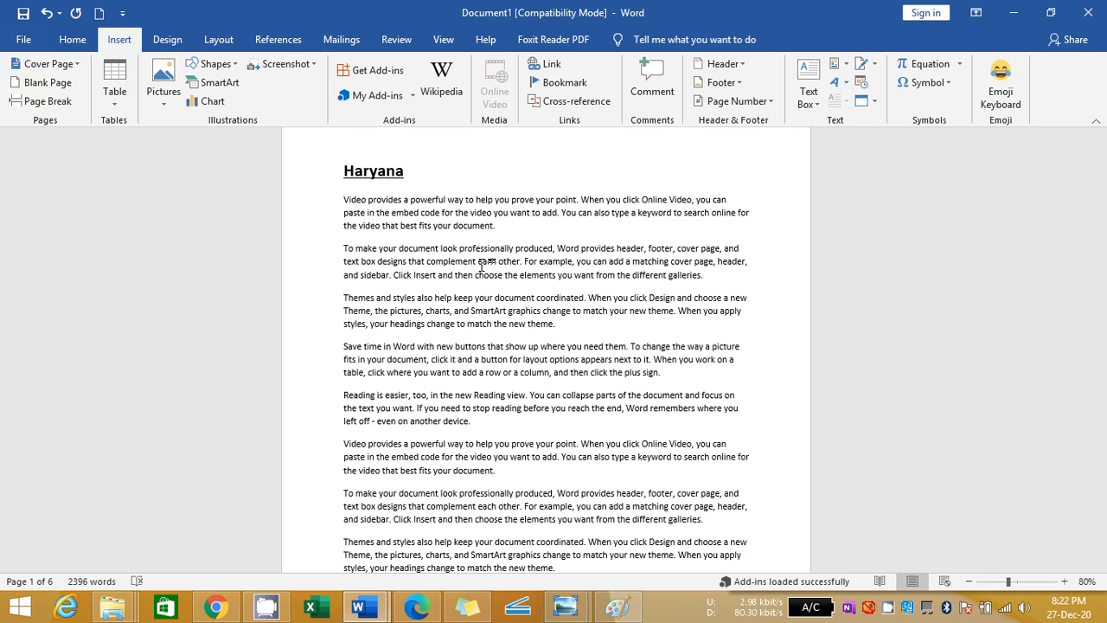
{"action": "key", "text": "Return"}
{"action": "key", "text": "BackSpace"}
{"action": "scroll", "coordinate": [481, 266], "scroll_direction": "down", "scroll_amount": 1}
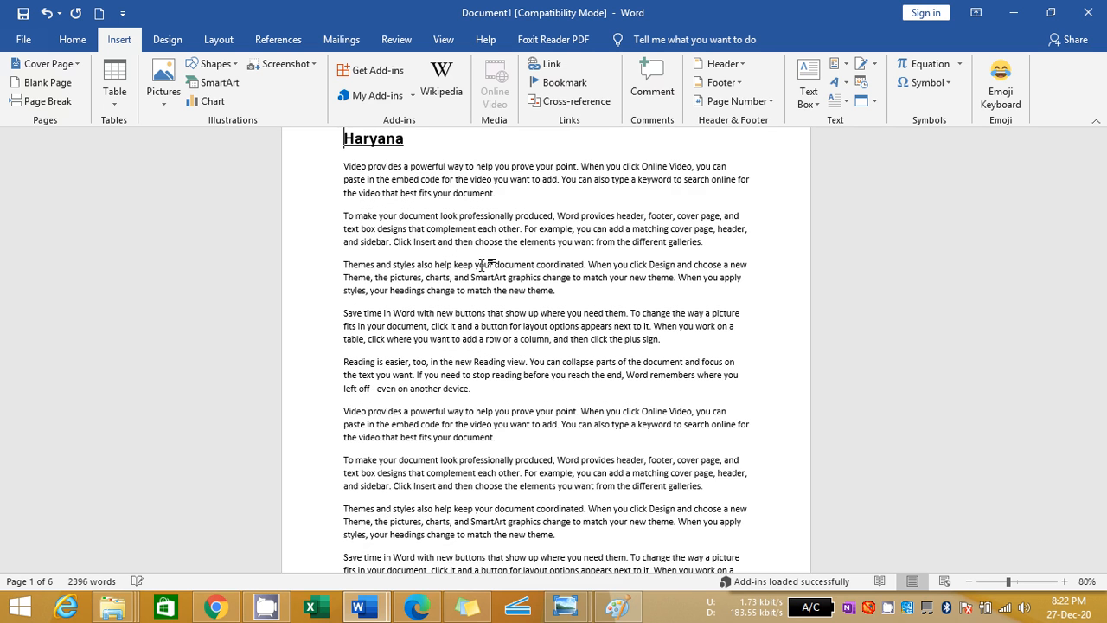
{"action": "scroll", "coordinate": [481, 265], "scroll_direction": "up", "scroll_amount": 1}
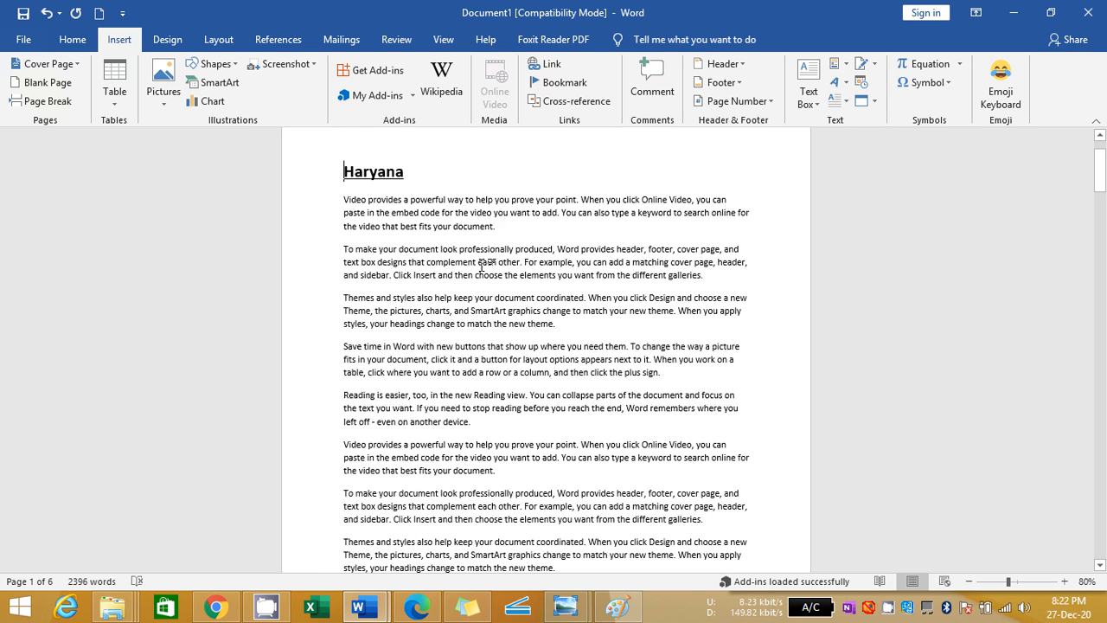
{"action": "key", "text": "BackSpace"}
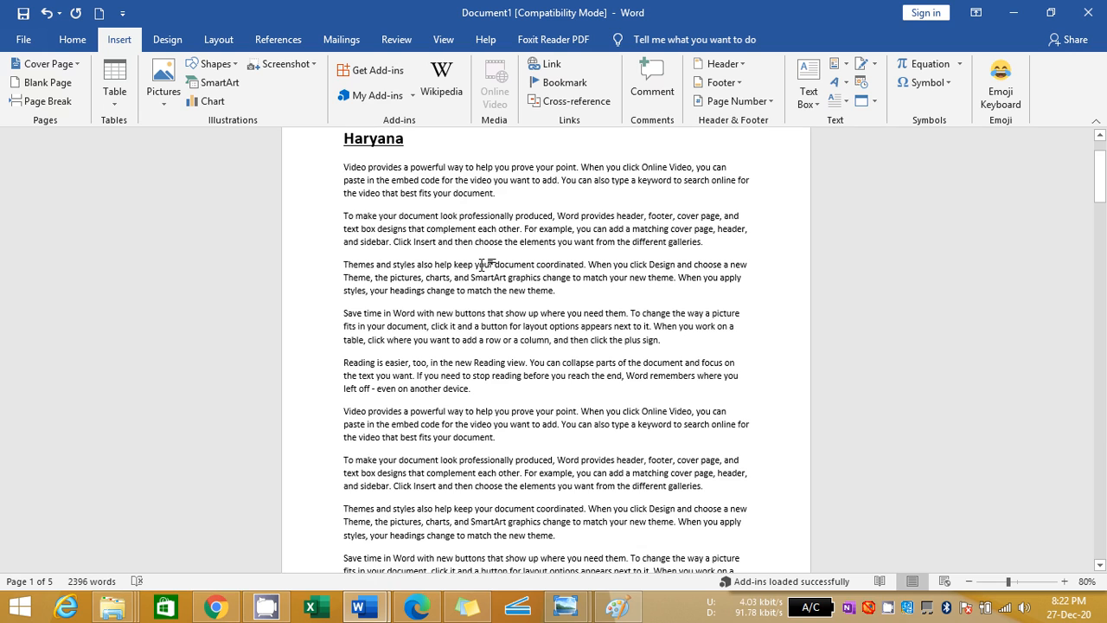
{"action": "left_click", "coordinate": [68, 81]}
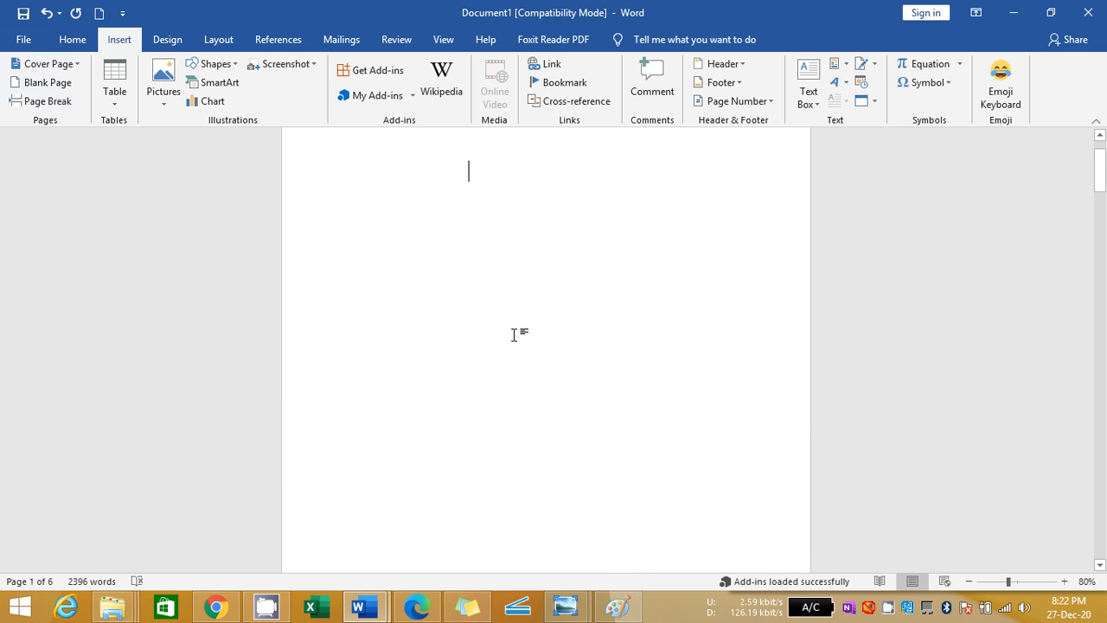
Bookmark the Haryana heading on the second page with the name Haryana
{"action": "key", "text": "Page_Down"}
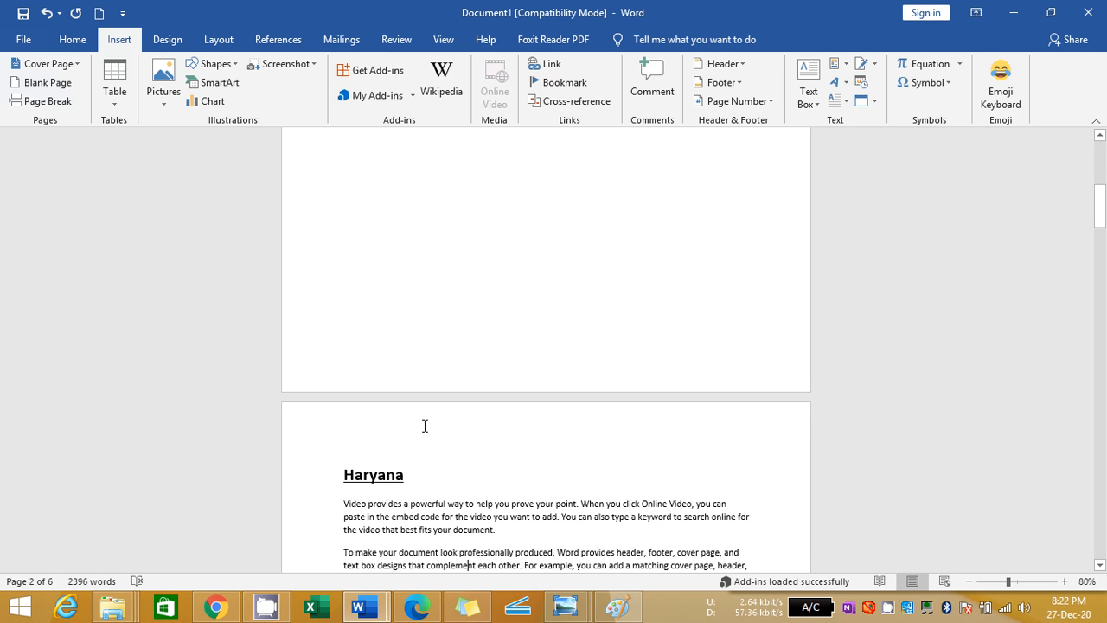
{"action": "triple_click", "coordinate": [389, 476]}
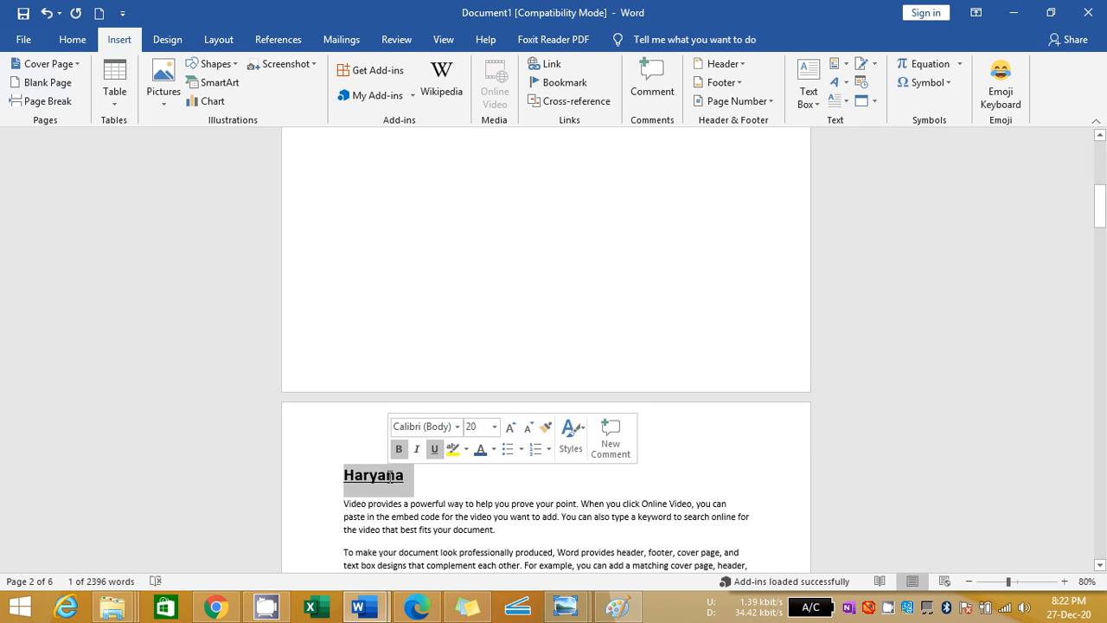
{"action": "left_click", "coordinate": [571, 88]}
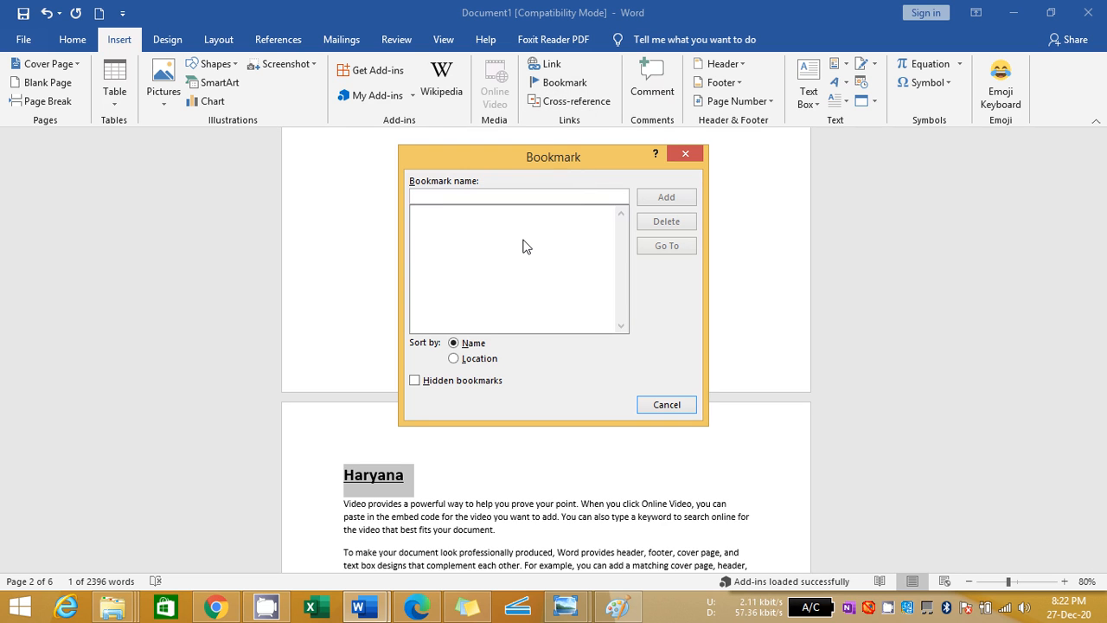
{"action": "type", "text": "Haryana"}
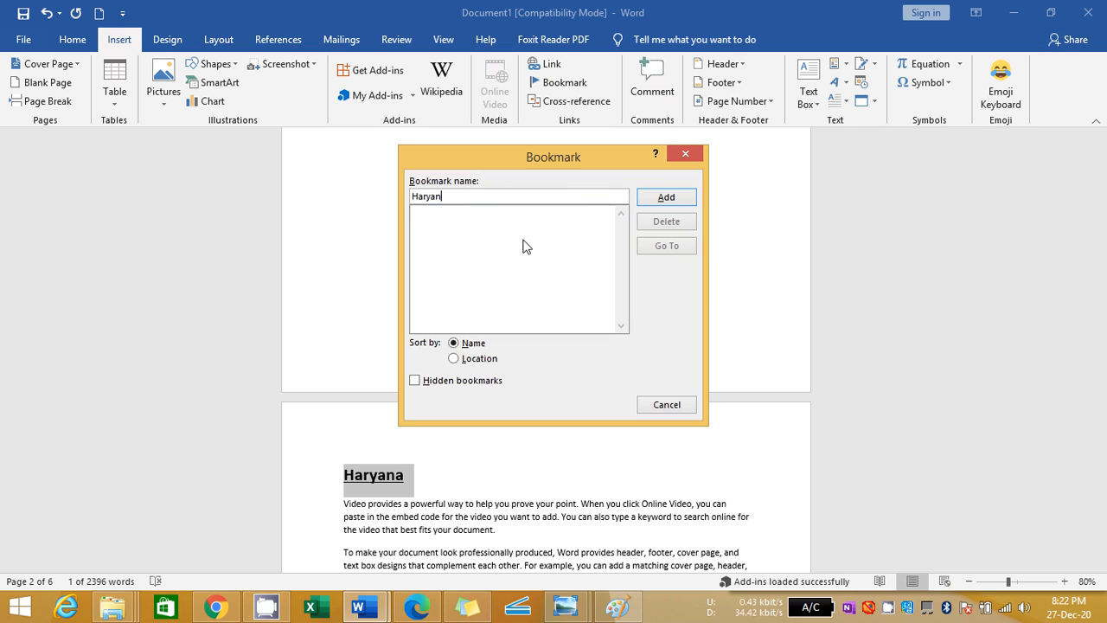
{"action": "left_click", "coordinate": [660, 199]}
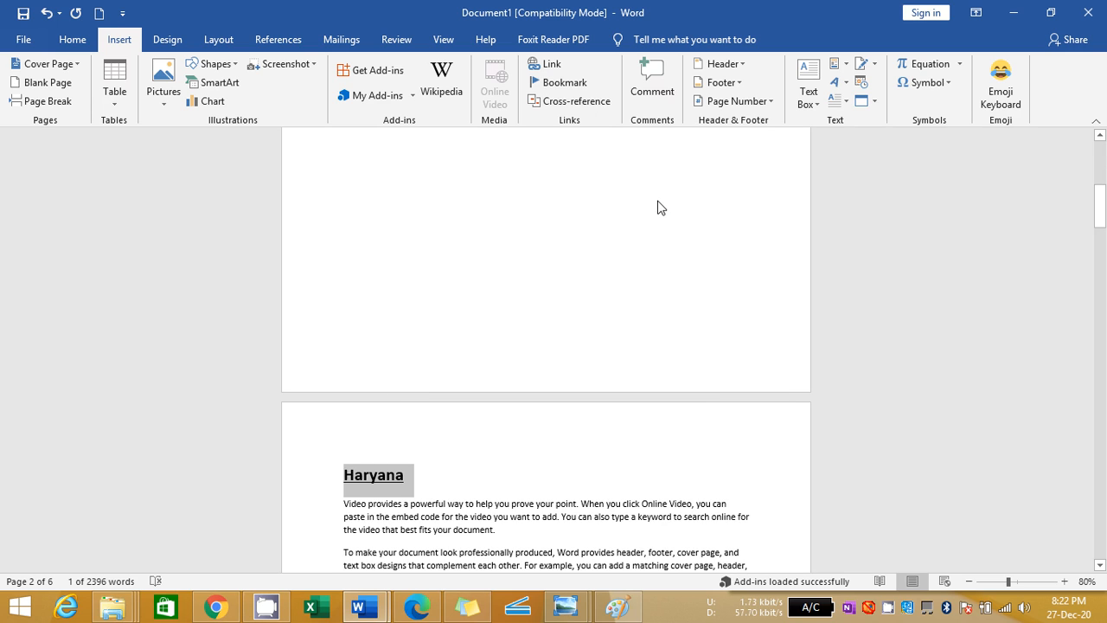
{"action": "key", "text": "Down"}
{"action": "key", "text": "Down"}
{"action": "key", "text": "Down"}
{"action": "key", "text": "Down"}
{"action": "key", "text": "Down"}
{"action": "key", "text": "Down"}
{"action": "key", "text": "Down"}
{"action": "key", "text": "Down"}
{"action": "key", "text": "Down"}
{"action": "key", "text": "Down"}
{"action": "key", "text": "Down"}
{"action": "key", "text": "Down"}
{"action": "key", "text": "Down"}
{"action": "key", "text": "Down"}
{"action": "key", "text": "Down"}
{"action": "key", "text": "Down"}
{"action": "key", "text": "Down"}
{"action": "key", "text": "Down"}
{"action": "key", "text": "Down"}
{"action": "key", "text": "Down"}
{"action": "key", "text": "Down"}
{"action": "key", "text": "Down"}
{"action": "key", "text": "Down"}
{"action": "key", "text": "Down"}
{"action": "key", "text": "Down"}
{"action": "key", "text": "Down"}
{"action": "key", "text": "Down"}
{"action": "key", "text": "Down"}
{"action": "key", "text": "Down"}
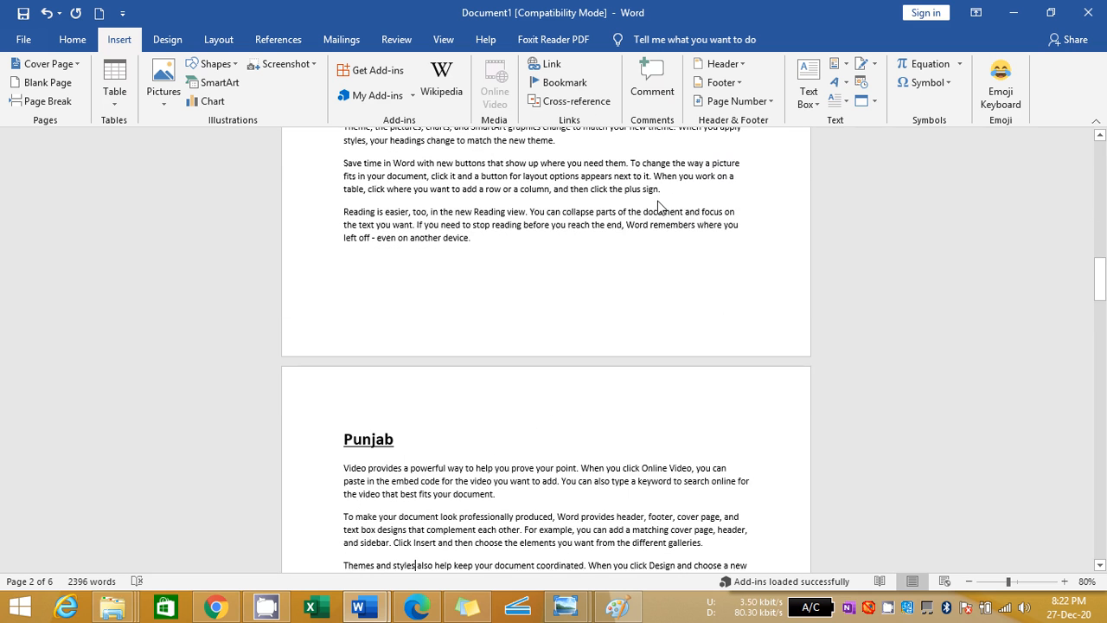
{"action": "key", "text": "Up"}
{"action": "key", "text": "Up"}
{"action": "key", "text": "Up"}
{"action": "key", "text": "Up"}
{"action": "key", "text": "shift+Left"}
{"action": "key", "text": "shift+Left"}
{"action": "key", "text": "shift+Left"}
{"action": "key", "text": "shift+Left"}
{"action": "key", "text": "shift+Left"}
{"action": "key", "text": "shift+Left"}
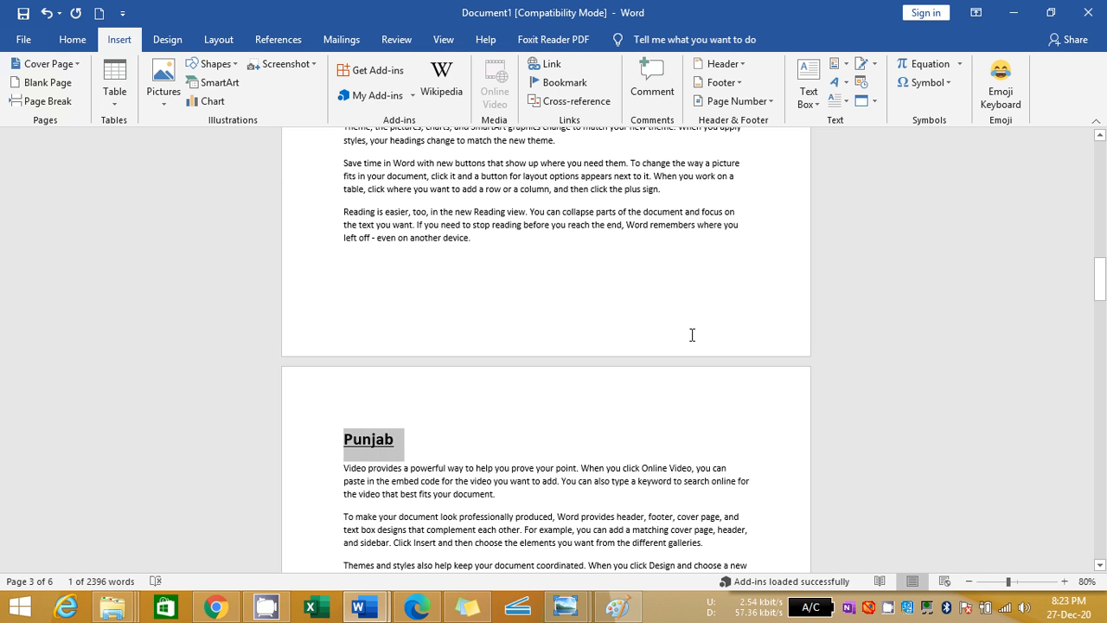
Bookmark the UP heading on the fourth page with the name UP
{"action": "left_click_drag", "start_coordinate": [1100, 294], "coordinate": [1103, 385]}
{"action": "left_click", "coordinate": [381, 225]}
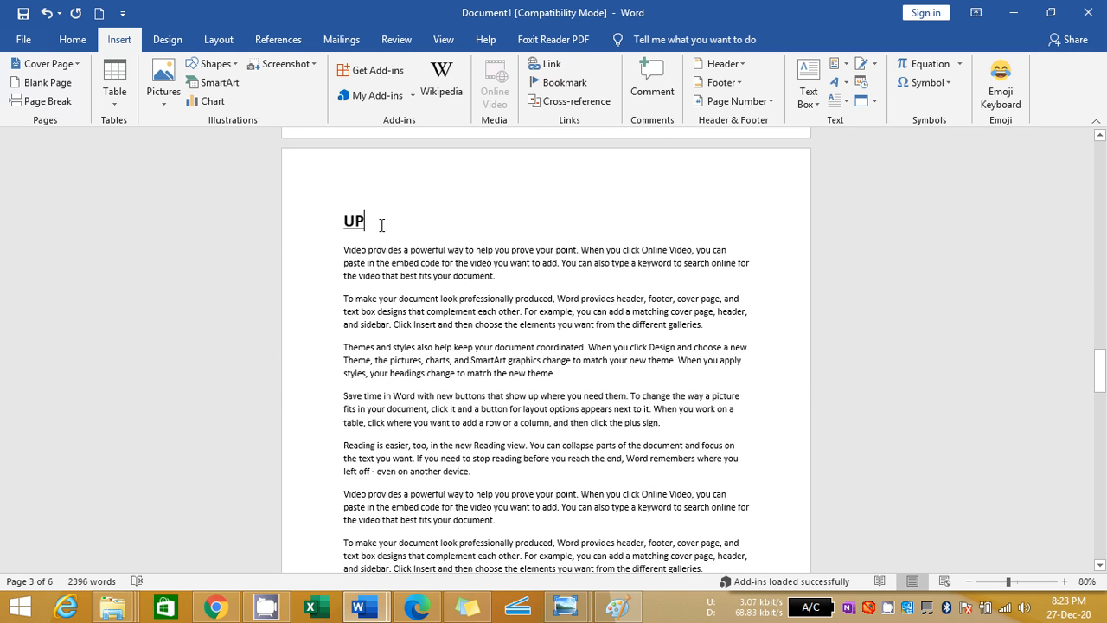
{"action": "double_click", "coordinate": [351, 222]}
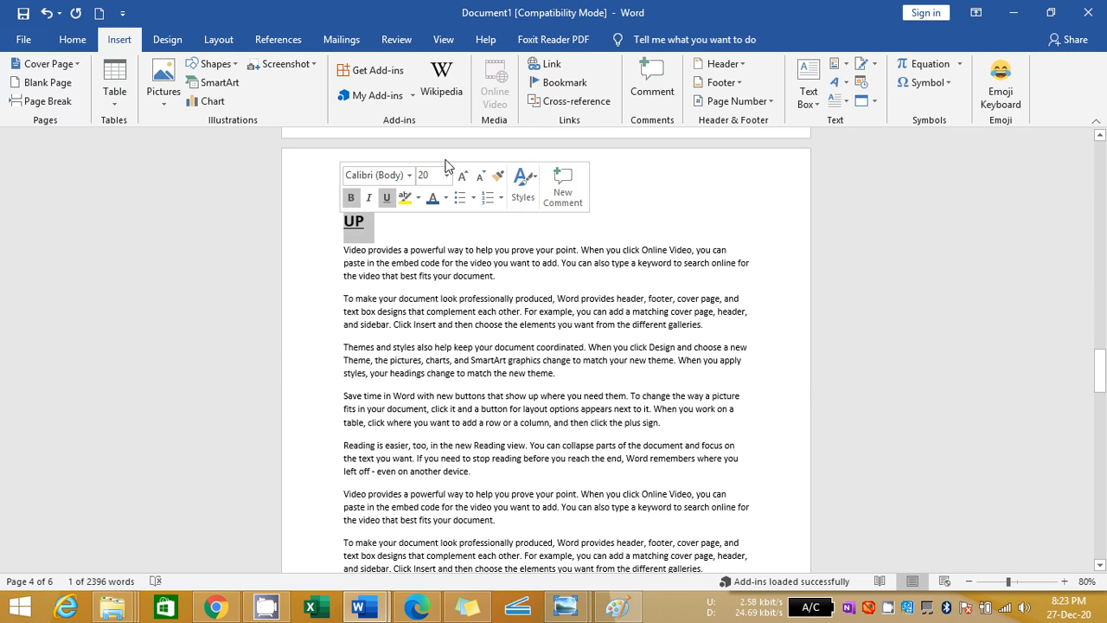
{"action": "left_click", "coordinate": [558, 82]}
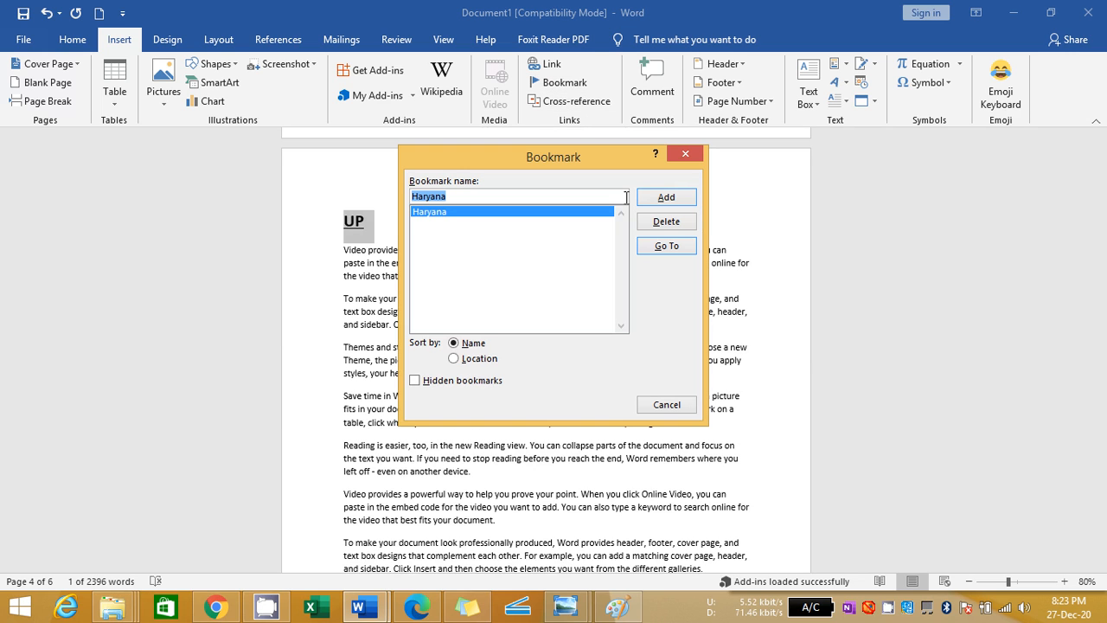
{"action": "type", "text": "Up"}
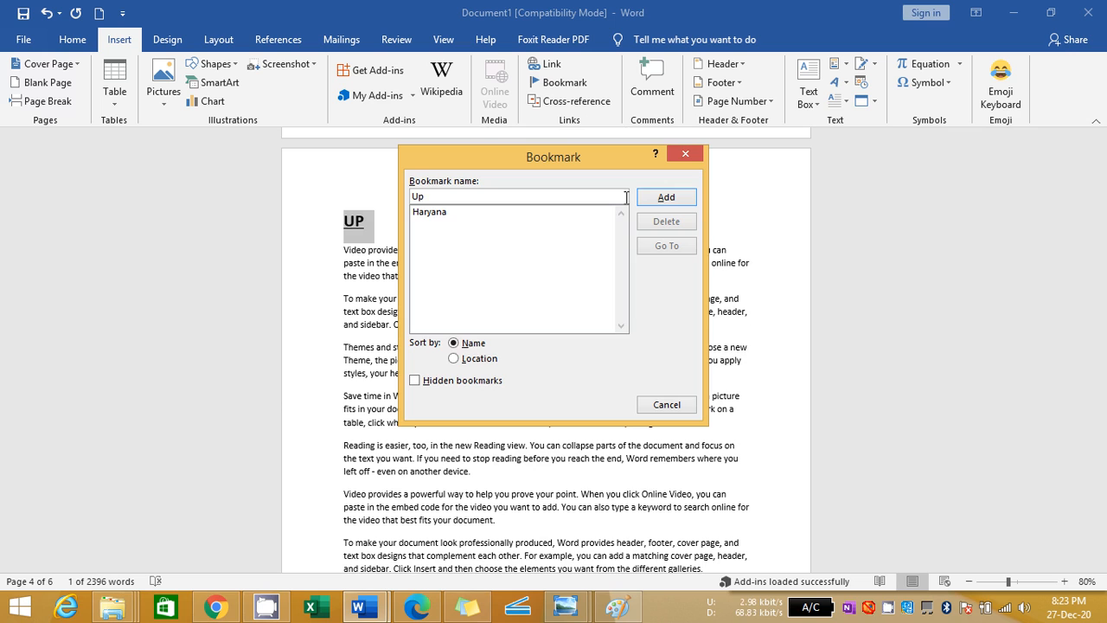
{"action": "key", "text": "BackSpace"}
{"action": "type", "text": "P"}
{"action": "left_click", "coordinate": [666, 198]}
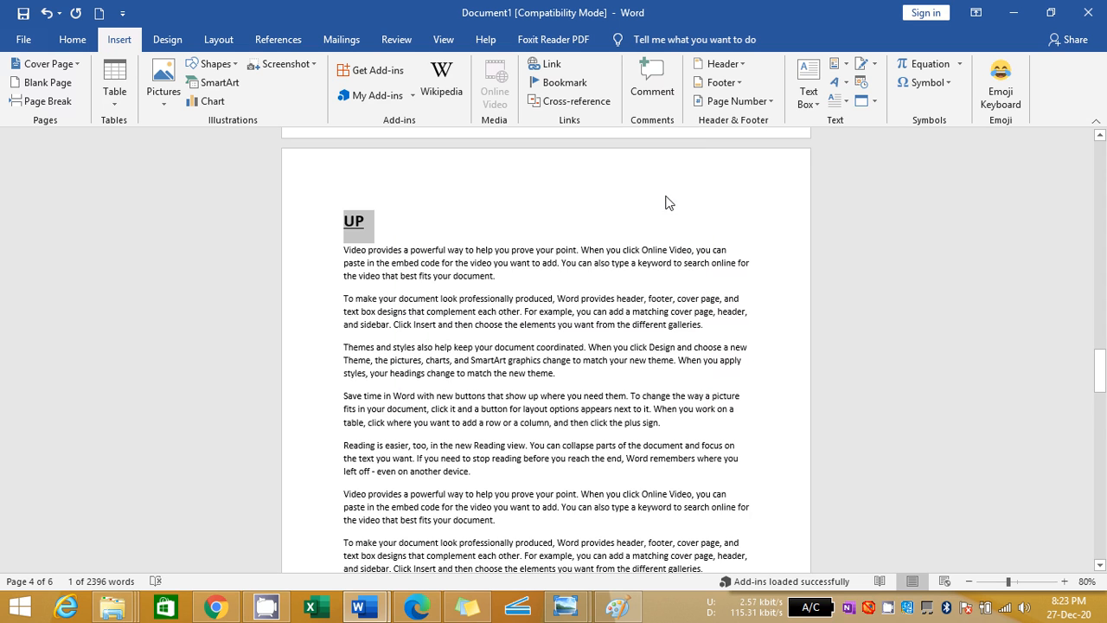
Bookmark the Delhi heading on the fifth page with the name Delhi
{"action": "key", "text": "Down"}
{"action": "key", "text": "Down"}
{"action": "key", "text": "Down"}
{"action": "key", "text": "Down"}
{"action": "key", "text": "Down"}
{"action": "key", "text": "Down"}
{"action": "key", "text": "Down"}
{"action": "key", "text": "Down"}
{"action": "key", "text": "Down"}
{"action": "key", "text": "Down"}
{"action": "key", "text": "Down"}
{"action": "key", "text": "Down"}
{"action": "key", "text": "Down"}
{"action": "key", "text": "Down"}
{"action": "key", "text": "Down"}
{"action": "key", "text": "Down"}
{"action": "key", "text": "Down"}
{"action": "key", "text": "Down"}
{"action": "key", "text": "Down"}
{"action": "key", "text": "Down"}
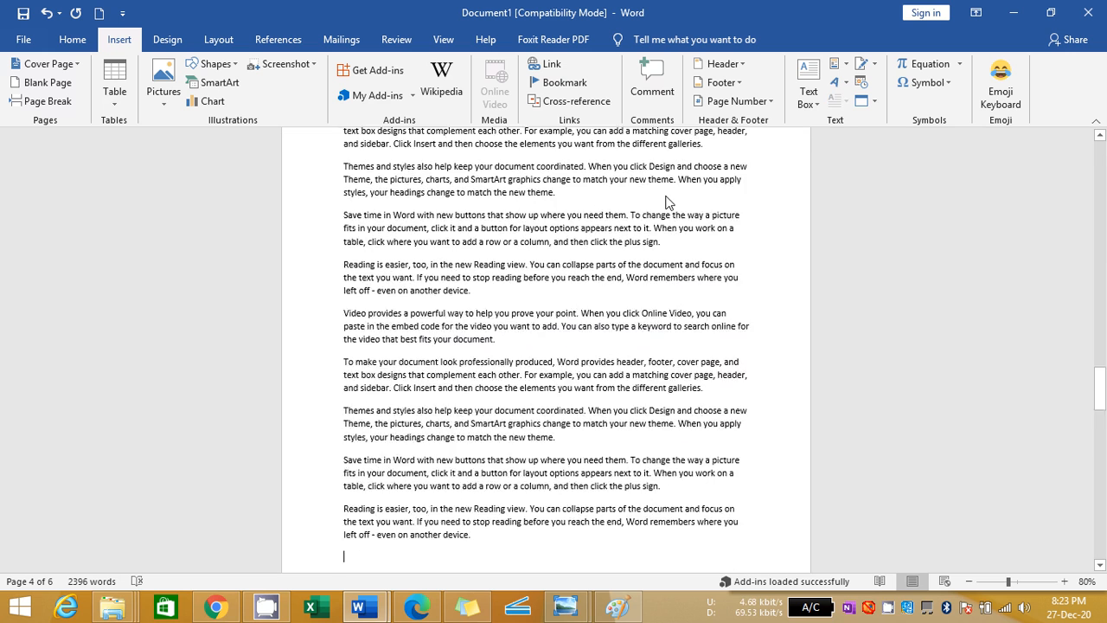
{"action": "key", "text": "Up"}
{"action": "key", "text": "Up"}
{"action": "key", "text": "Up"}
{"action": "key", "text": "Up"}
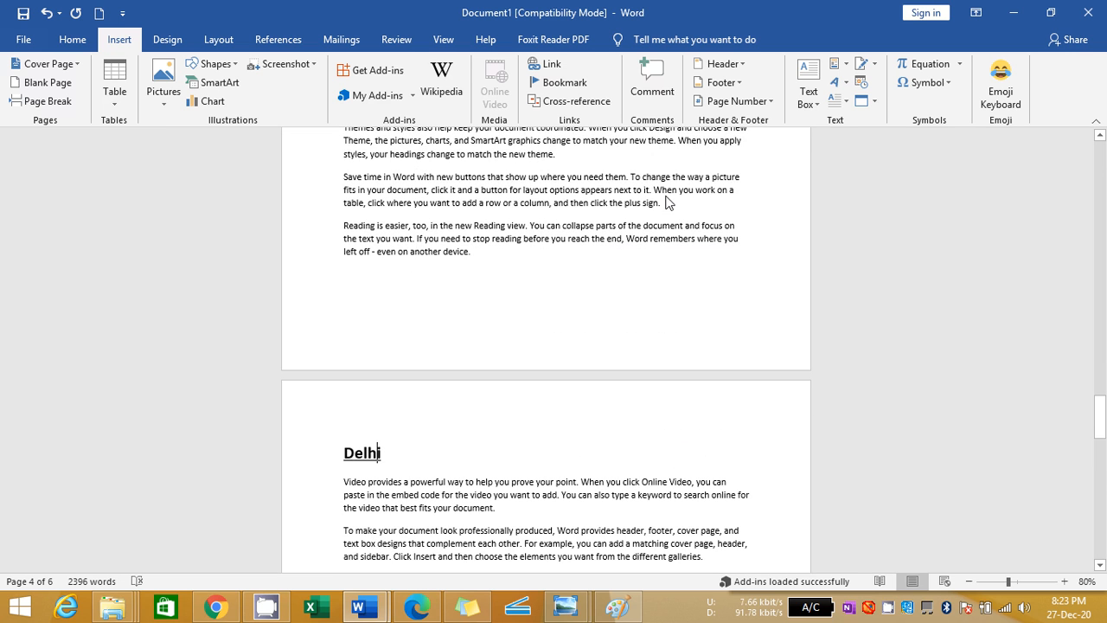
{"action": "key", "text": "Right"}
{"action": "key", "text": "shift+Left"}
{"action": "key", "text": "shift+Left"}
{"action": "key", "text": "shift+Left"}
{"action": "key", "text": "shift+Left"}
{"action": "key", "text": "shift+Left"}
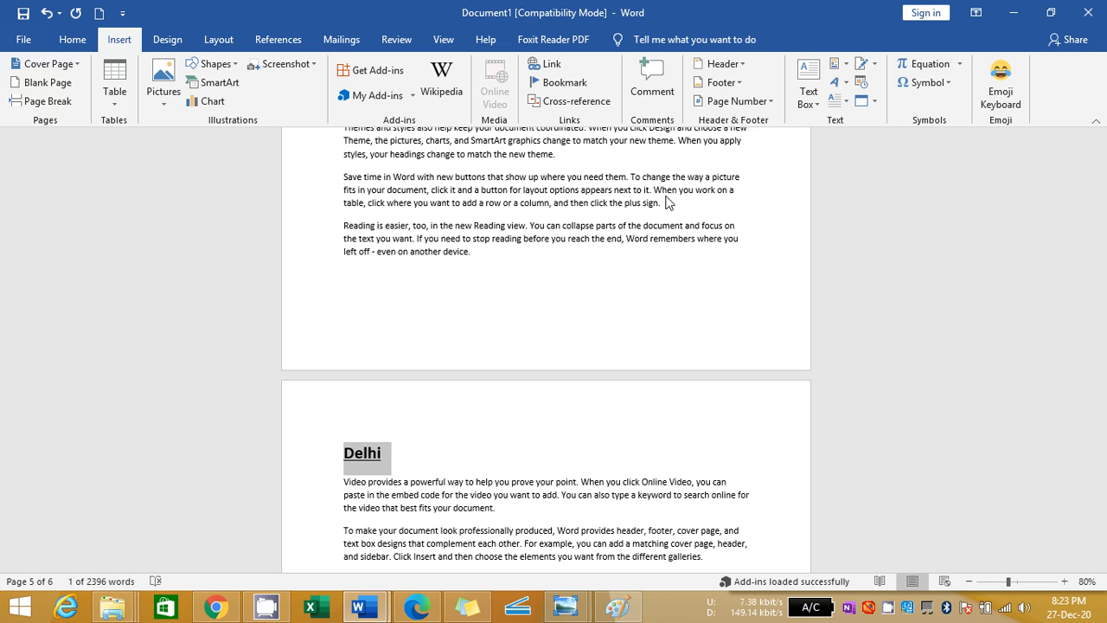
{"action": "left_click", "coordinate": [545, 79]}
{"action": "left_click", "coordinate": [544, 79]}
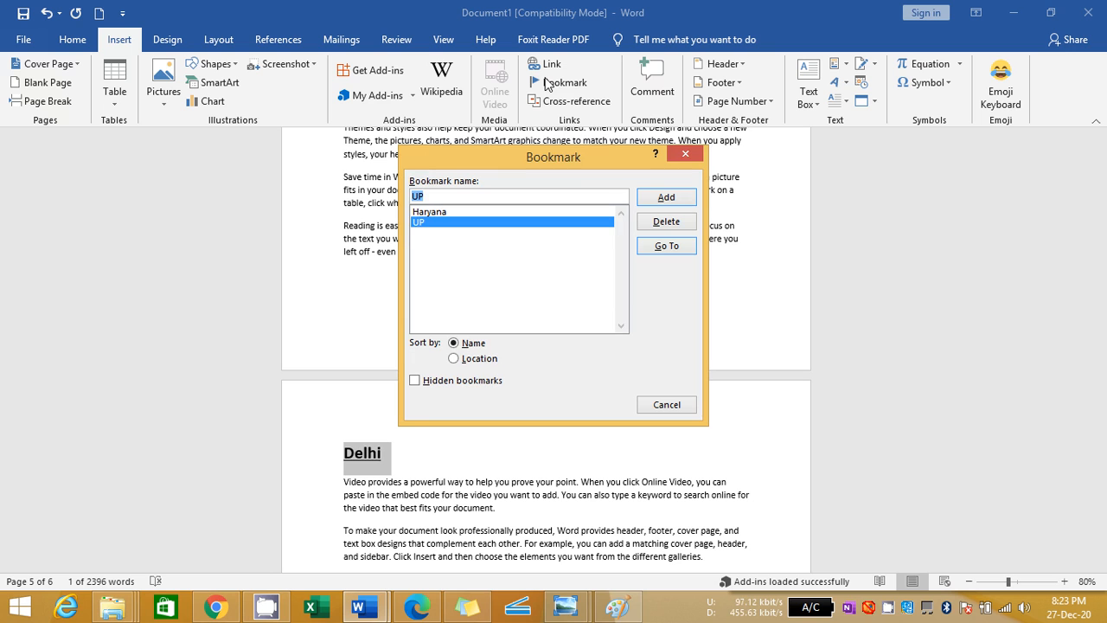
{"action": "type", "text": "Delhi"}
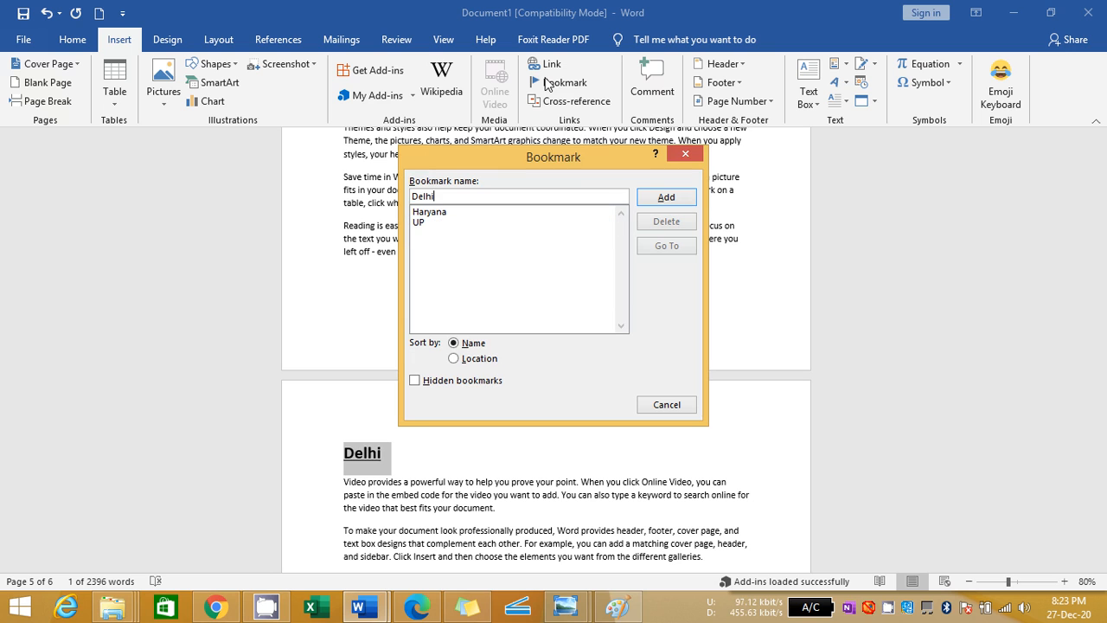
{"action": "left_click", "coordinate": [683, 198]}
{"action": "left_click", "coordinate": [705, 424]}
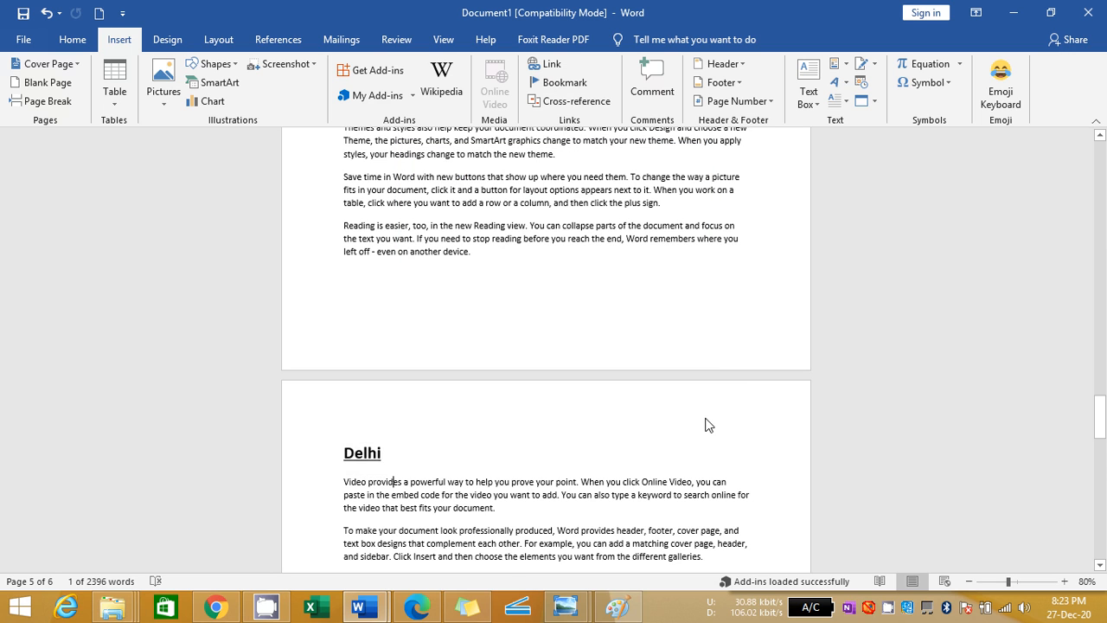
Bookmark the Himachal Pardesh heading on the sixth page with the name Himachal_Pardesh
{"action": "scroll", "coordinate": [705, 425], "scroll_direction": "down", "scroll_amount": 15}
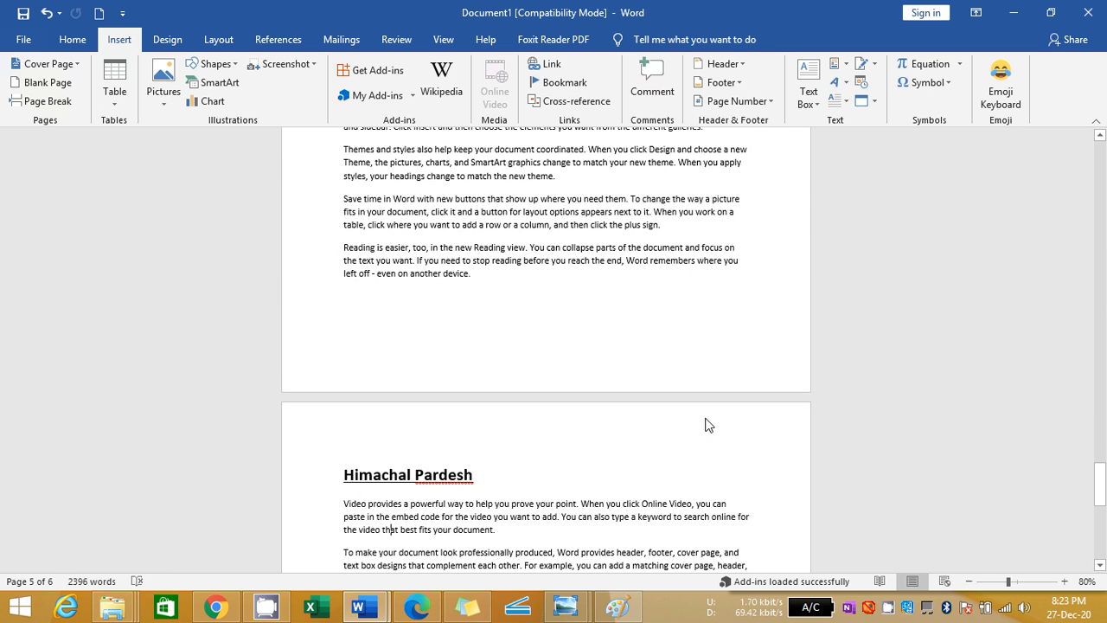
{"action": "key", "text": "Up"}
{"action": "key", "text": "Right"}
{"action": "key", "text": "Right"}
{"action": "key", "text": "Right"}
{"action": "key", "text": "Right"}
{"action": "key", "text": "Right"}
{"action": "key", "text": "Right"}
{"action": "key", "text": "Right"}
{"action": "key", "text": "Right"}
{"action": "key", "text": "shift+Left"}
{"action": "key", "text": "shift+Left"}
{"action": "key", "text": "shift+Left"}
{"action": "key", "text": "shift+Left"}
{"action": "key", "text": "shift+Left"}
{"action": "key", "text": "shift+Left"}
{"action": "key", "text": "shift+Left"}
{"action": "key", "text": "shift+Left"}
{"action": "key", "text": "shift+Left"}
{"action": "key", "text": "shift+Left"}
{"action": "key", "text": "shift+Left"}
{"action": "key", "text": "shift+Left"}
{"action": "key", "text": "shift+Left"}
{"action": "key", "text": "shift+Left"}
{"action": "key", "text": "shift+Left"}
{"action": "key", "text": "shift+Left"}
{"action": "key", "text": "ctrl+c"}
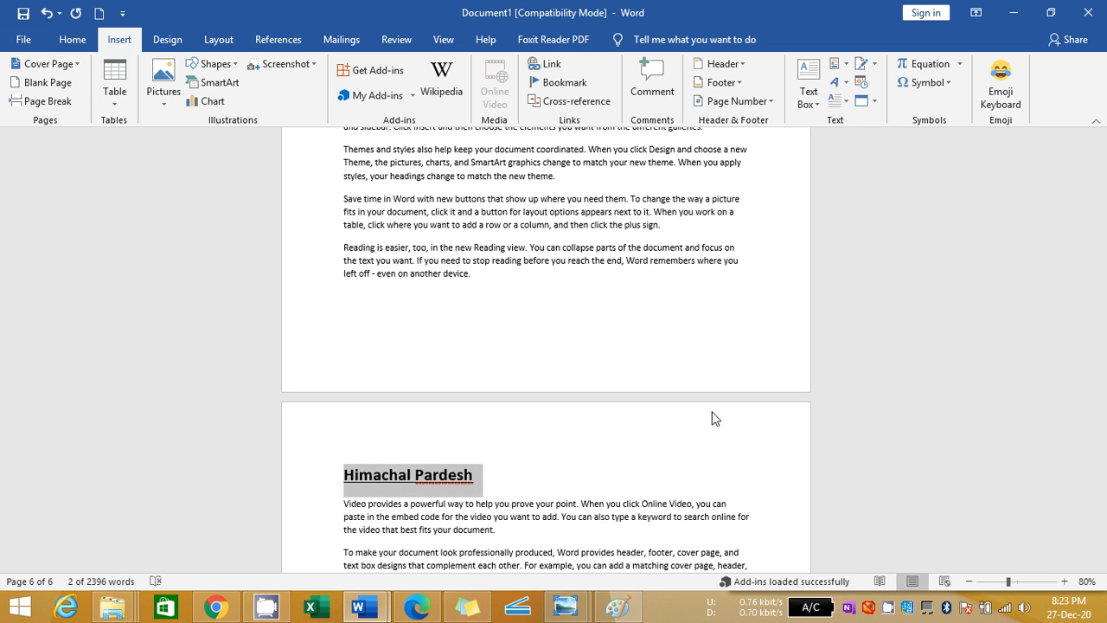
{"action": "left_click", "coordinate": [560, 84]}
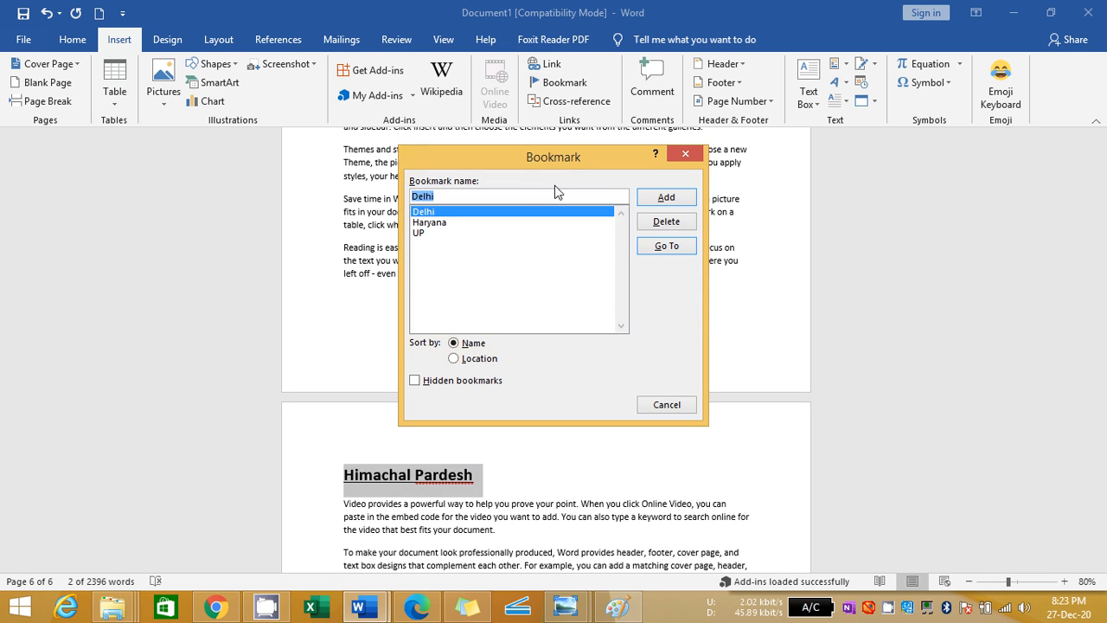
{"action": "left_click", "coordinate": [534, 194]}
{"action": "double_click", "coordinate": [535, 194]}
{"action": "key", "text": "ctrl+v"}
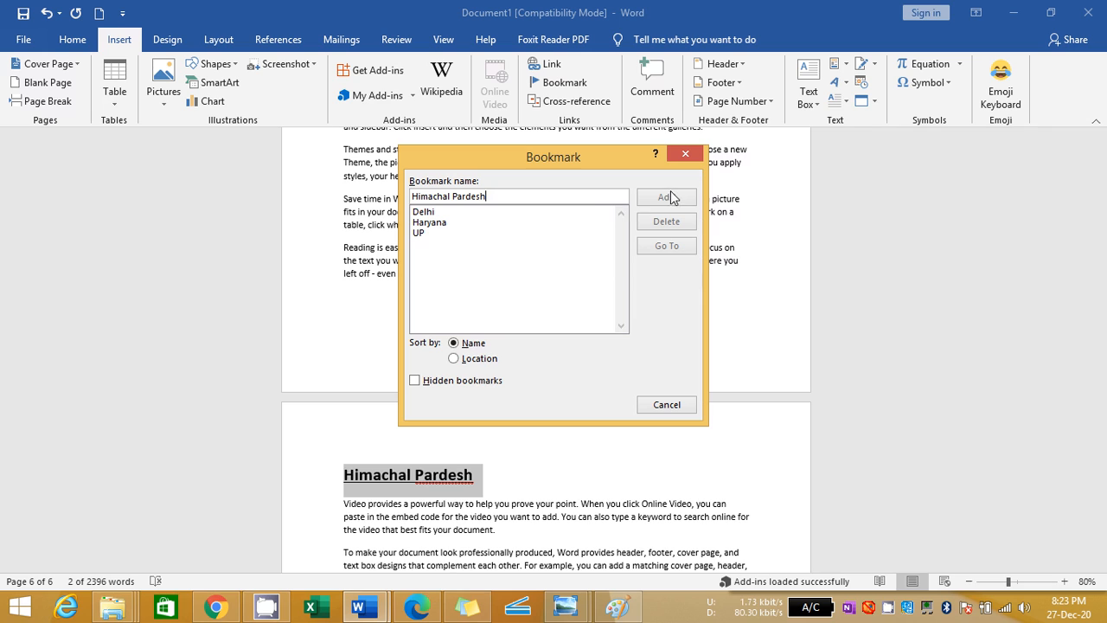
{"action": "key", "text": "Left"}
{"action": "key", "text": "Left"}
{"action": "key", "text": "Left"}
{"action": "key", "text": "Left"}
{"action": "key", "text": "Left"}
{"action": "key", "text": "BackSpace"}
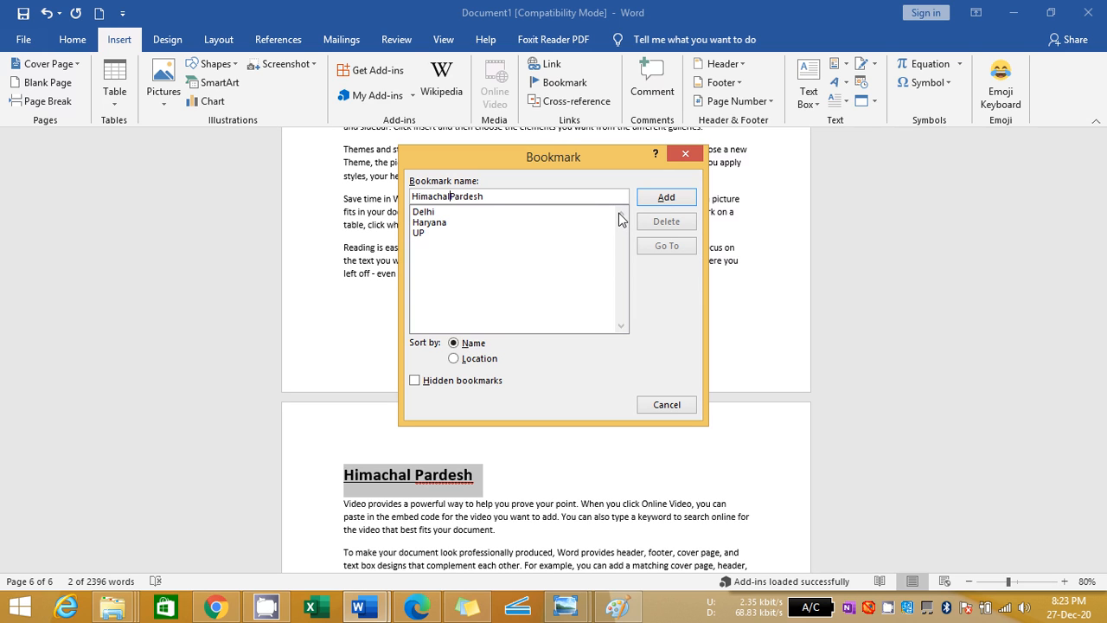
{"action": "type", "text": "_"}
{"action": "left_click", "coordinate": [665, 197]}
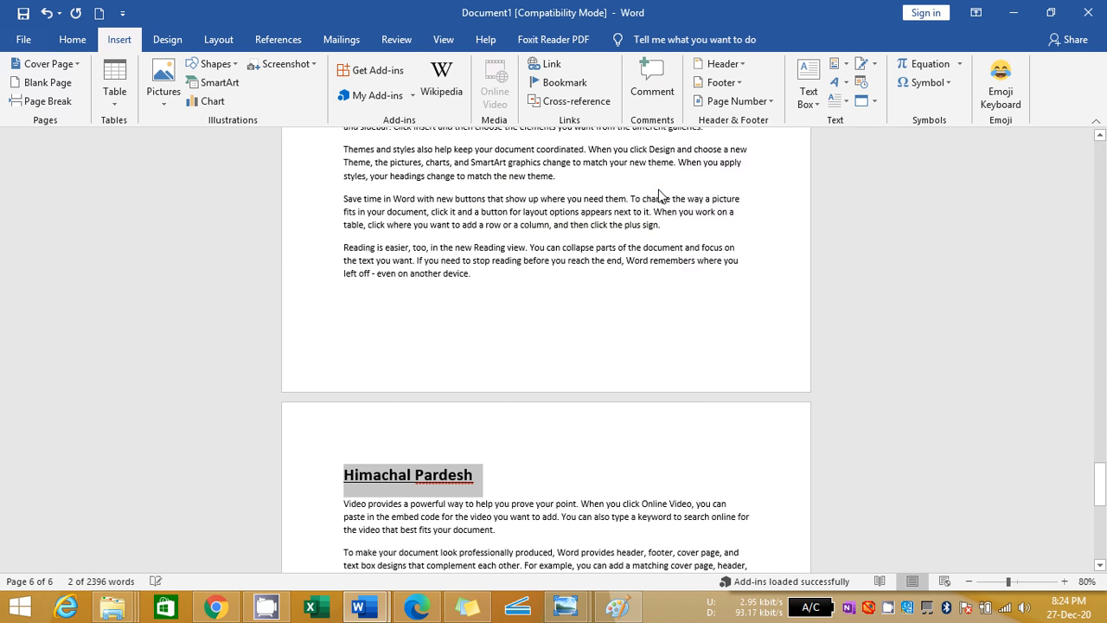
Return to the blank first page and jump from there to the UP bookmark
{"action": "key", "text": "Up"}
{"action": "key", "text": "Up"}
{"action": "key", "text": "Up"}
{"action": "key", "text": "Up"}
{"action": "key", "text": "Up"}
{"action": "key", "text": "Up"}
{"action": "key", "text": "Up"}
{"action": "key", "text": "Up"}
{"action": "key", "text": "Up"}
{"action": "key", "text": "Up"}
{"action": "key", "text": "Up"}
{"action": "key", "text": "Up"}
{"action": "key", "text": "Up"}
{"action": "key", "text": "Up"}
{"action": "key", "text": "Up"}
{"action": "key", "text": "Up"}
{"action": "key", "text": "Up"}
{"action": "key", "text": "Up"}
{"action": "key", "text": "Up"}
{"action": "key", "text": "Up"}
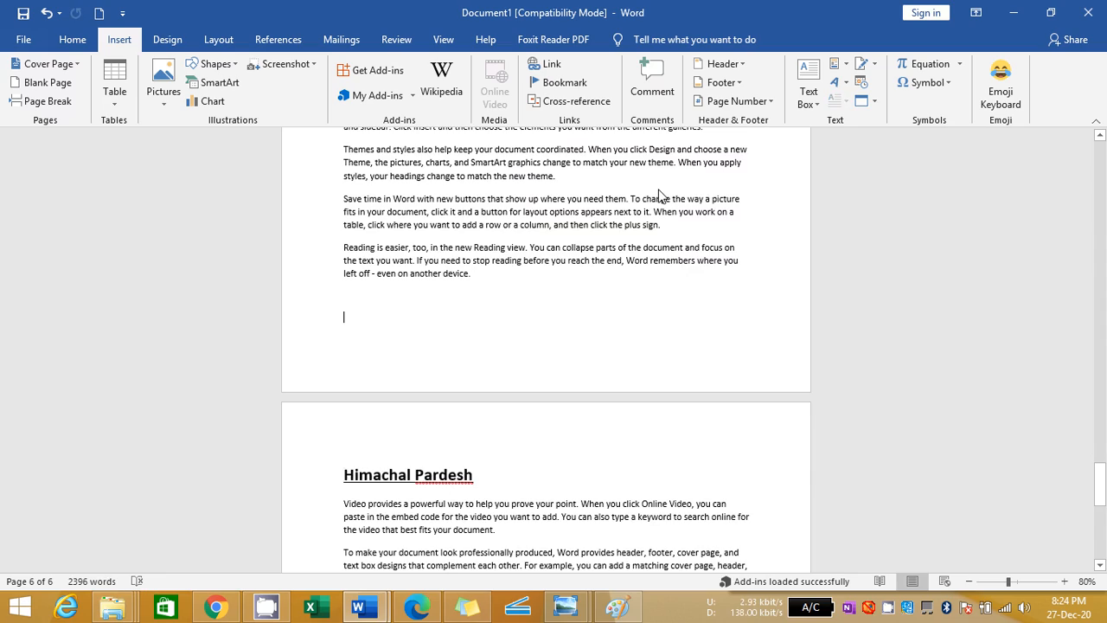
{"action": "key", "text": "Up"}
{"action": "key", "text": "Up"}
{"action": "key", "text": "Up"}
{"action": "key", "text": "Up"}
{"action": "key", "text": "Up"}
{"action": "key", "text": "Up"}
{"action": "key", "text": "Up"}
{"action": "key", "text": "Up"}
{"action": "key", "text": "Up"}
{"action": "key", "text": "Up"}
{"action": "key", "text": "Up"}
{"action": "key", "text": "Up"}
{"action": "key", "text": "Up"}
{"action": "key", "text": "Up"}
{"action": "key", "text": "Up"}
{"action": "key", "text": "Up"}
{"action": "key", "text": "Up"}
{"action": "key", "text": "Up"}
{"action": "key", "text": "Up"}
{"action": "key", "text": "Up"}
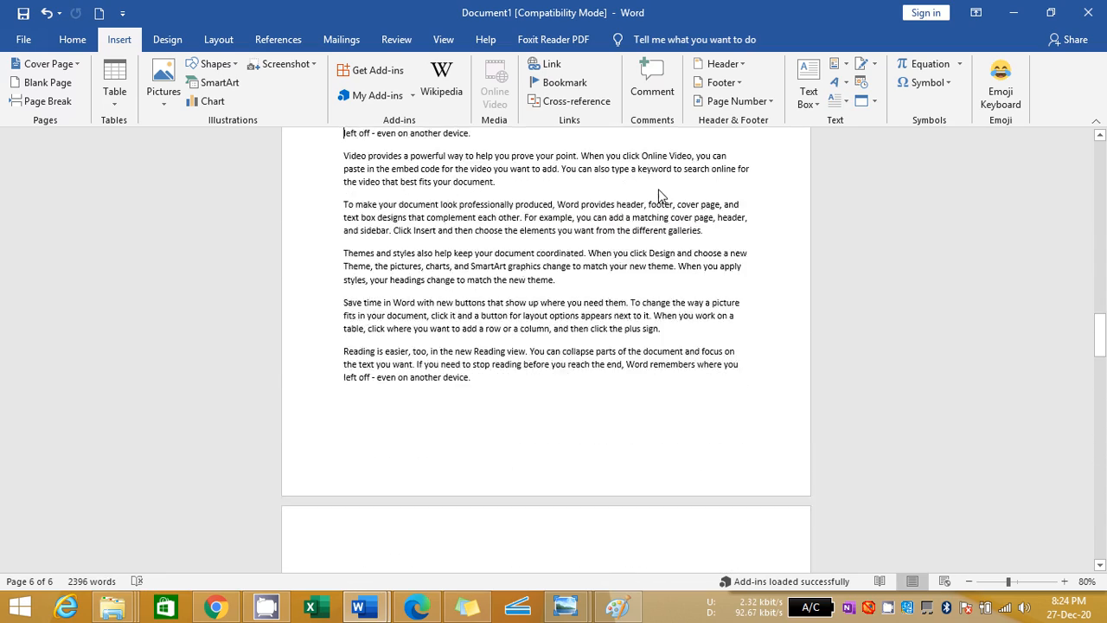
{"action": "key", "text": "Up"}
{"action": "key", "text": "Up"}
{"action": "key", "text": "Up"}
{"action": "key", "text": "Up"}
{"action": "key", "text": "Up"}
{"action": "key", "text": "Up"}
{"action": "key", "text": "Up"}
{"action": "key", "text": "Up"}
{"action": "key", "text": "Up"}
{"action": "key", "text": "Up"}
{"action": "key", "text": "Up"}
{"action": "key", "text": "Up"}
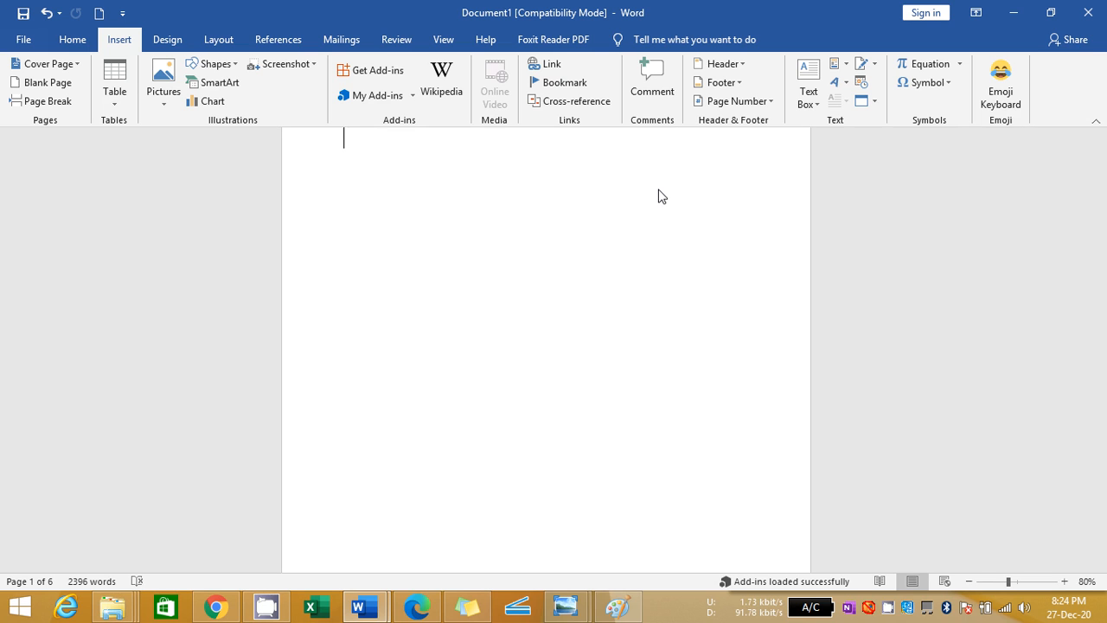
{"action": "left_click", "coordinate": [564, 83]}
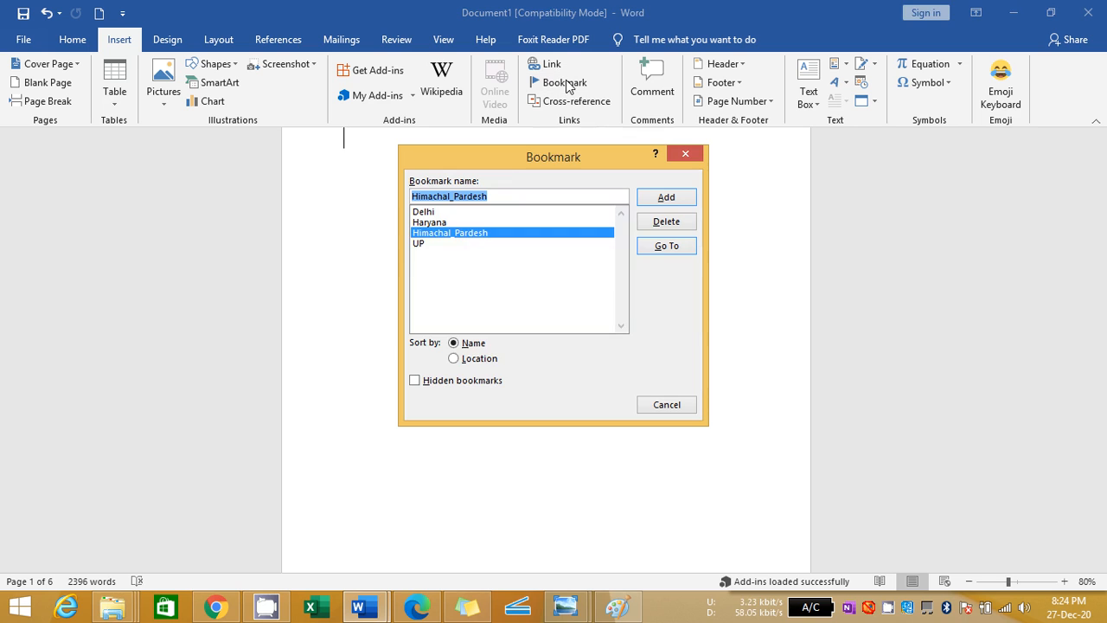
{"action": "left_click", "coordinate": [418, 245]}
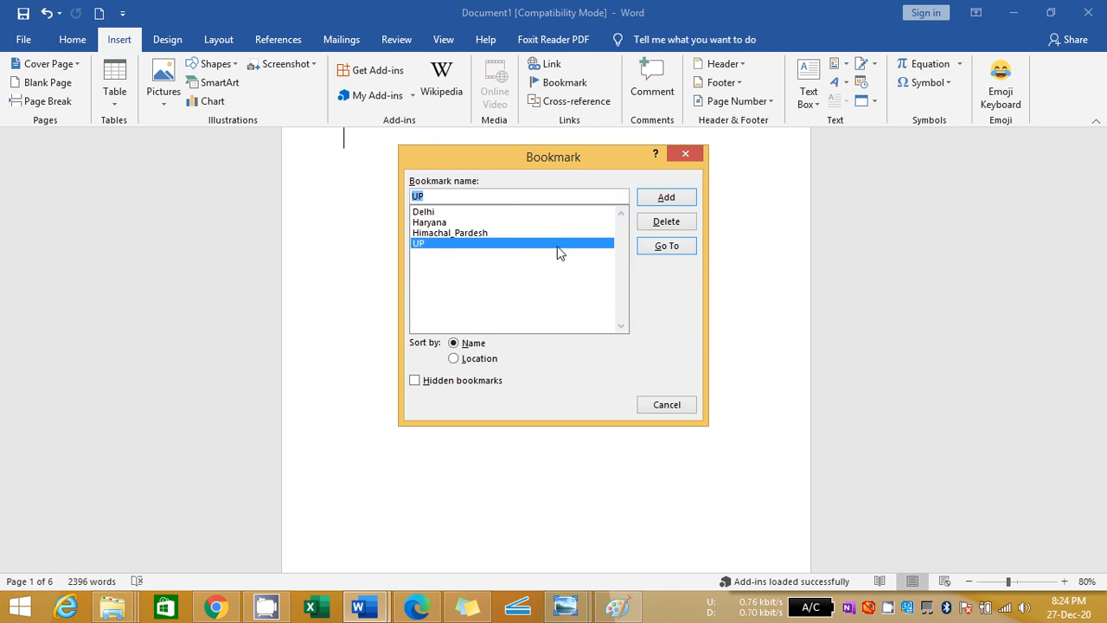
{"action": "left_click", "coordinate": [671, 247]}
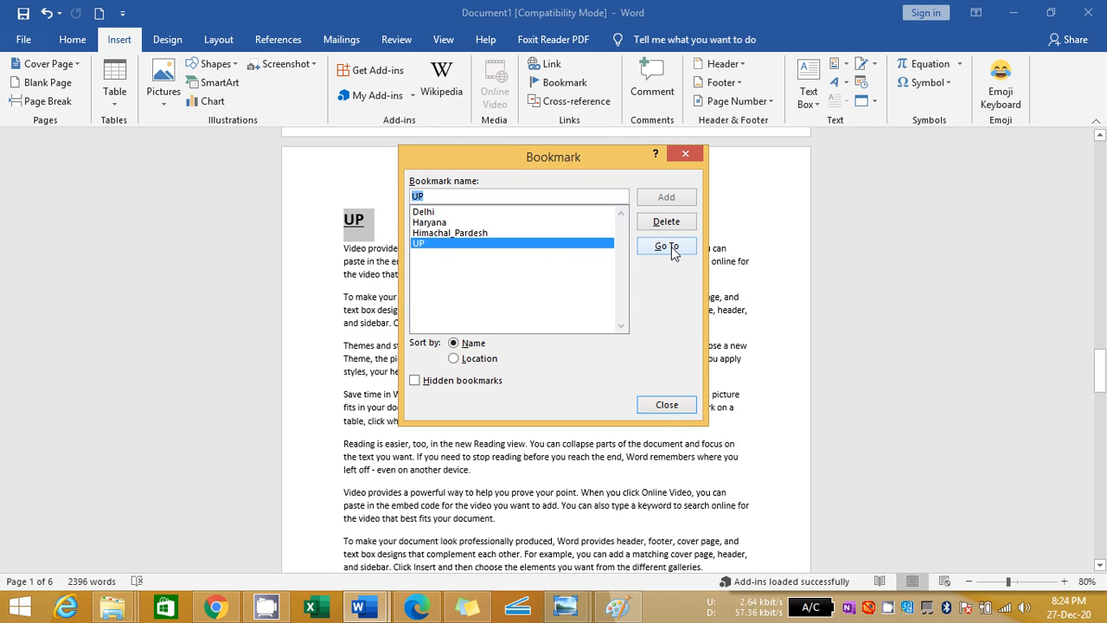
Leave the UP bookmark and jump to the Himachal_Pardesh bookmark
{"action": "left_click", "coordinate": [684, 405]}
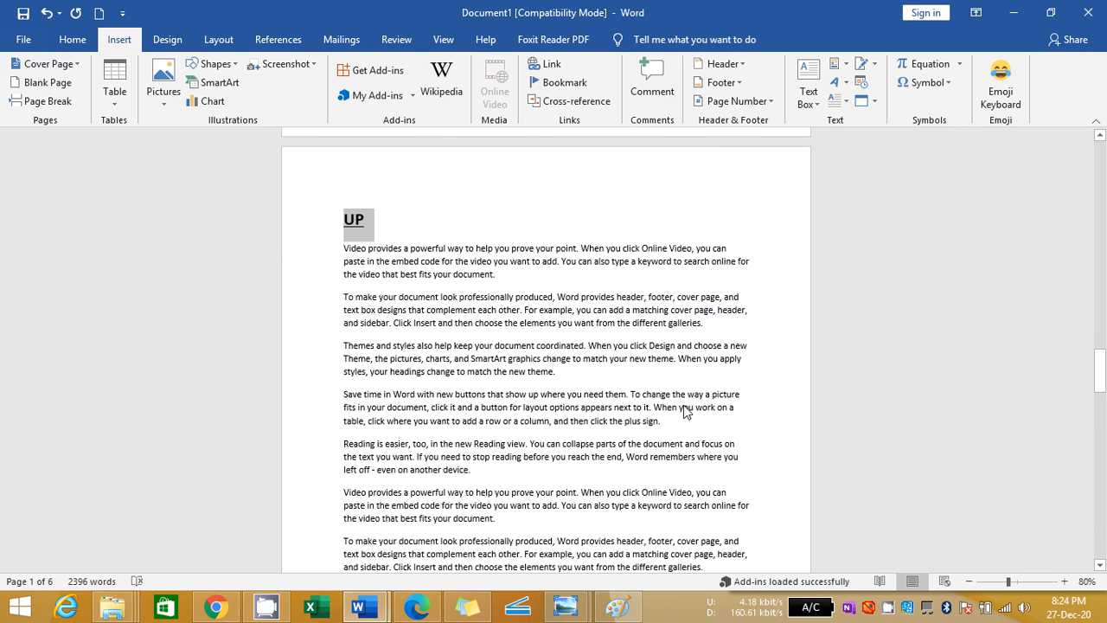
{"action": "left_click", "coordinate": [393, 239]}
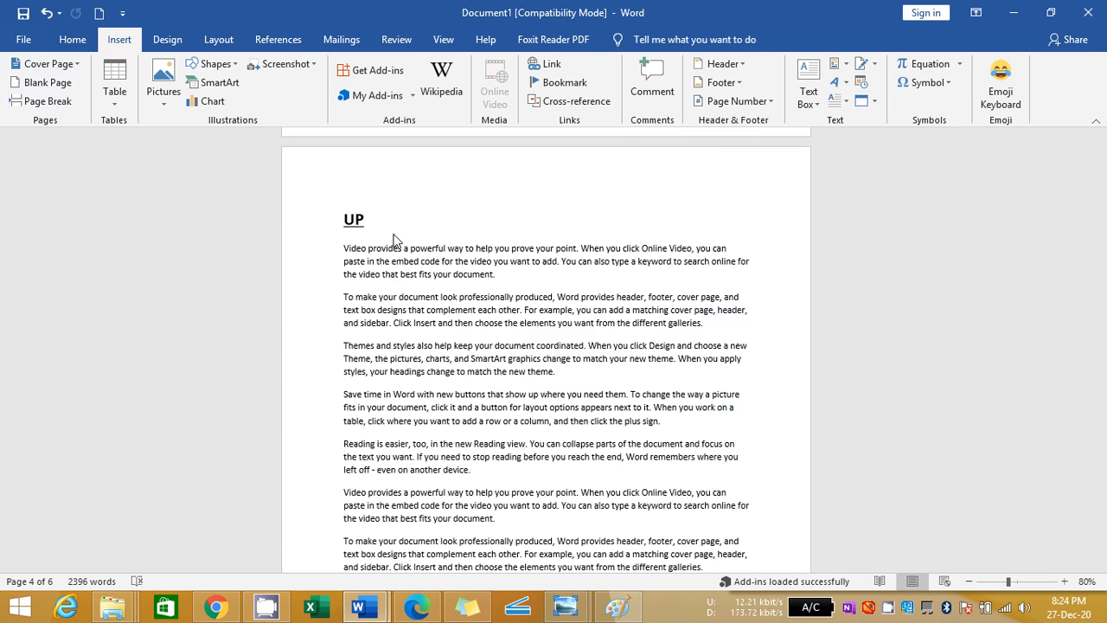
{"action": "left_click", "coordinate": [557, 85]}
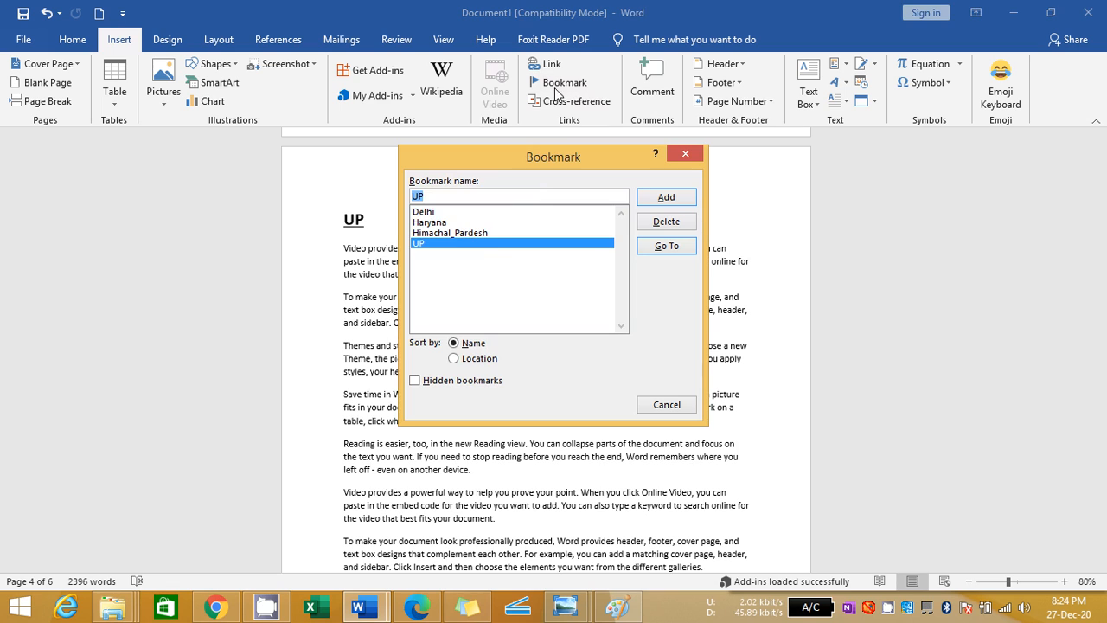
{"action": "left_click", "coordinate": [473, 233]}
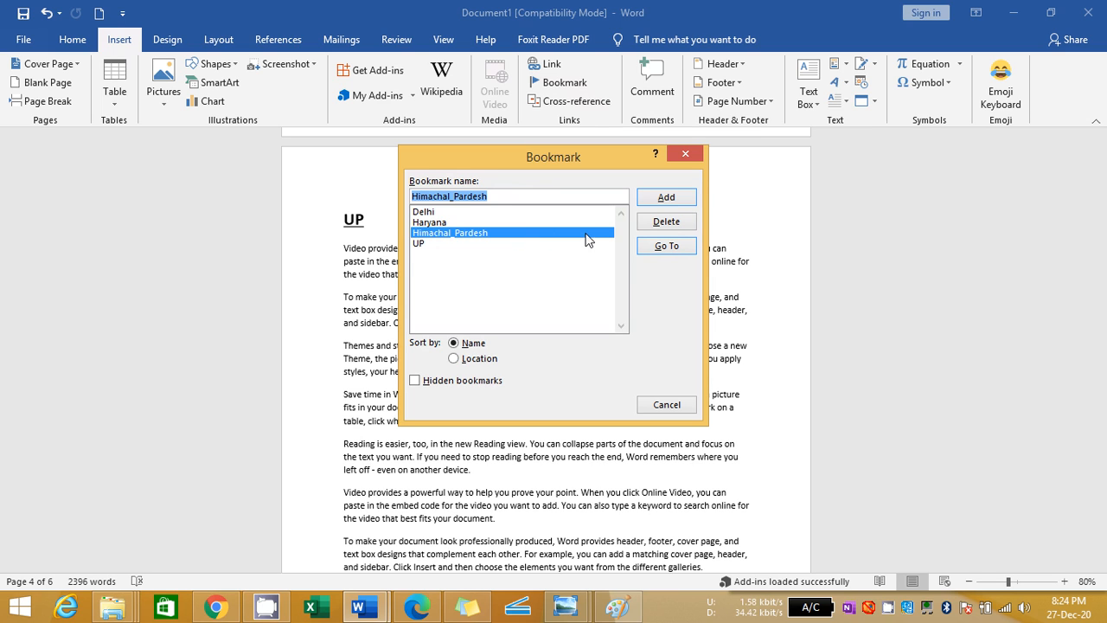
{"action": "left_click", "coordinate": [666, 251]}
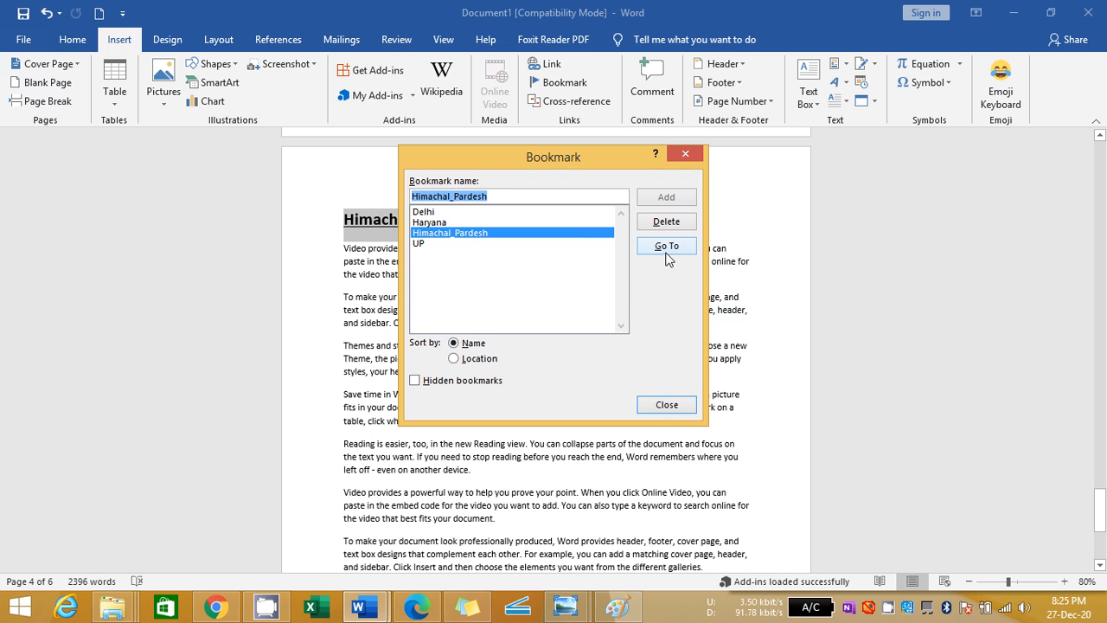
{"action": "left_click", "coordinate": [673, 404]}
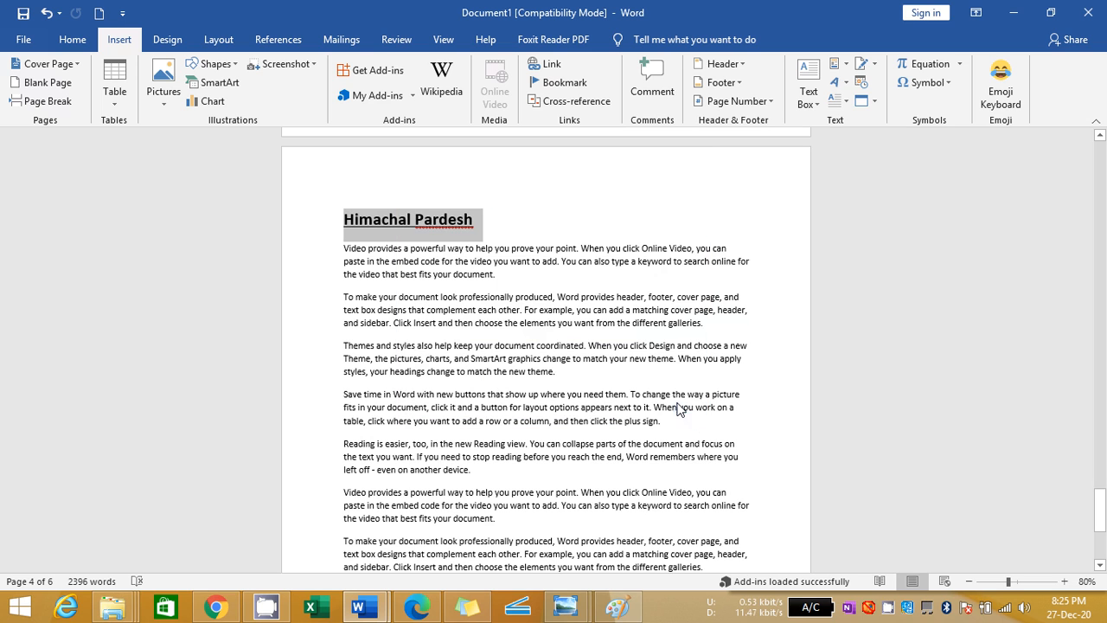
{"action": "left_click", "coordinate": [461, 294]}
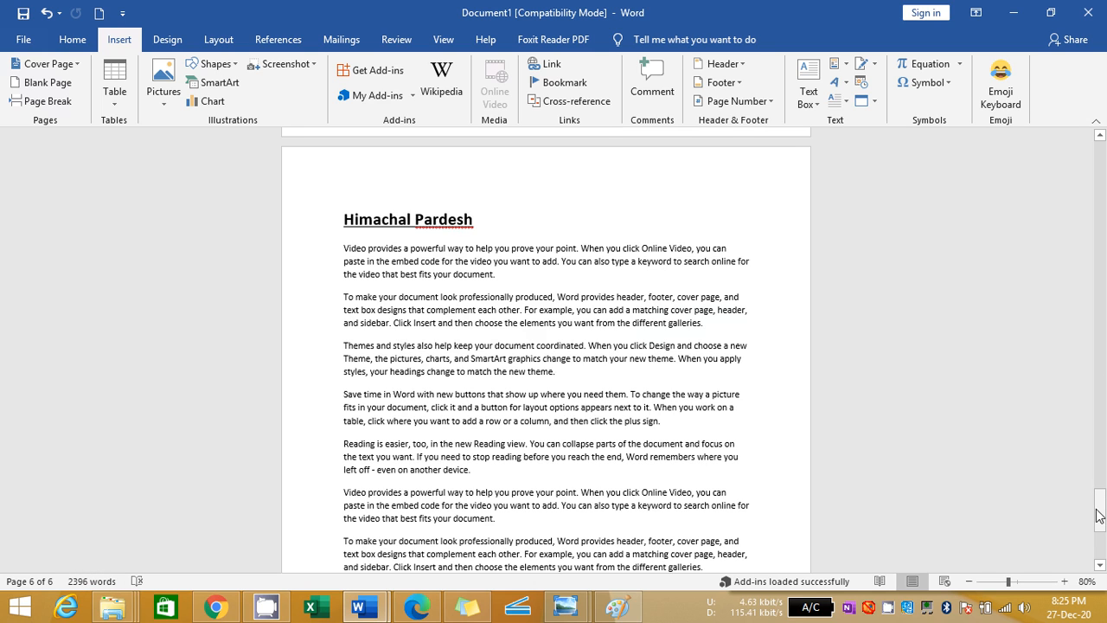
Insert a hyperlinked cross-reference to the Himachal_Pardesh bookmark text on the blank first page
{"action": "left_click_drag", "start_coordinate": [1099, 515], "coordinate": [1103, 162]}
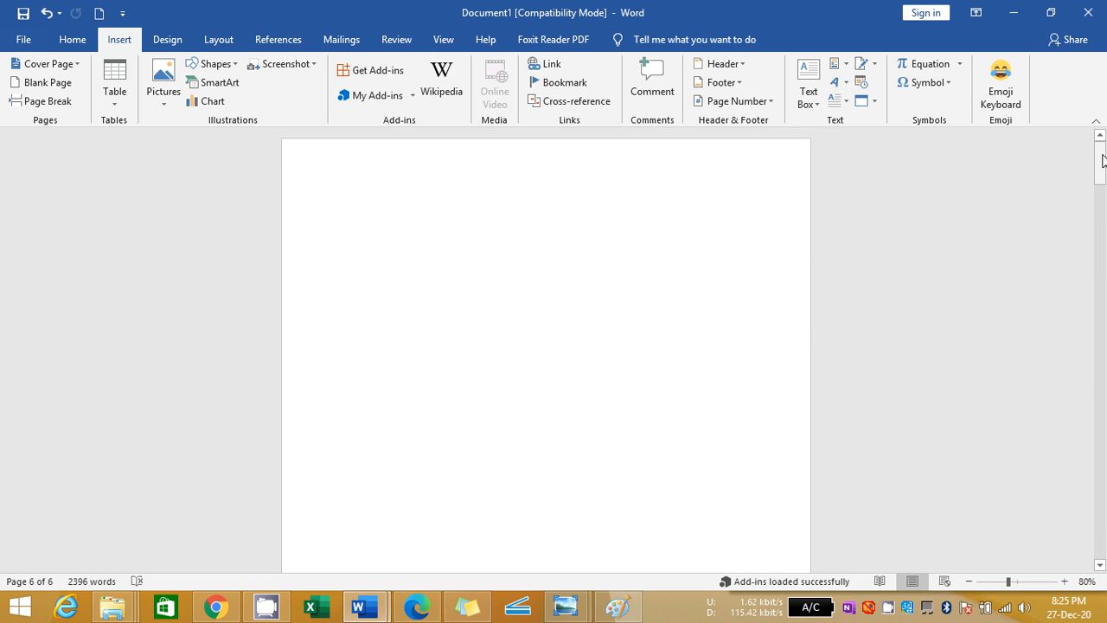
{"action": "left_click", "coordinate": [421, 191]}
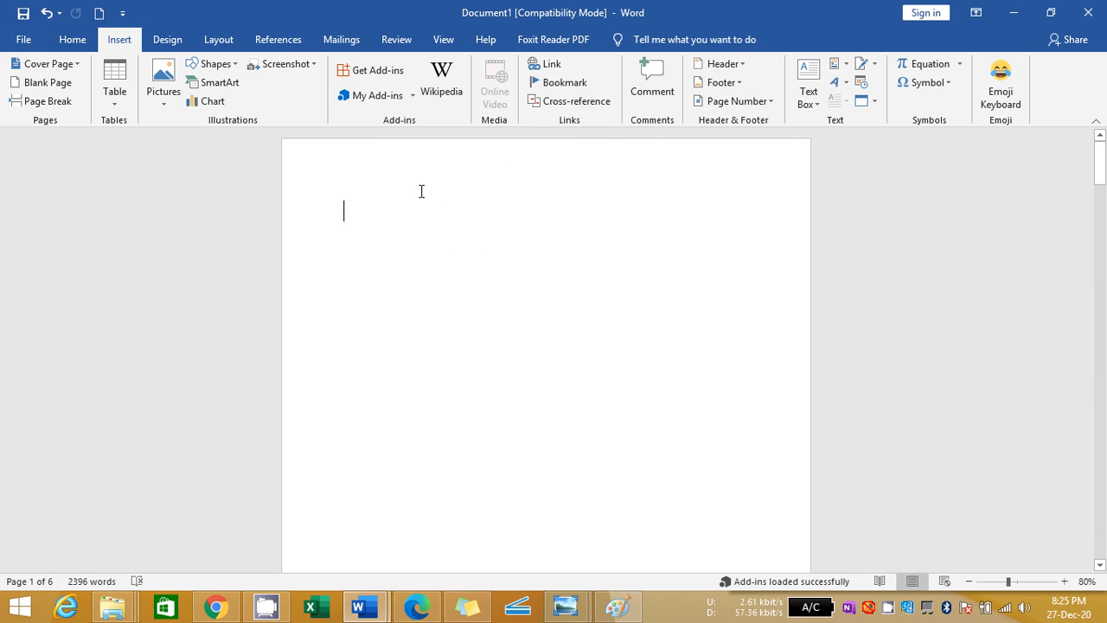
{"action": "left_click", "coordinate": [602, 107]}
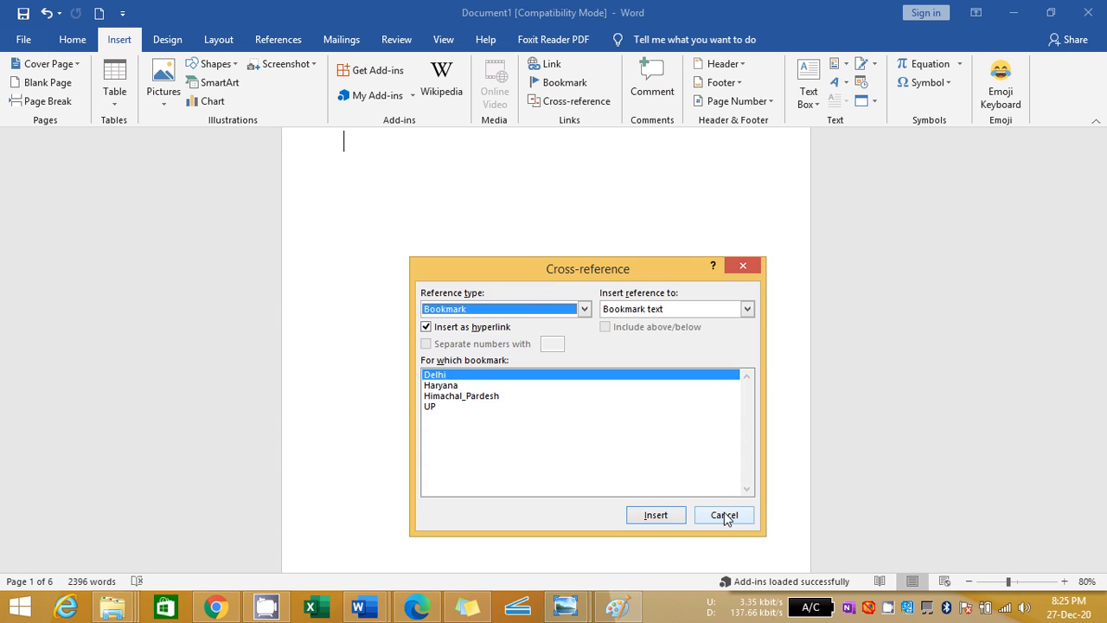
{"action": "left_click", "coordinate": [745, 518]}
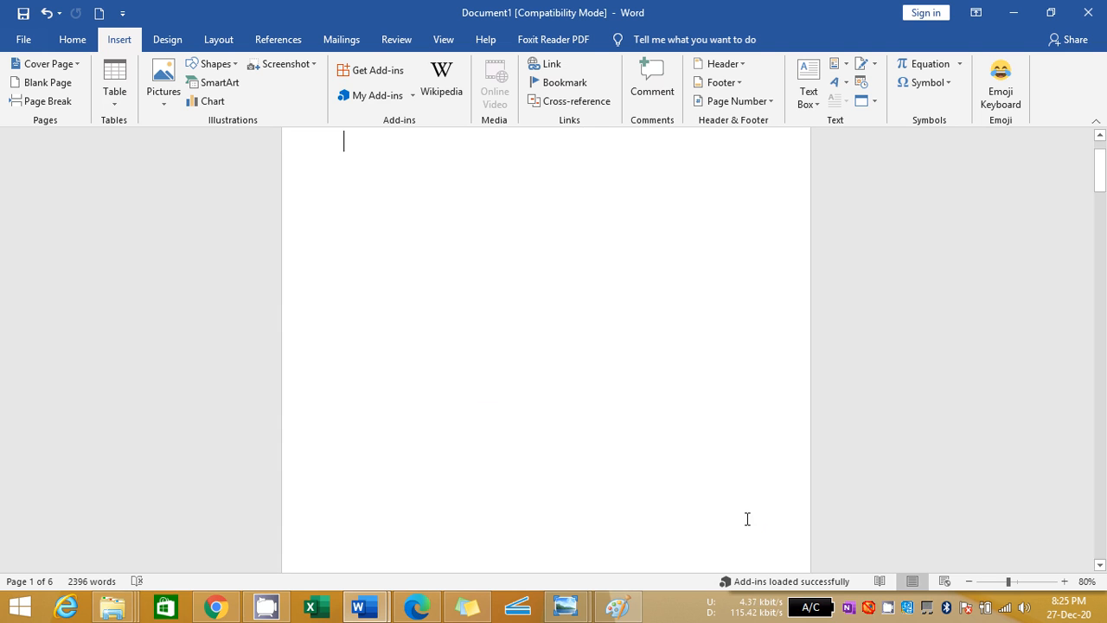
{"action": "left_click", "coordinate": [574, 105]}
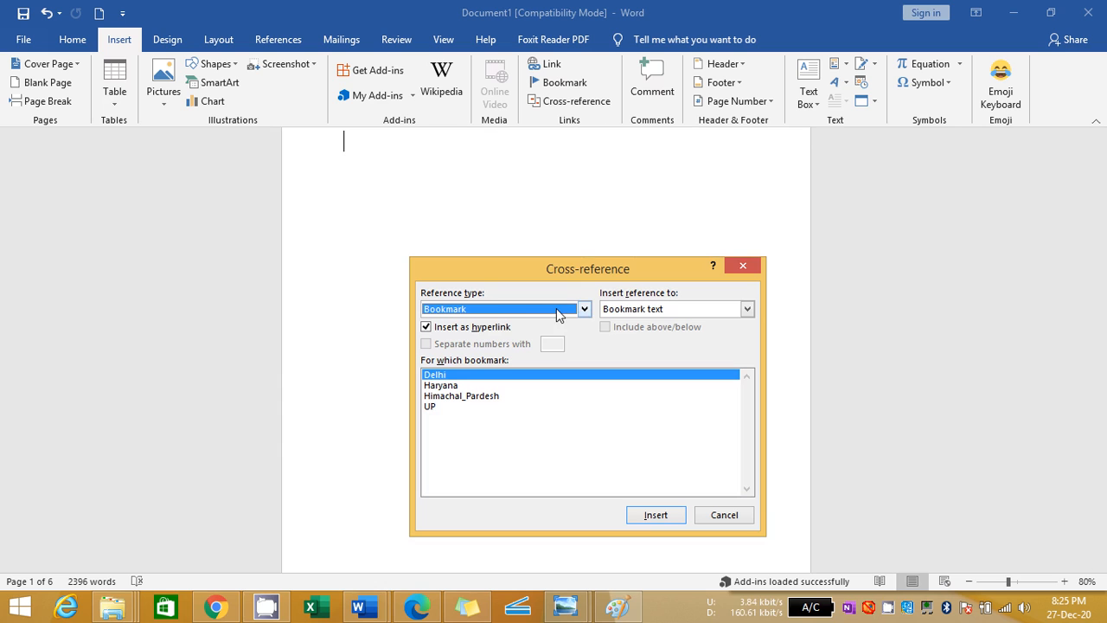
{"action": "left_click", "coordinate": [589, 309]}
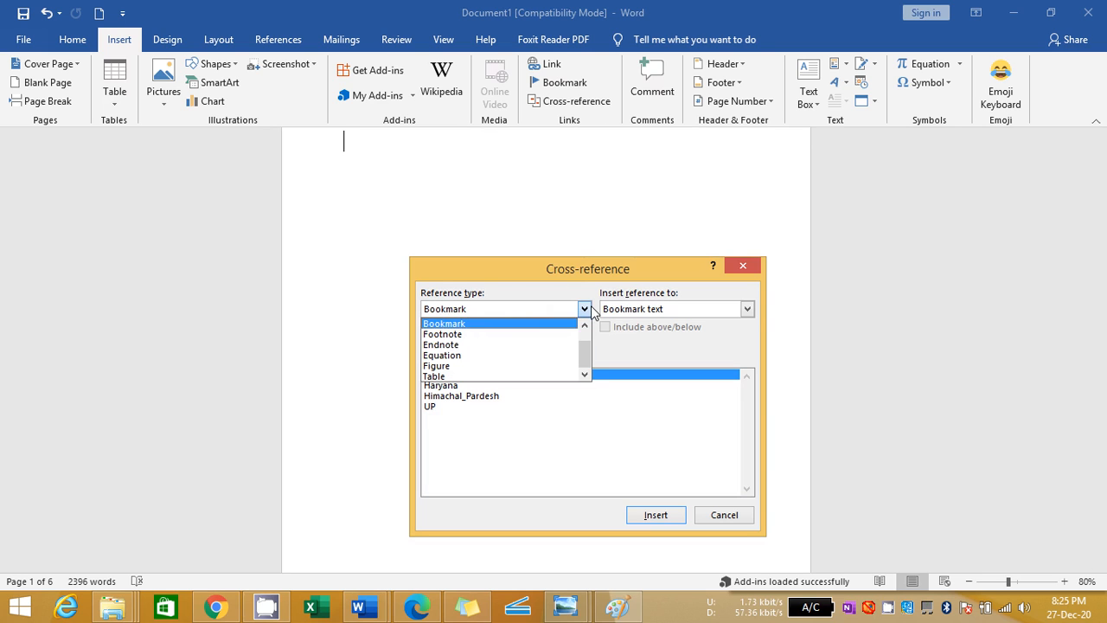
{"action": "left_click", "coordinate": [537, 325]}
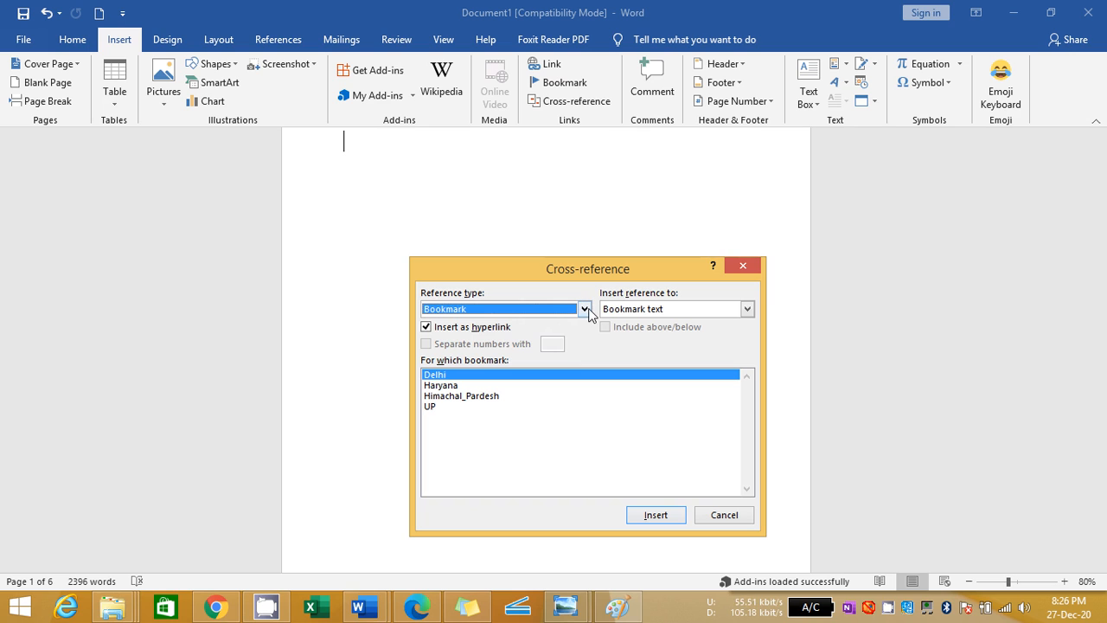
{"action": "left_click", "coordinate": [465, 398]}
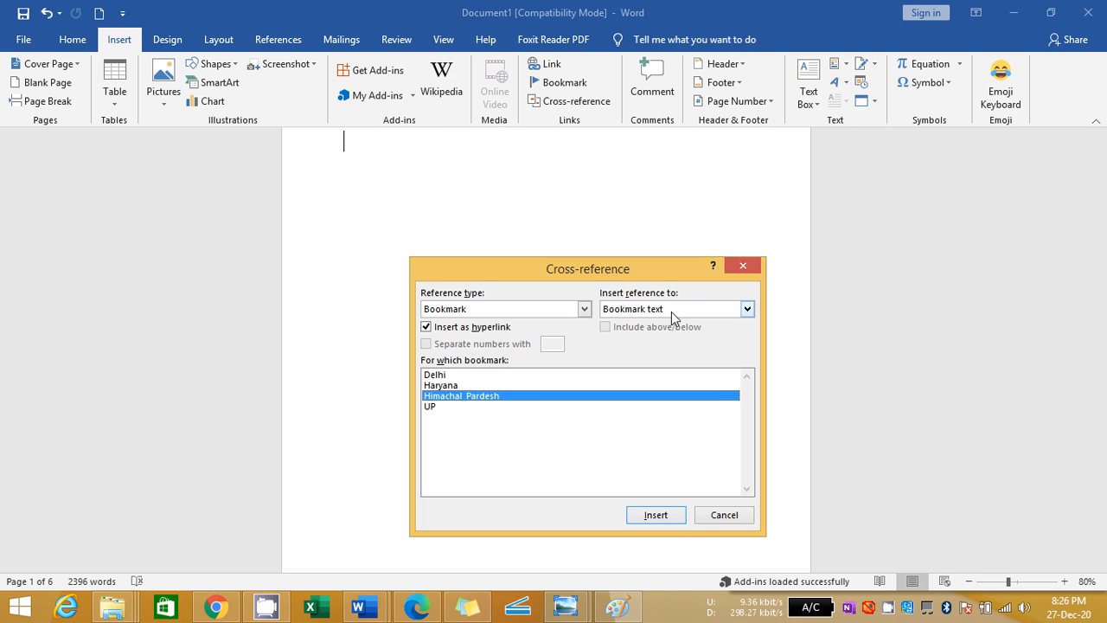
{"action": "left_click", "coordinate": [655, 515]}
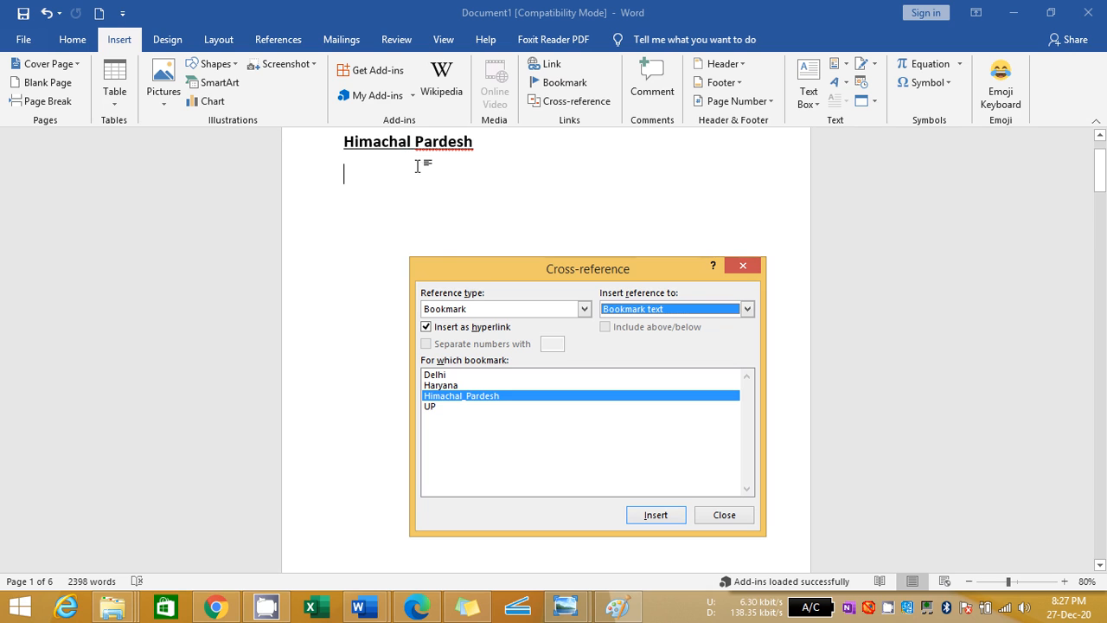
Insert hyperlinked cross-references to the Delhi, UP and Haryana bookmark texts, in that order, below the Himachal Pardesh one
{"action": "left_click", "coordinate": [448, 374]}
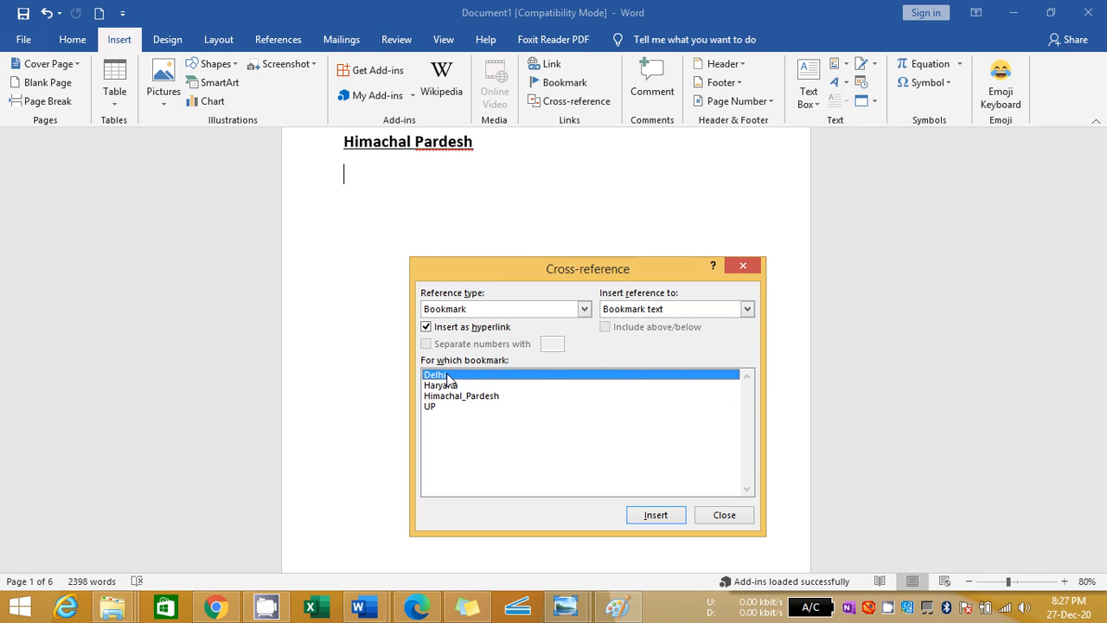
{"action": "left_click", "coordinate": [665, 521]}
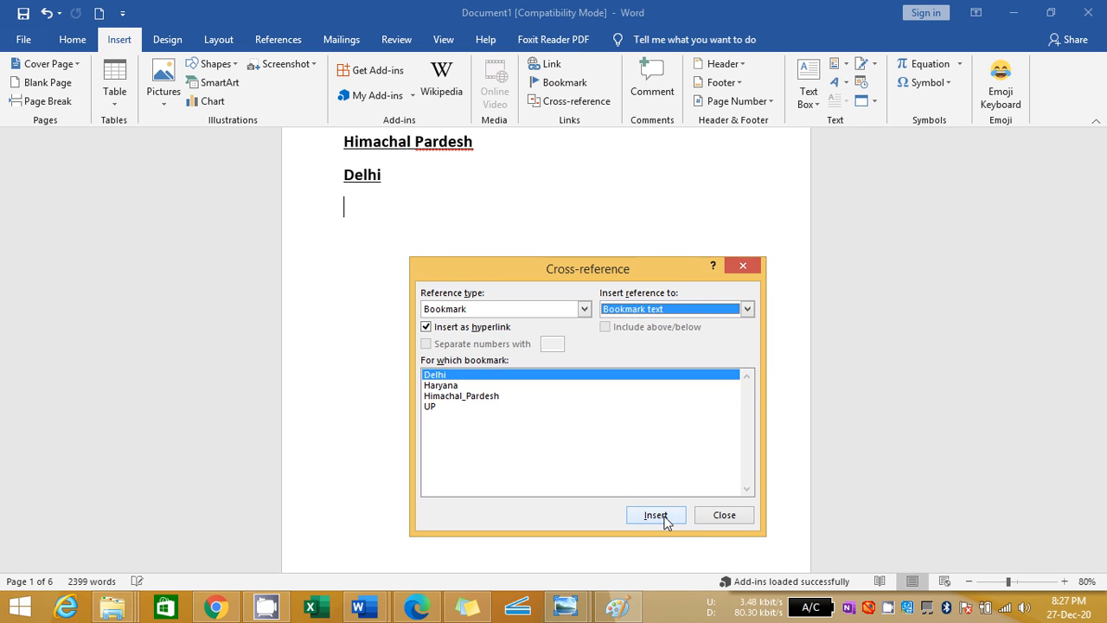
{"action": "left_click", "coordinate": [430, 397]}
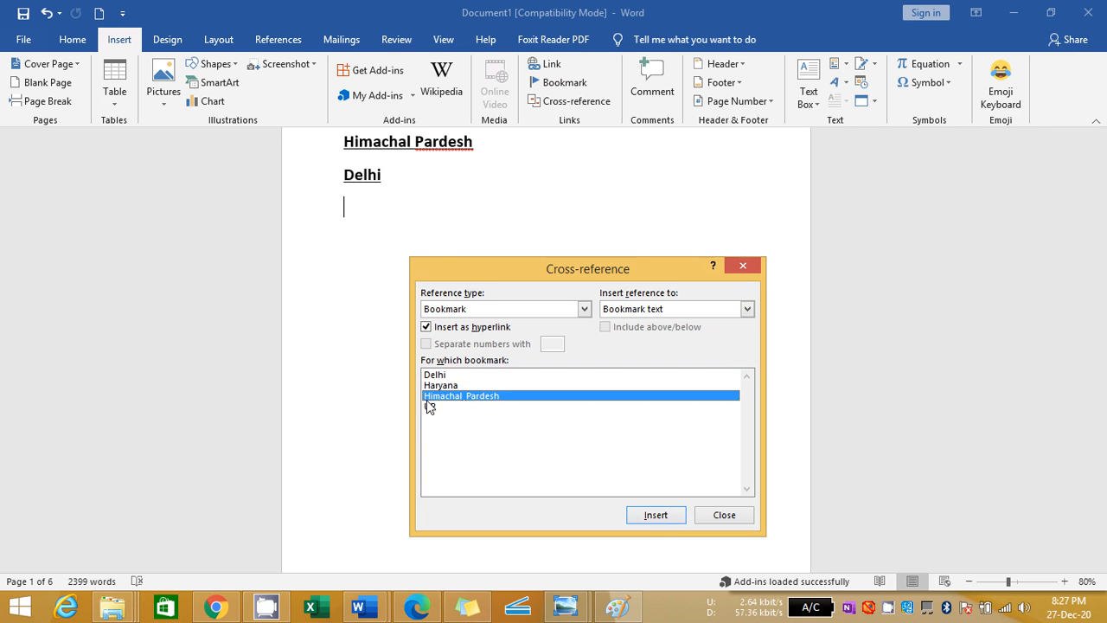
{"action": "left_click", "coordinate": [426, 403]}
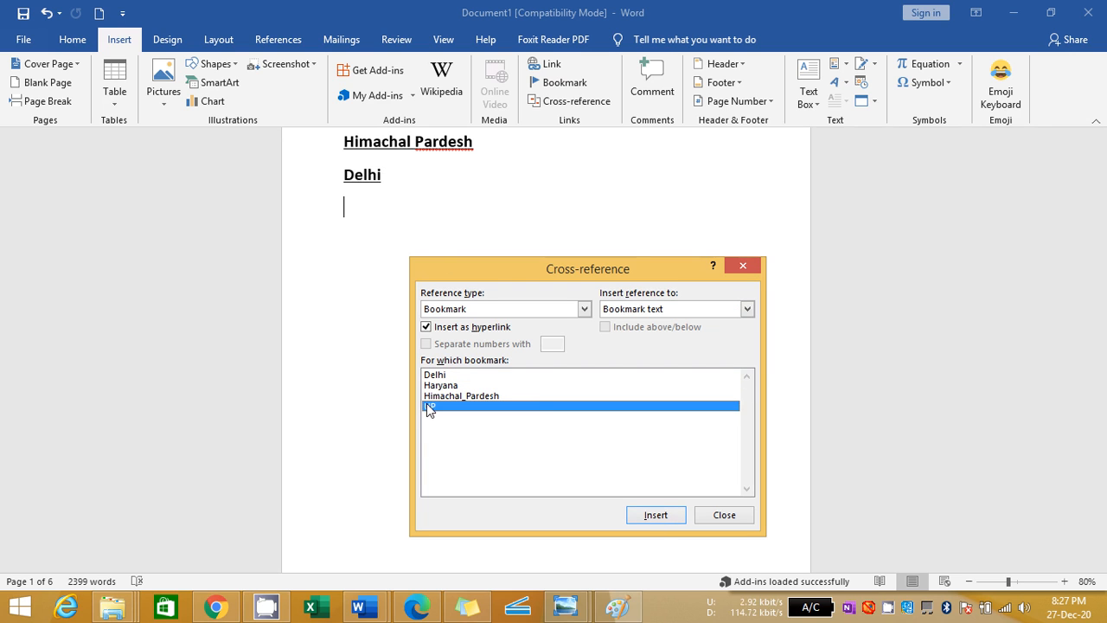
{"action": "left_click", "coordinate": [657, 514]}
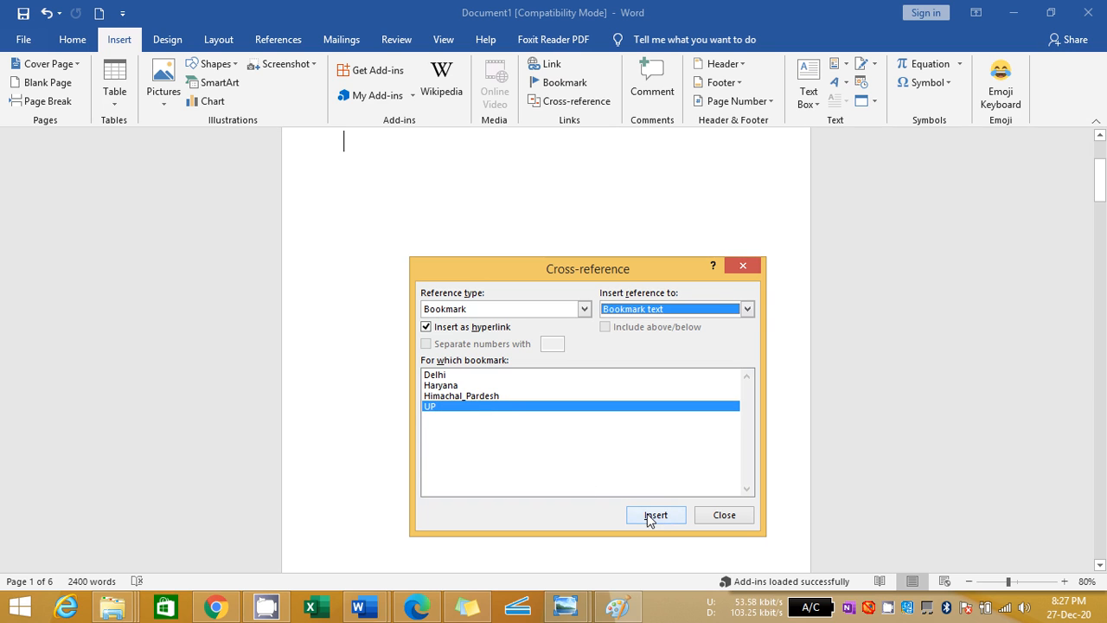
{"action": "left_click", "coordinate": [443, 386]}
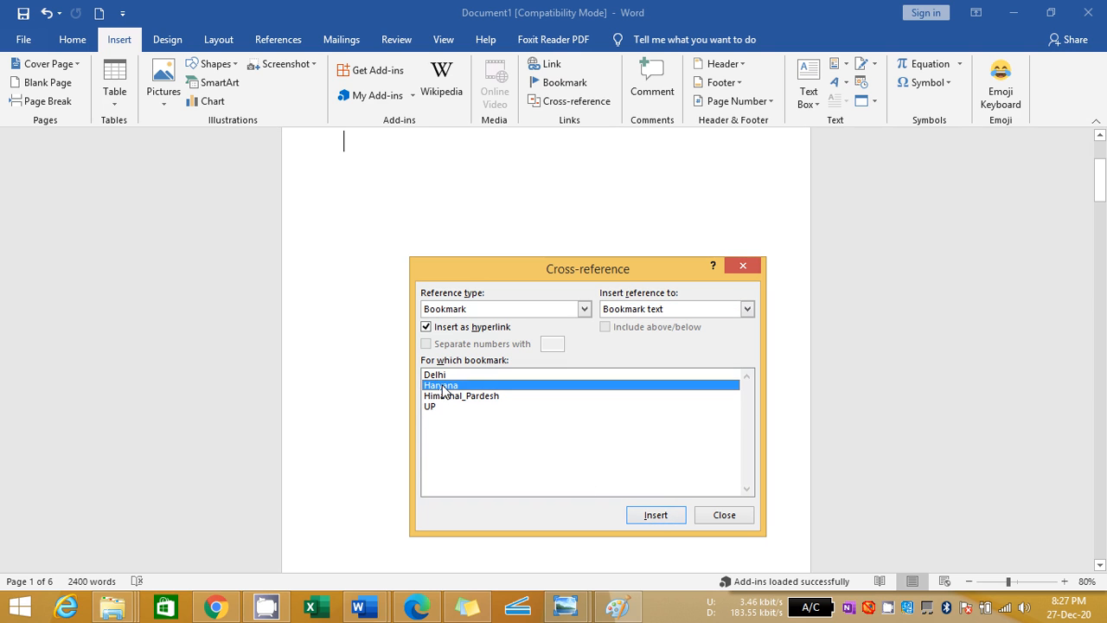
{"action": "left_click", "coordinate": [662, 516]}
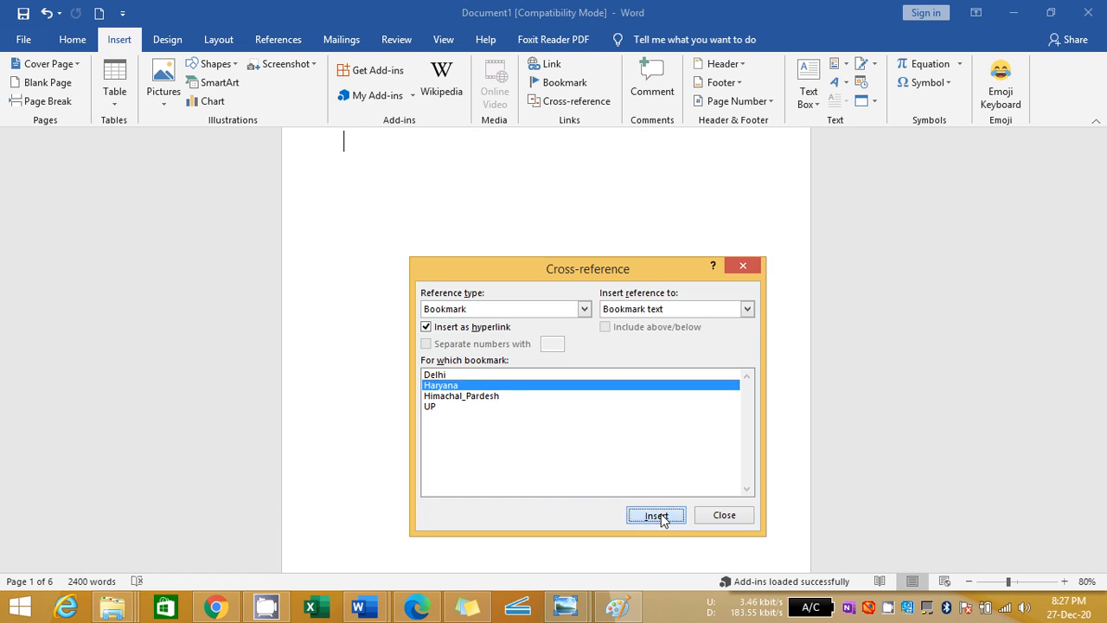
{"action": "left_click", "coordinate": [723, 515]}
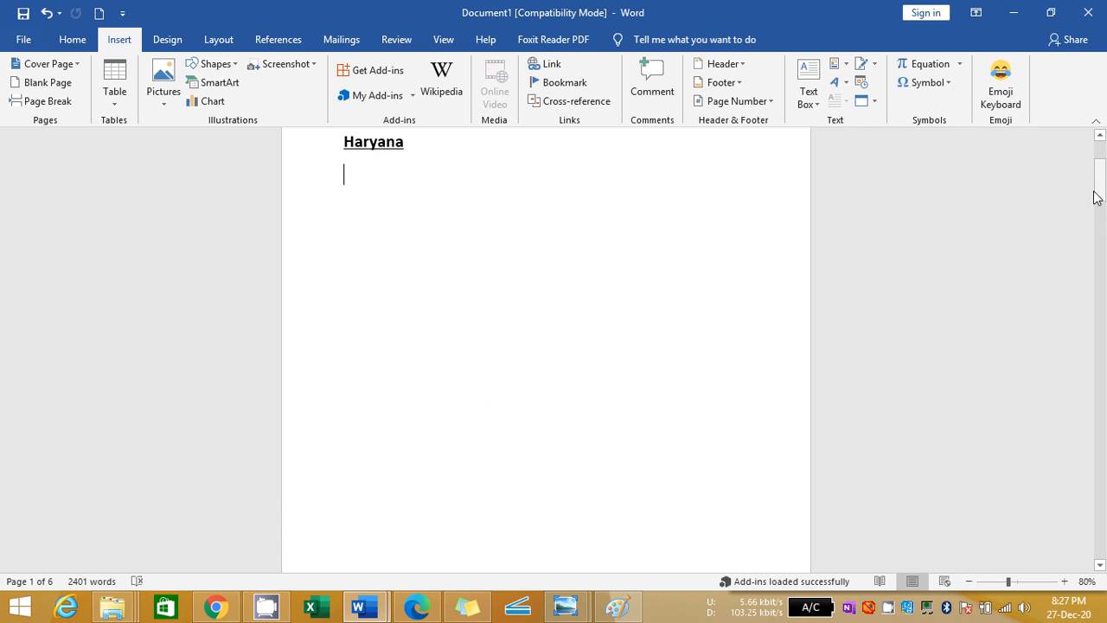
Follow the Himachal Pardesh cross-reference on the first page, then return there and follow the UP cross-reference
{"action": "left_click_drag", "start_coordinate": [1099, 176], "coordinate": [1103, 142]}
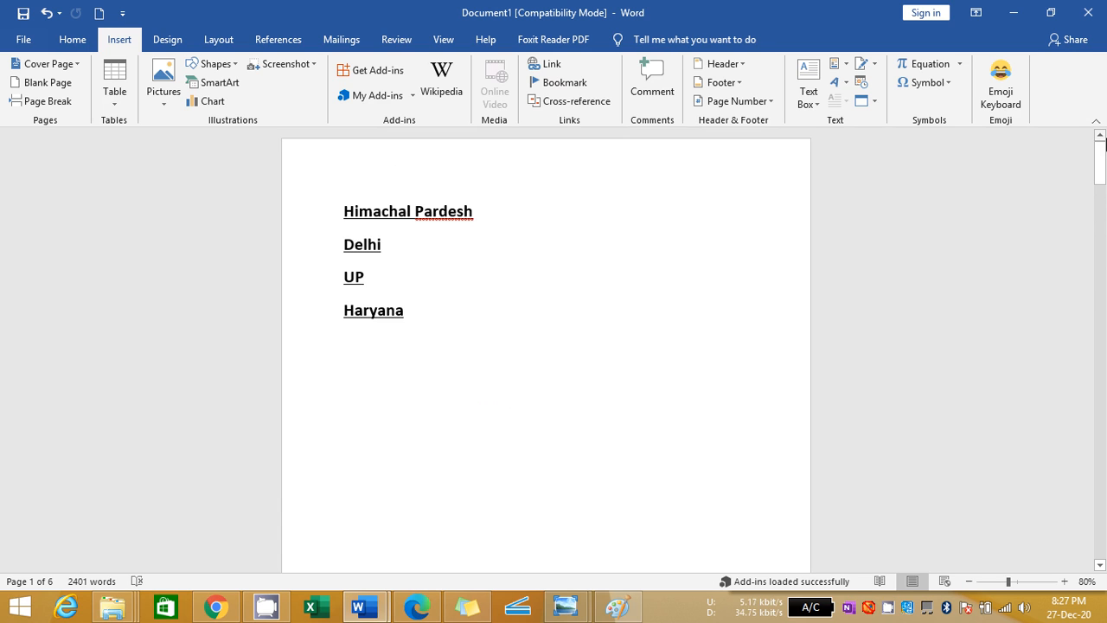
{"action": "double_click", "coordinate": [428, 285]}
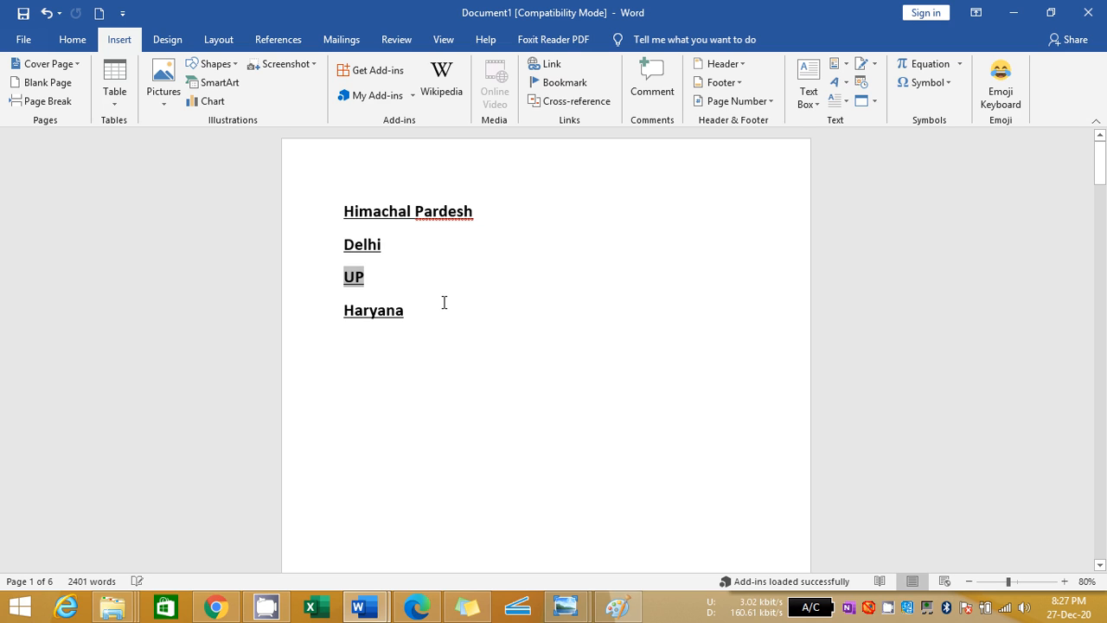
{"action": "double_click", "coordinate": [443, 303]}
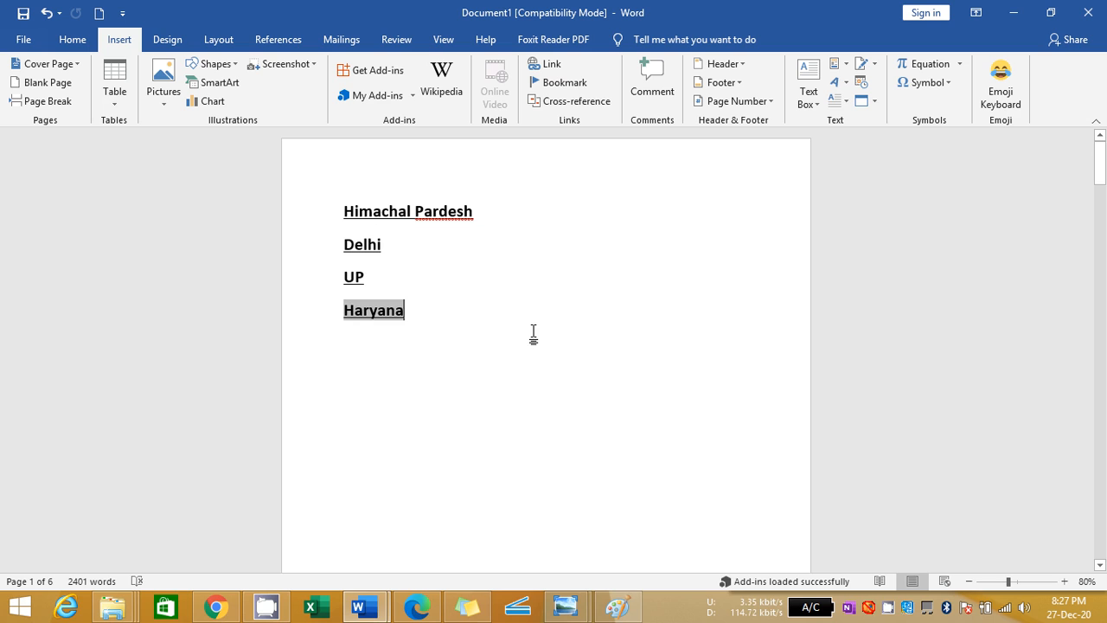
{"action": "double_click", "coordinate": [395, 279]}
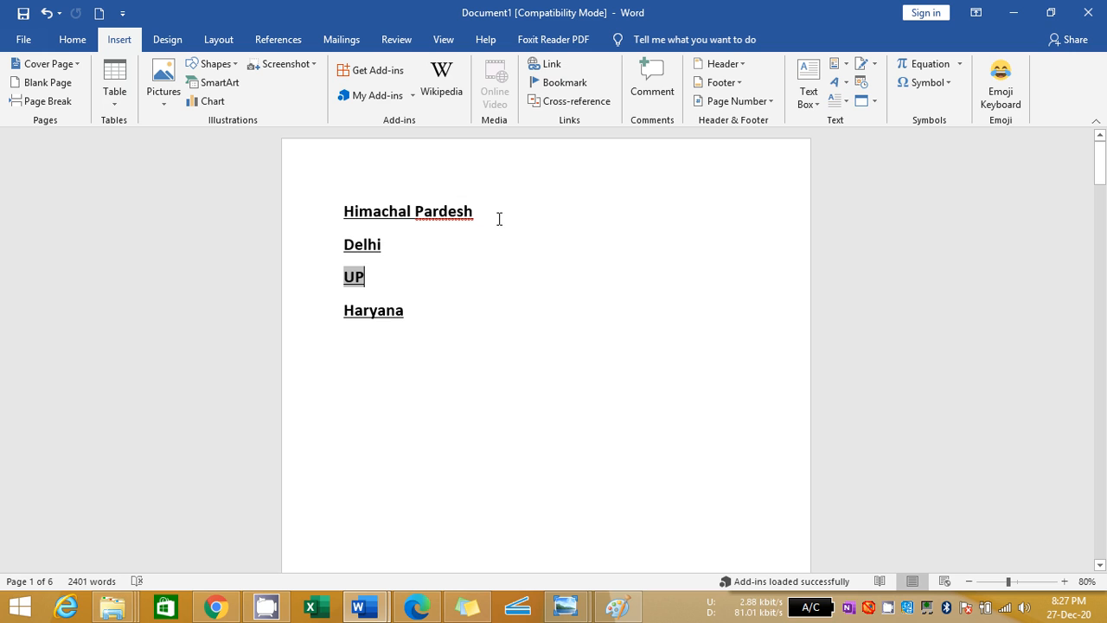
{"action": "left_click", "coordinate": [387, 216], "text": "ctrl"}
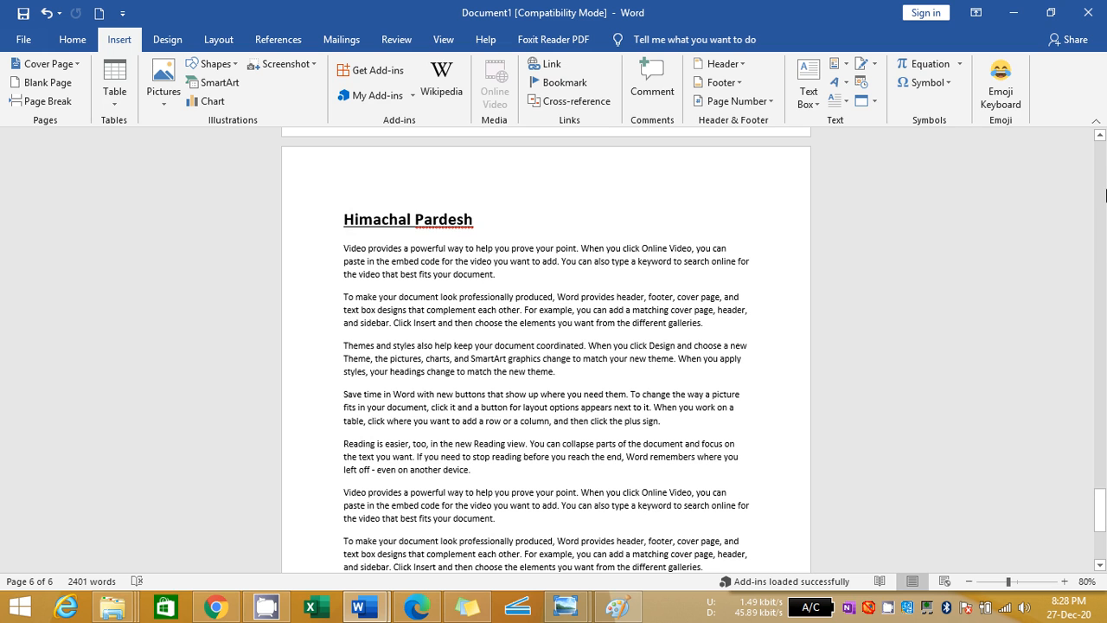
{"action": "left_click_drag", "start_coordinate": [1100, 511], "coordinate": [1092, 121]}
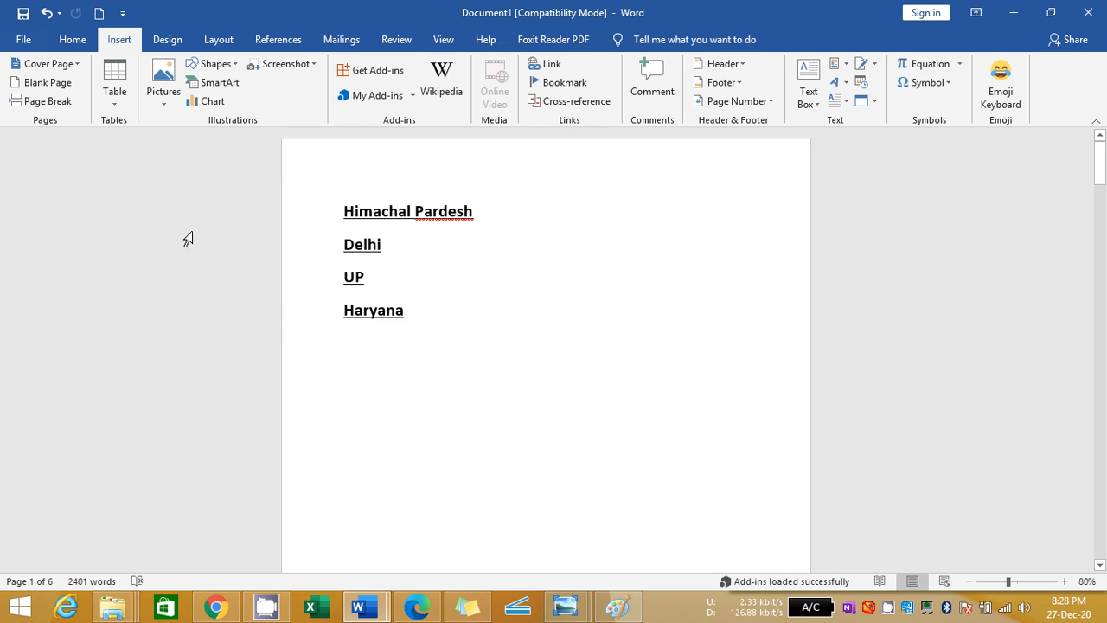
{"action": "left_click", "coordinate": [355, 282], "text": "ctrl"}
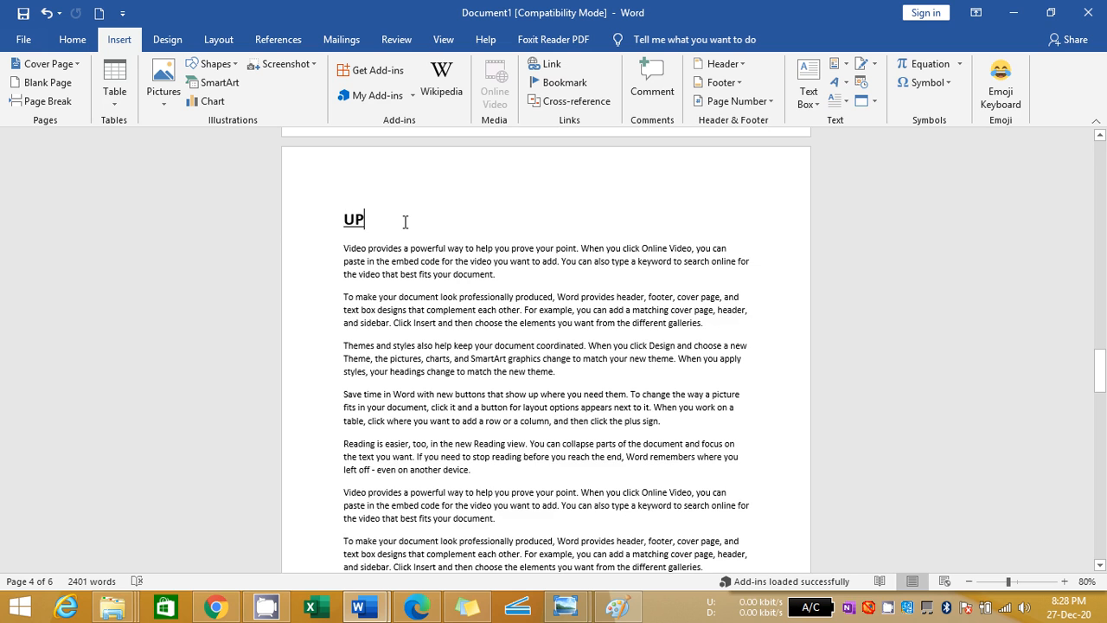
Insert a hyperlinked cross-reference to the Haryana bookmark text on a new line below the UP heading
{"action": "key", "text": "Return"}
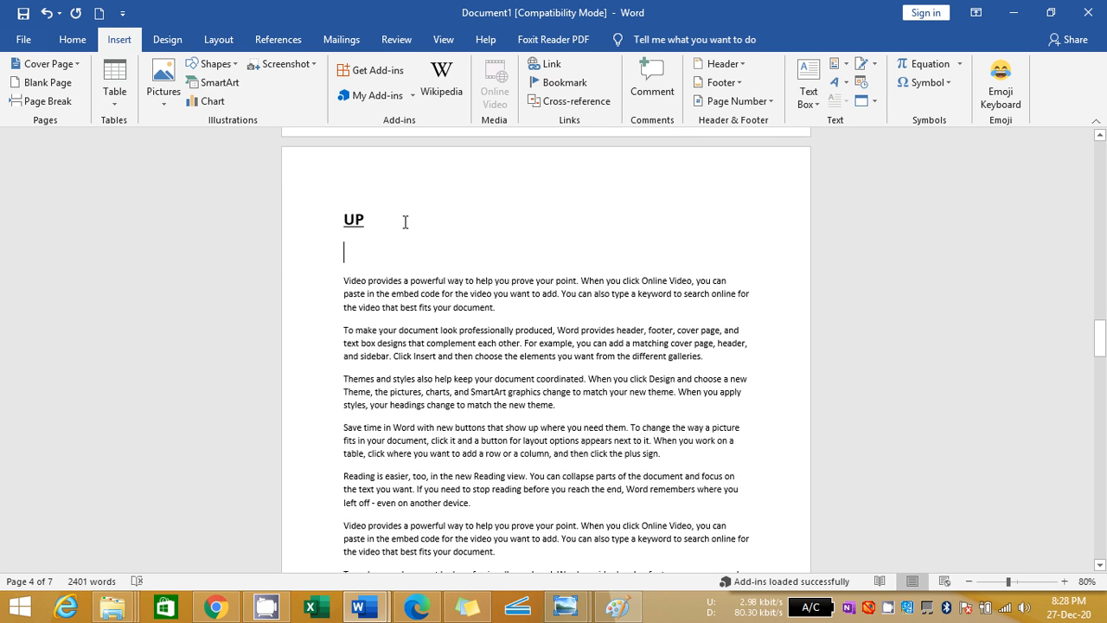
{"action": "left_click", "coordinate": [570, 102]}
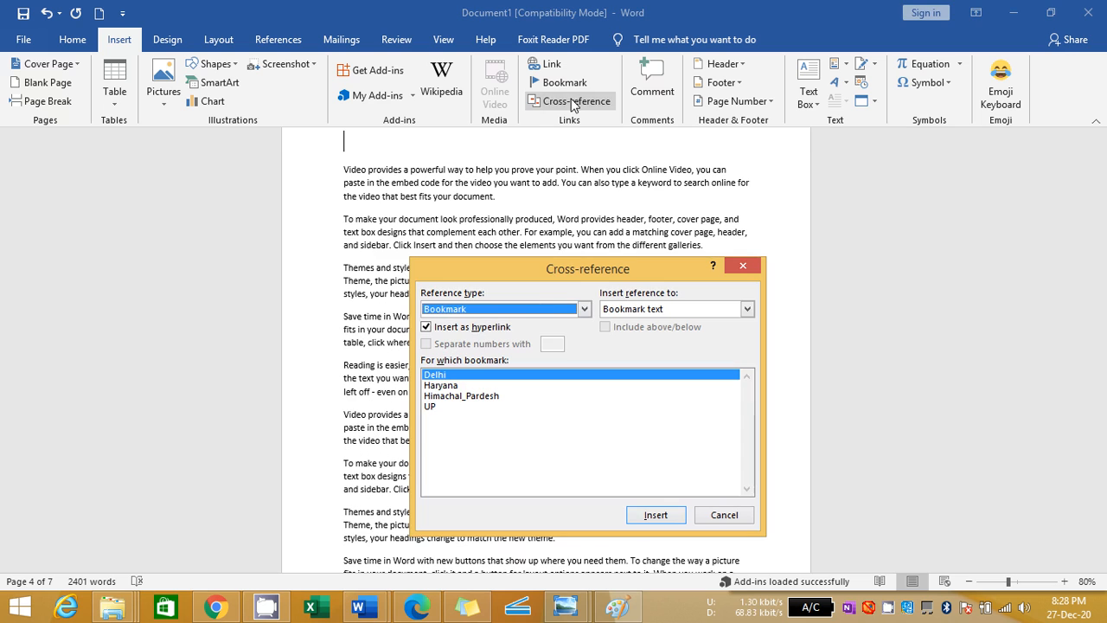
{"action": "left_click", "coordinate": [580, 313]}
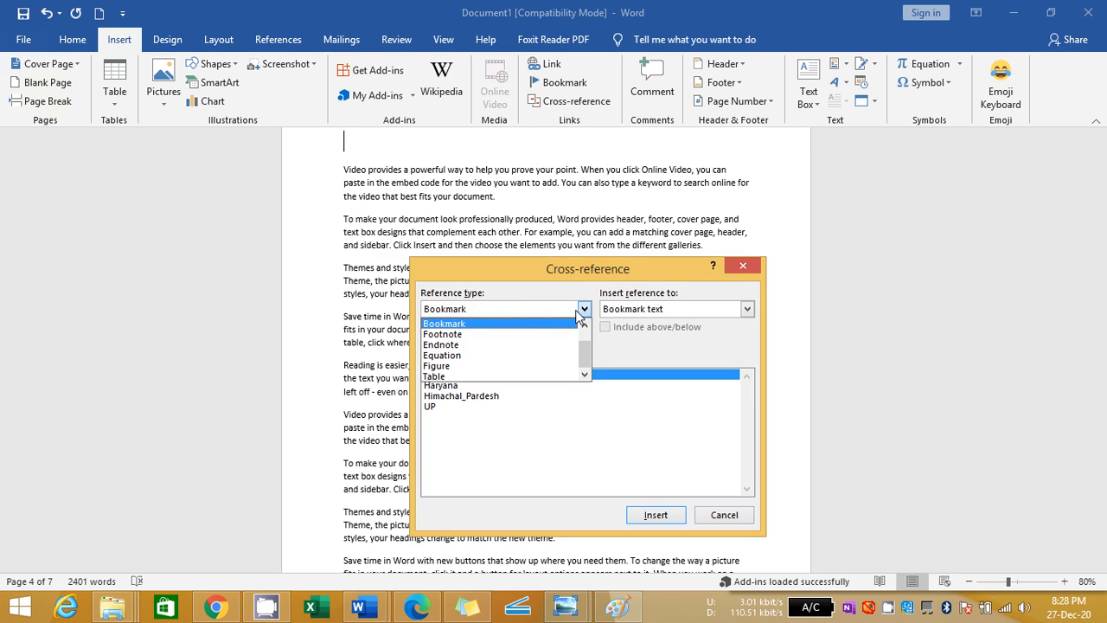
{"action": "left_click", "coordinate": [577, 312]}
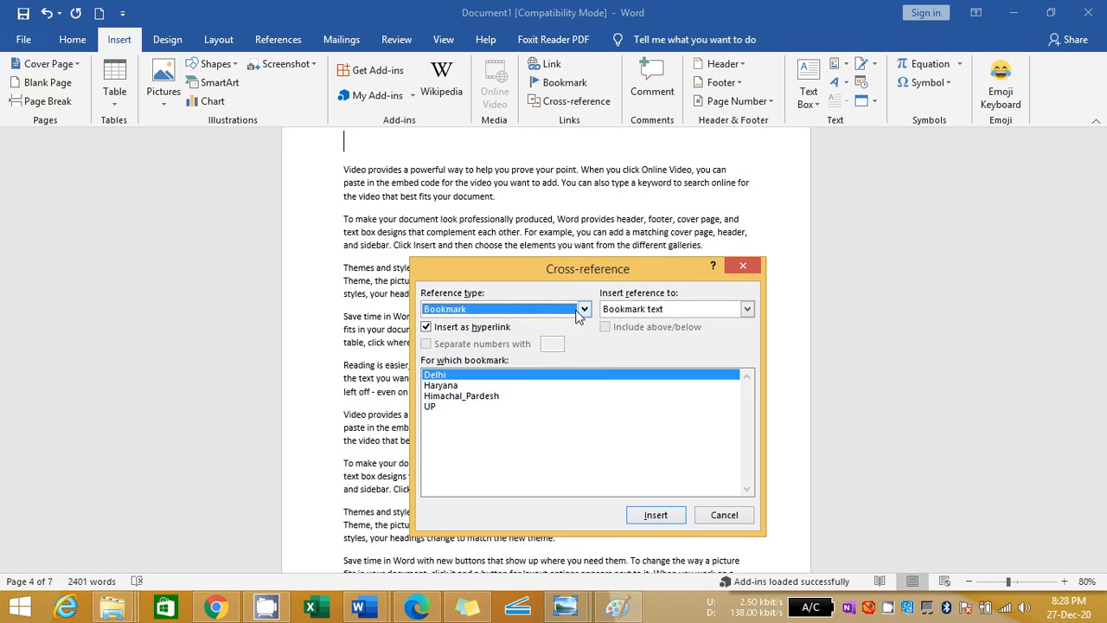
{"action": "left_click", "coordinate": [451, 386]}
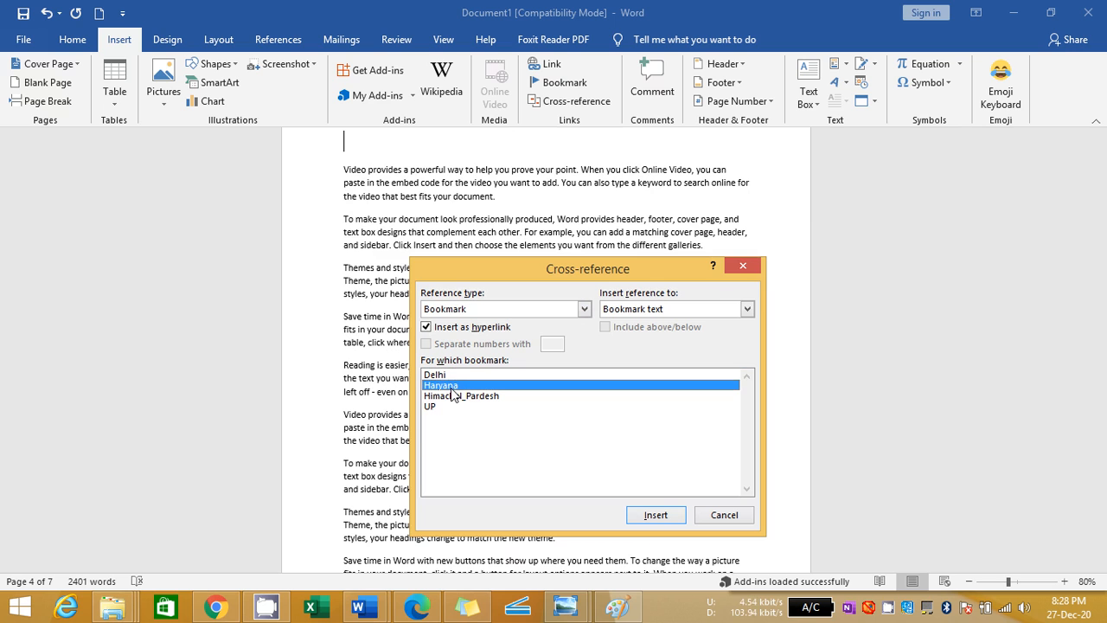
{"action": "left_click", "coordinate": [665, 516]}
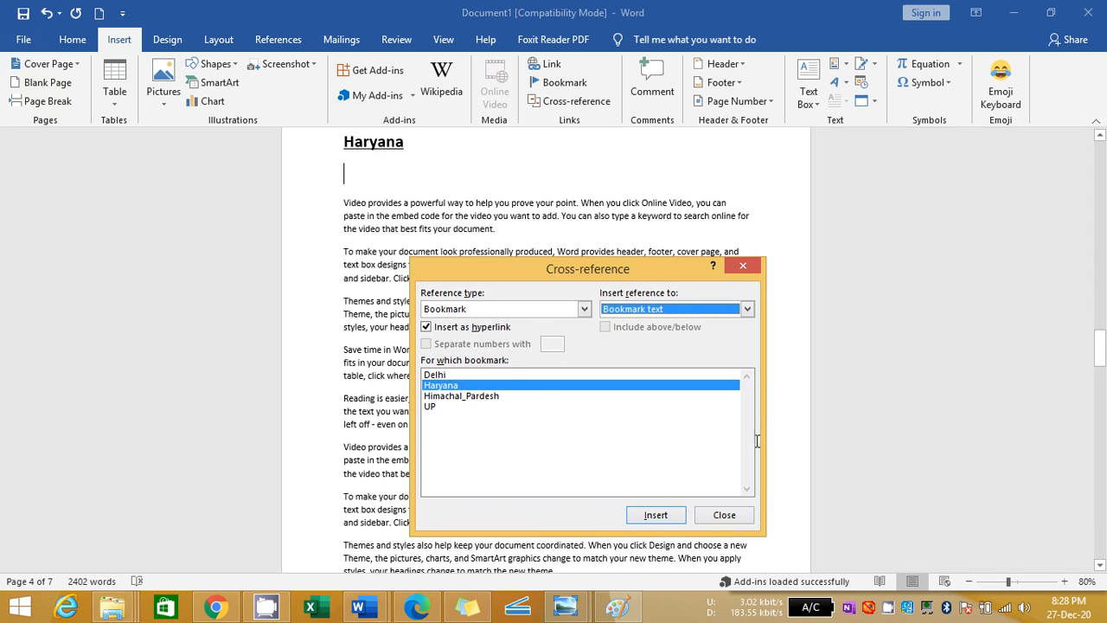
{"action": "left_click", "coordinate": [724, 514]}
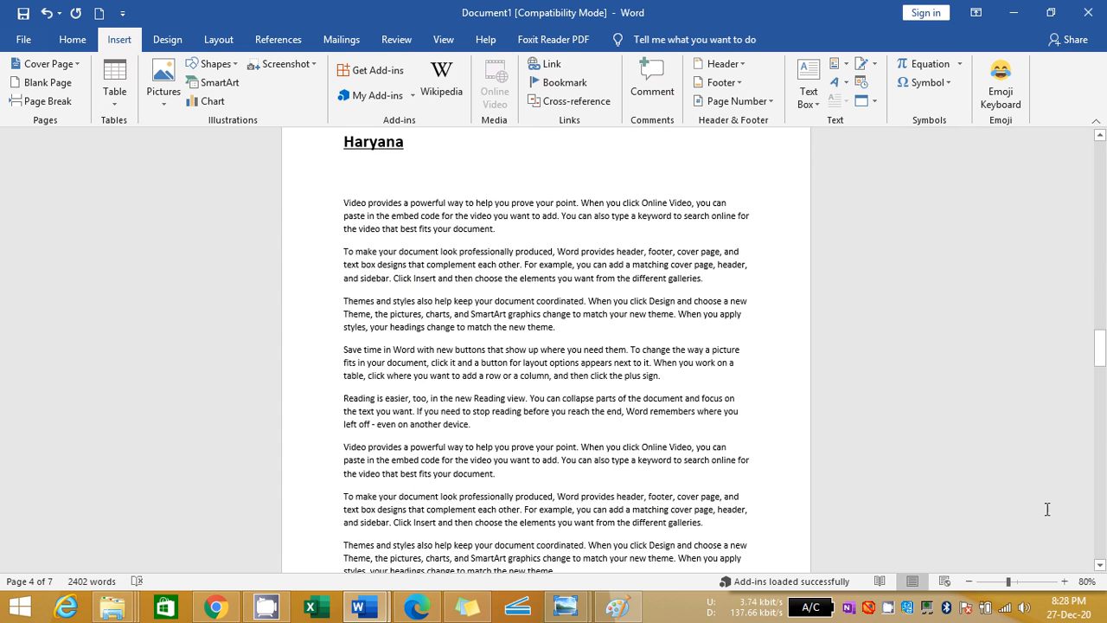
Follow the Haryana cross-reference and insert a hyperlinked cross-reference to the Delhi bookmark text on a new line below the Haryana heading
{"action": "left_click_drag", "start_coordinate": [1101, 343], "coordinate": [1102, 332]}
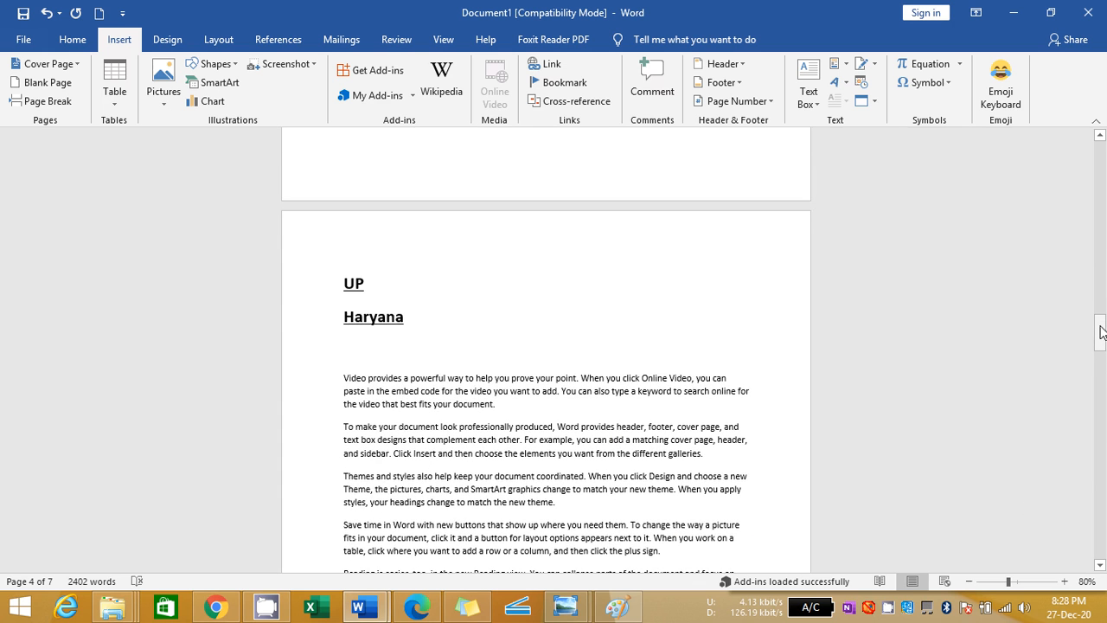
{"action": "left_click", "coordinate": [373, 320], "text": "ctrl"}
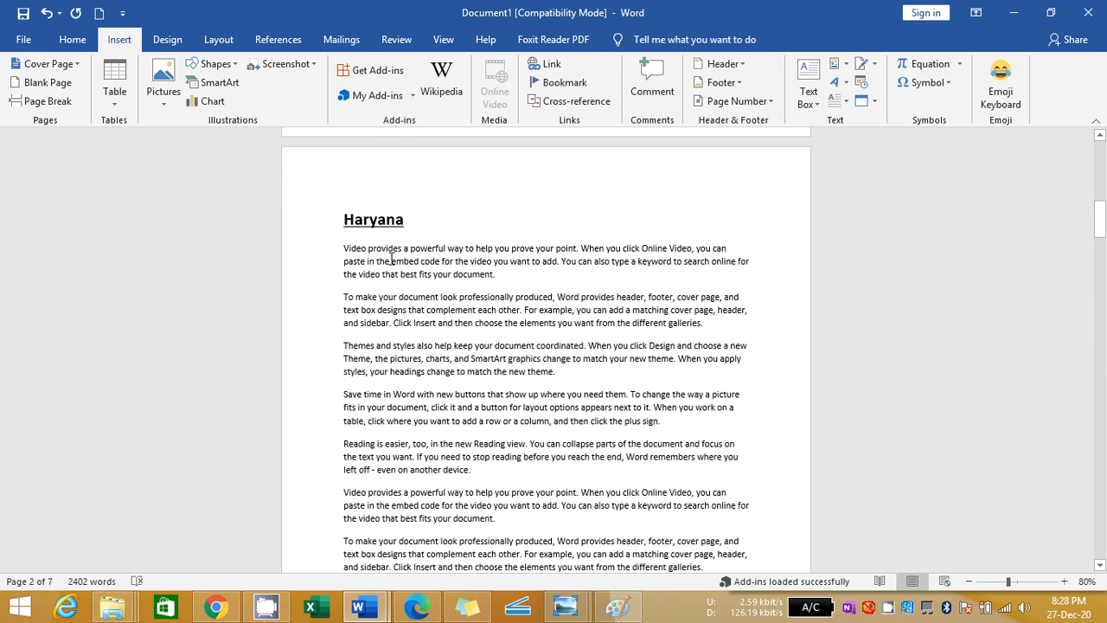
{"action": "left_click", "coordinate": [432, 223]}
{"action": "key", "text": "Return"}
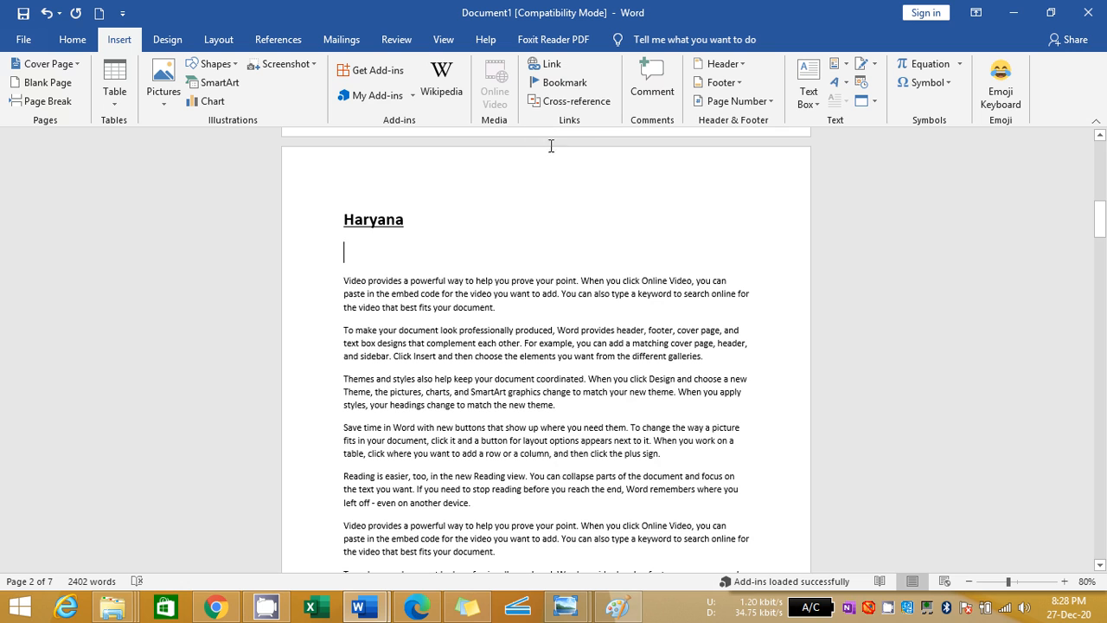
{"action": "left_click", "coordinate": [571, 101]}
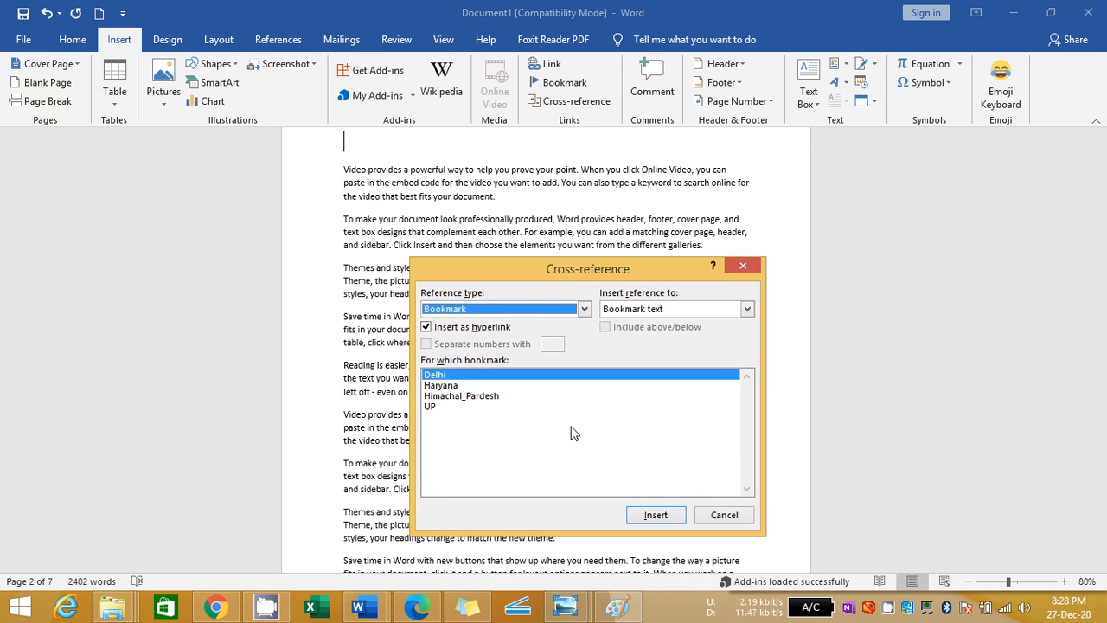
{"action": "left_click", "coordinate": [659, 516]}
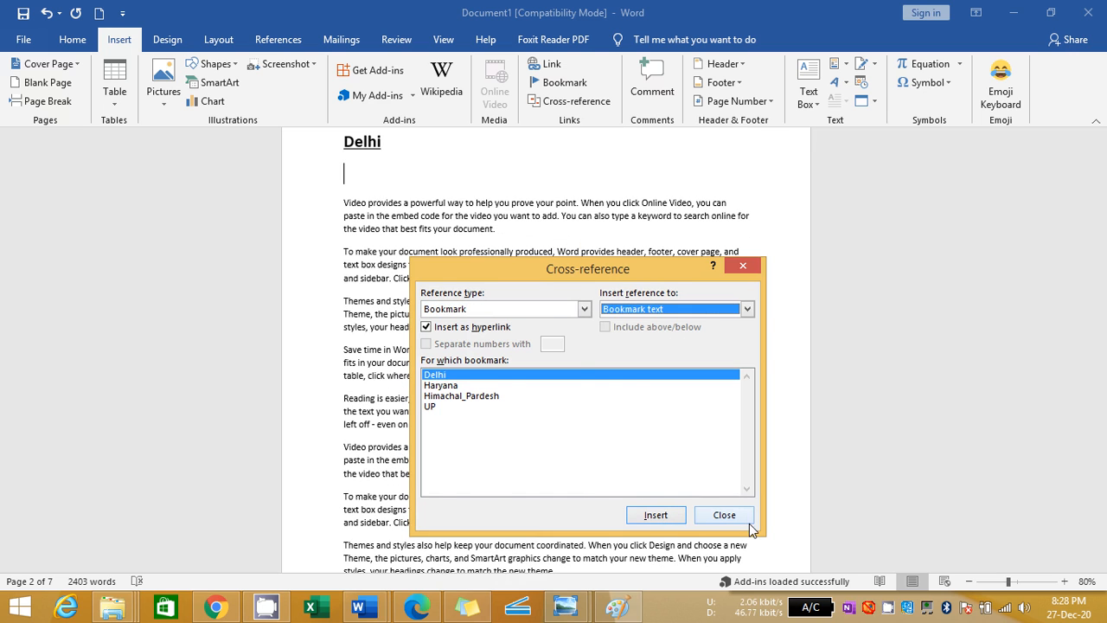
{"action": "left_click", "coordinate": [724, 516]}
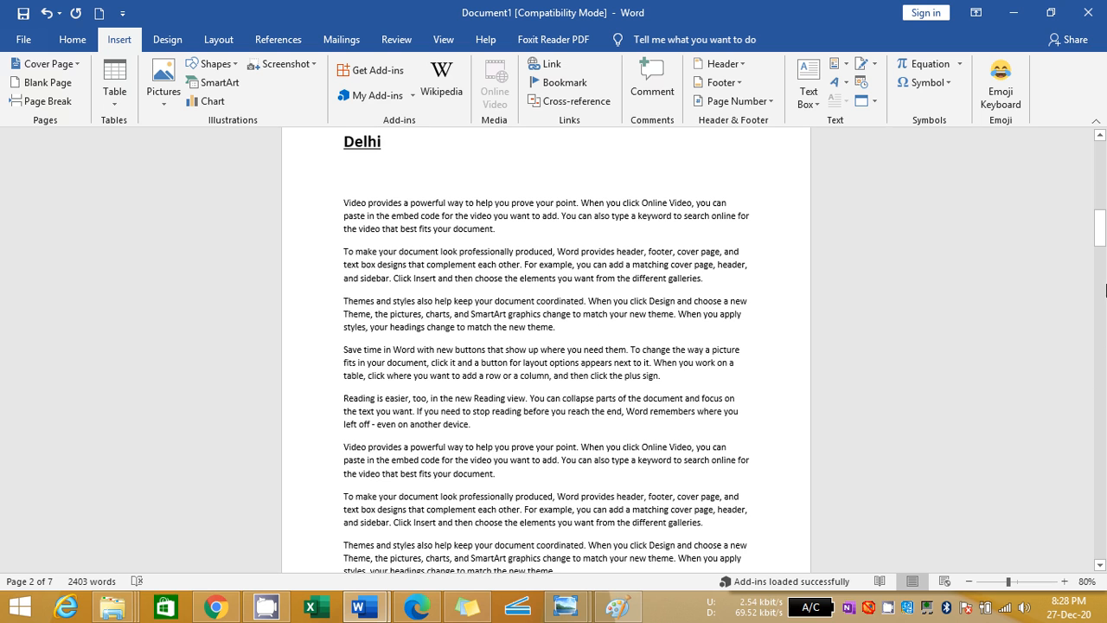
Follow the Delhi cross-reference below the Haryana heading to its bookmarked heading
{"action": "mouse_move", "coordinate": [1101, 234]}
{"action": "left_mouse_down"}
{"action": "mouse_move", "coordinate": [1100, 198]}
{"action": "mouse_move", "coordinate": [1101, 216]}
{"action": "left_mouse_up"}
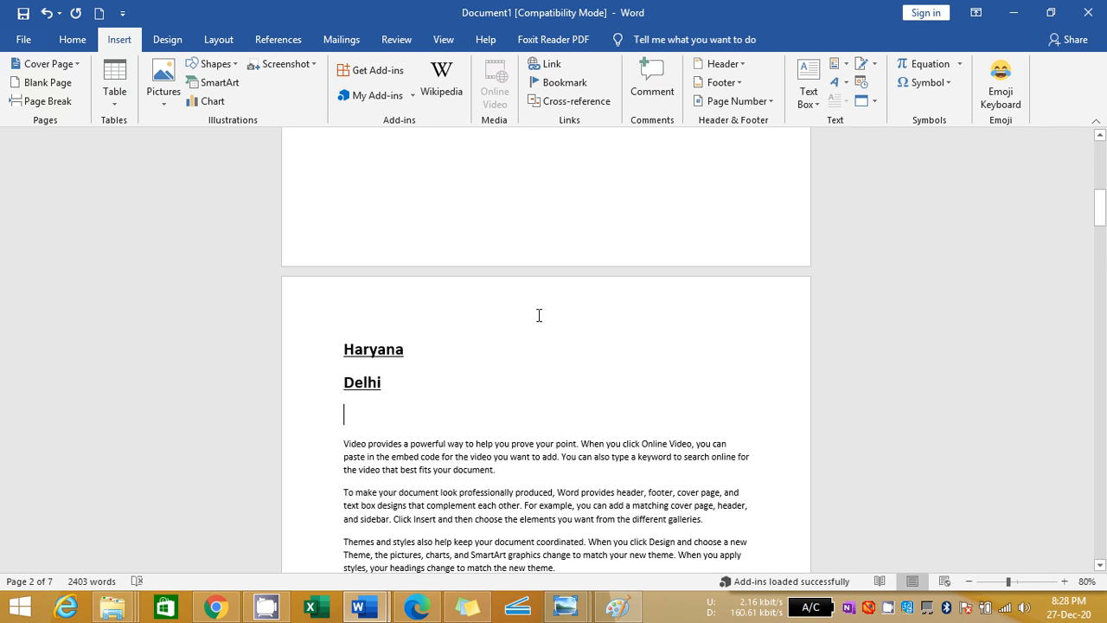
{"action": "key", "text": "shift+Up"}
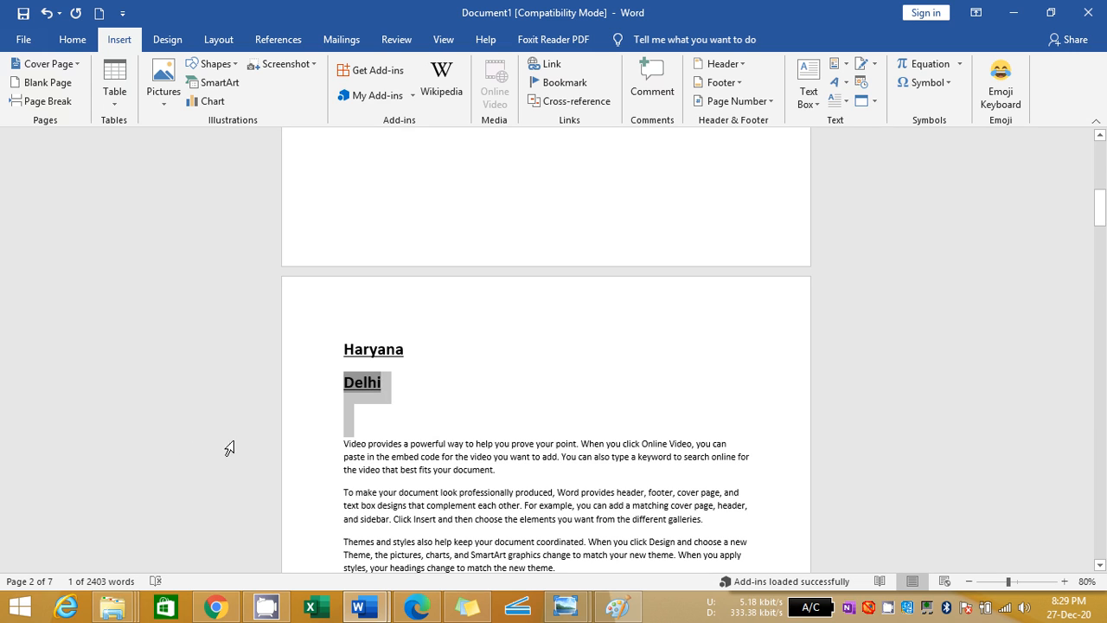
{"action": "left_click", "coordinate": [390, 427]}
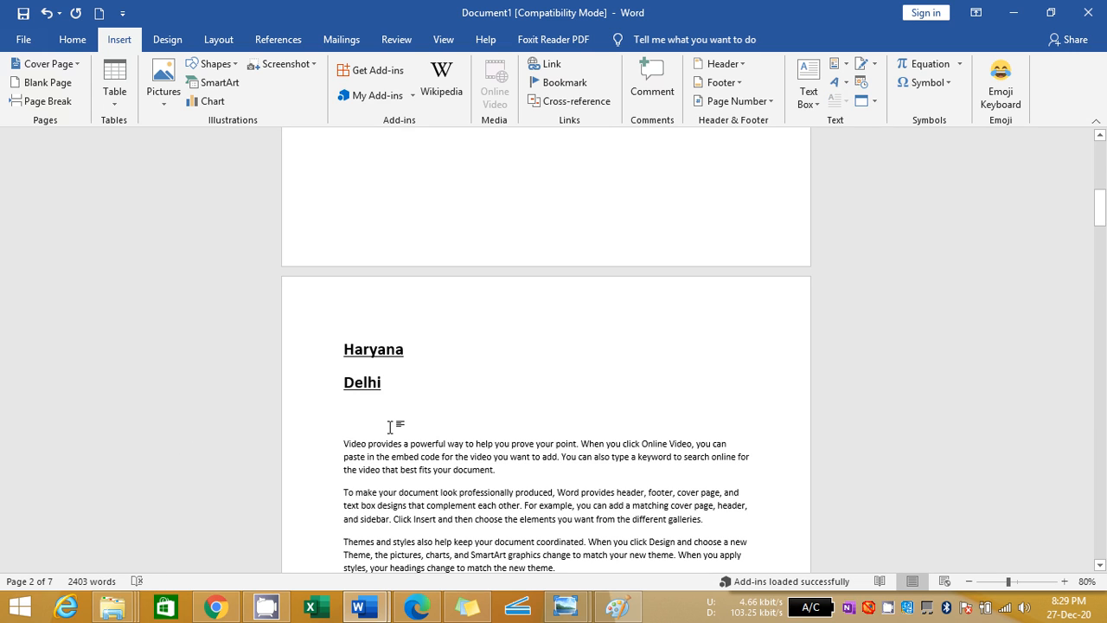
{"action": "key", "text": "shift+Up"}
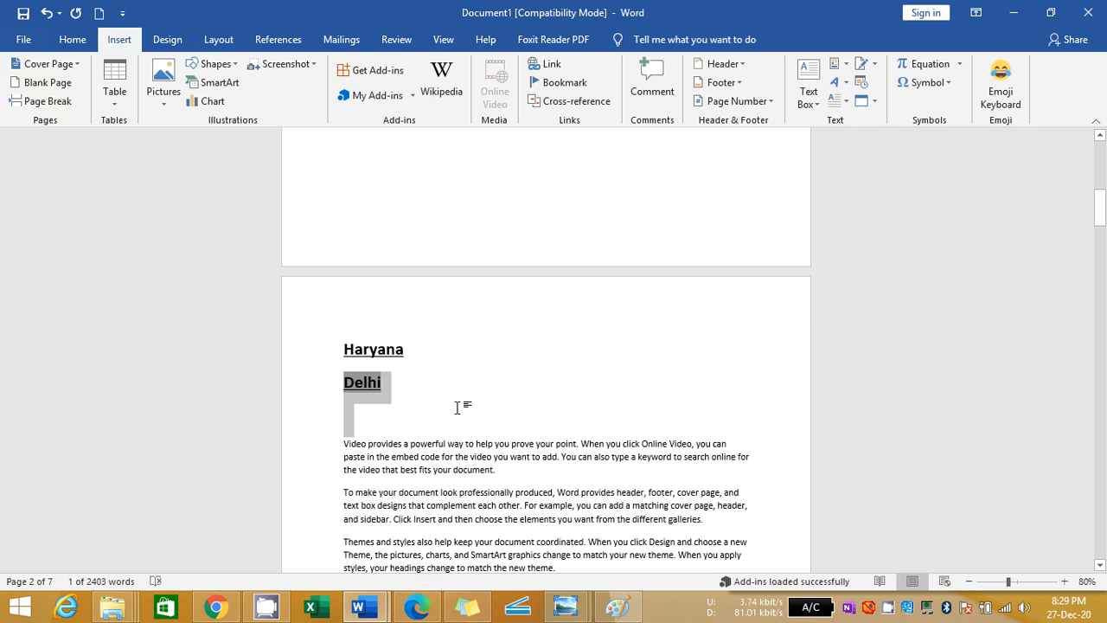
{"action": "left_click", "coordinate": [423, 403]}
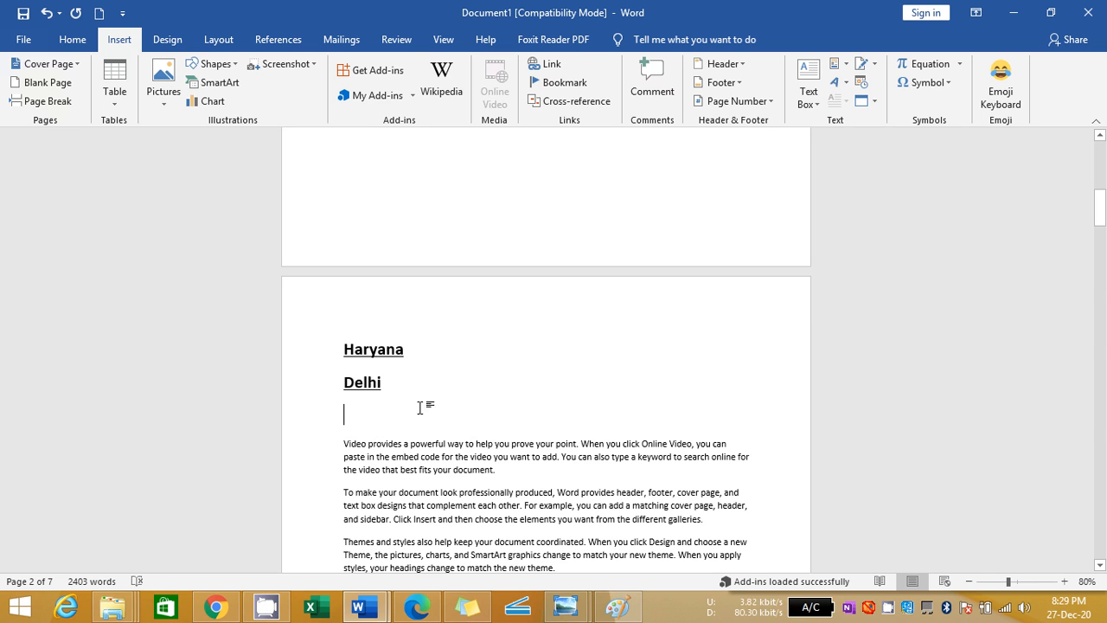
{"action": "left_click", "coordinate": [353, 395], "text": "ctrl"}
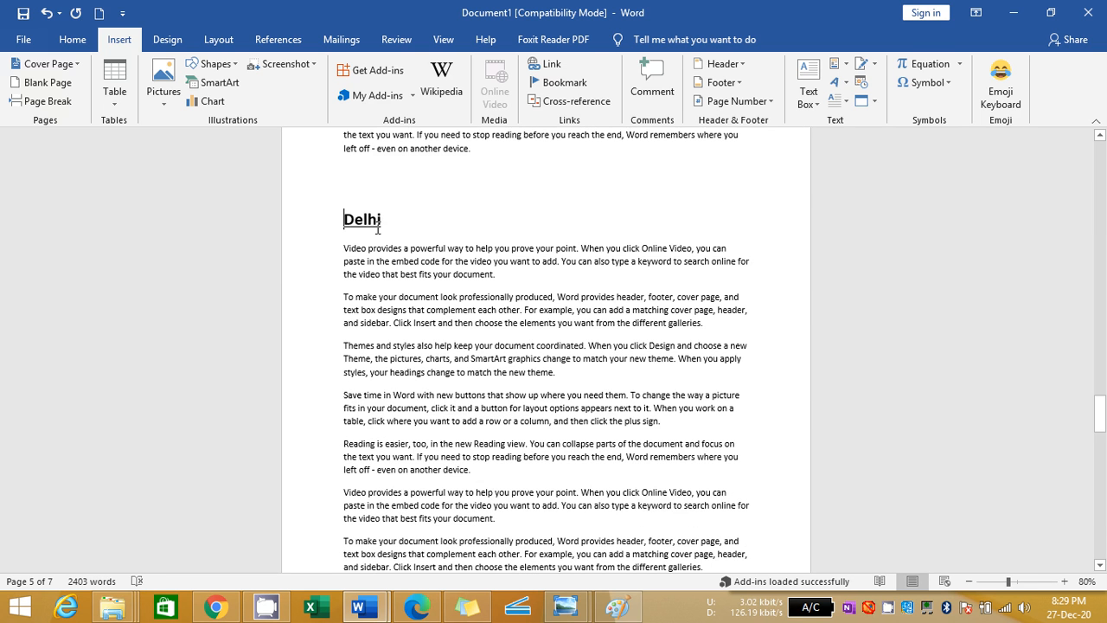
Return to the first page and delete the page break below its list of cross-references
{"action": "left_click", "coordinate": [565, 198]}
{"action": "scroll", "coordinate": [565, 198], "scroll_direction": "up", "scroll_amount": 20}
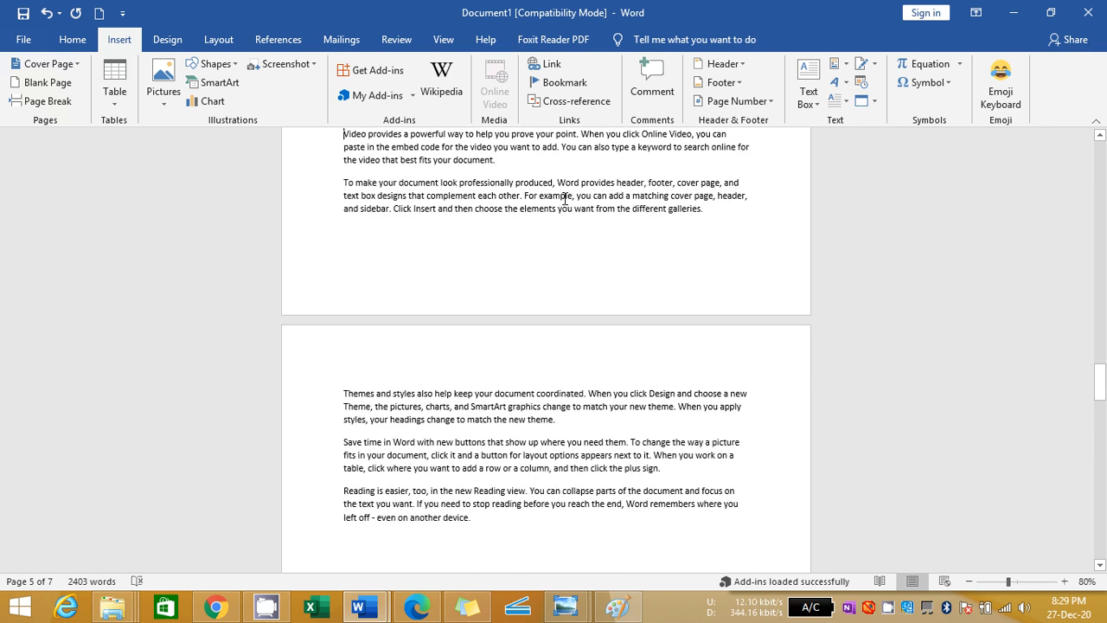
{"action": "scroll", "coordinate": [565, 198], "scroll_direction": "down", "scroll_amount": 15}
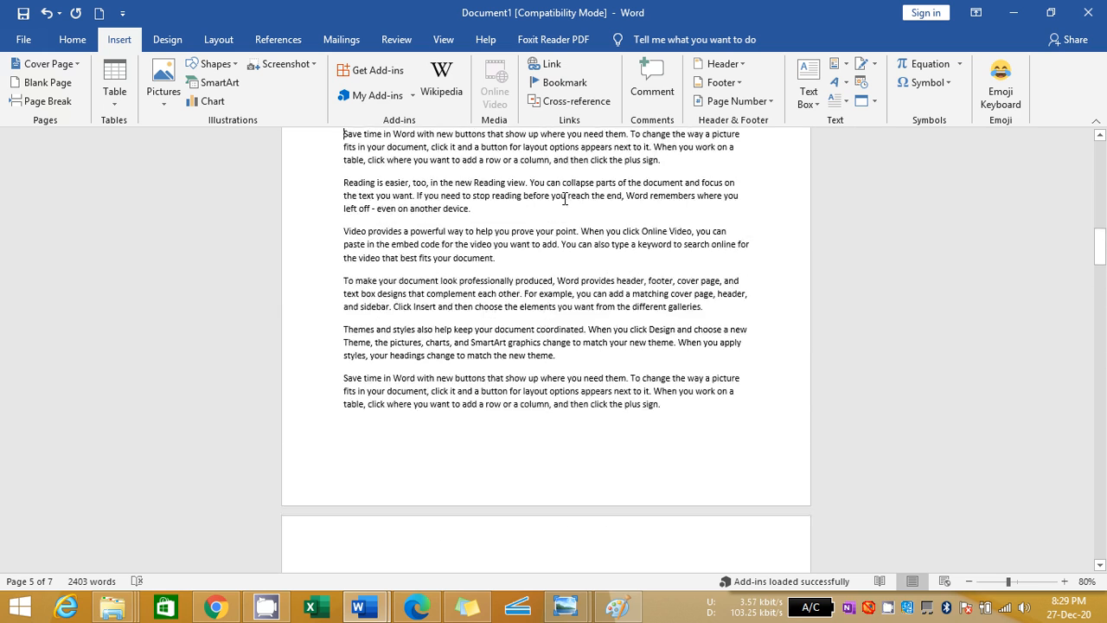
{"action": "key", "text": "Down"}
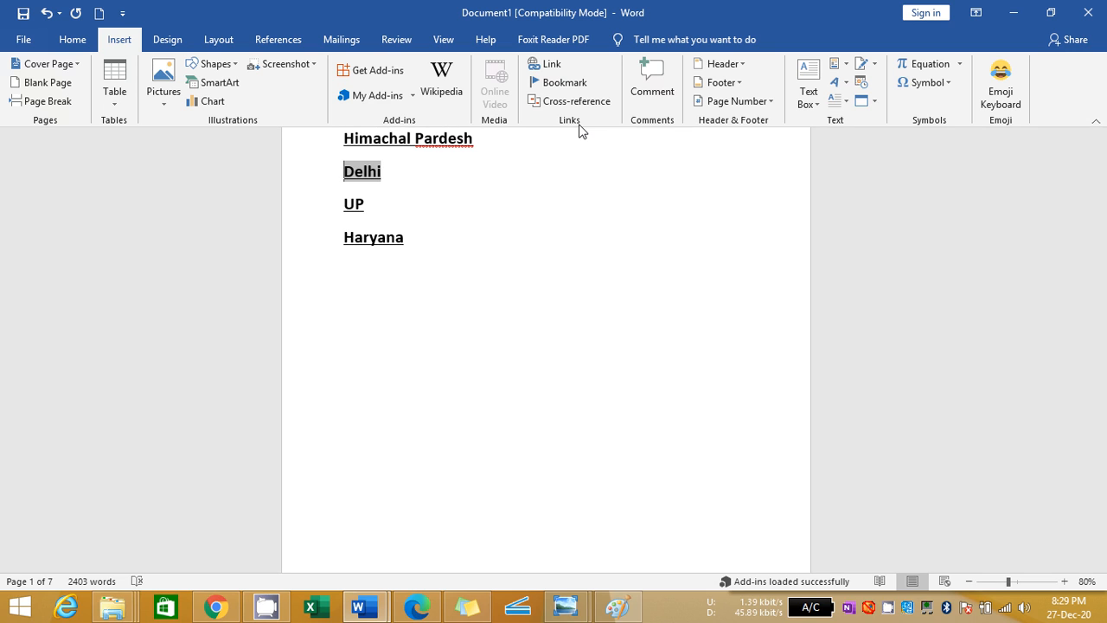
{"action": "left_click", "coordinate": [527, 339]}
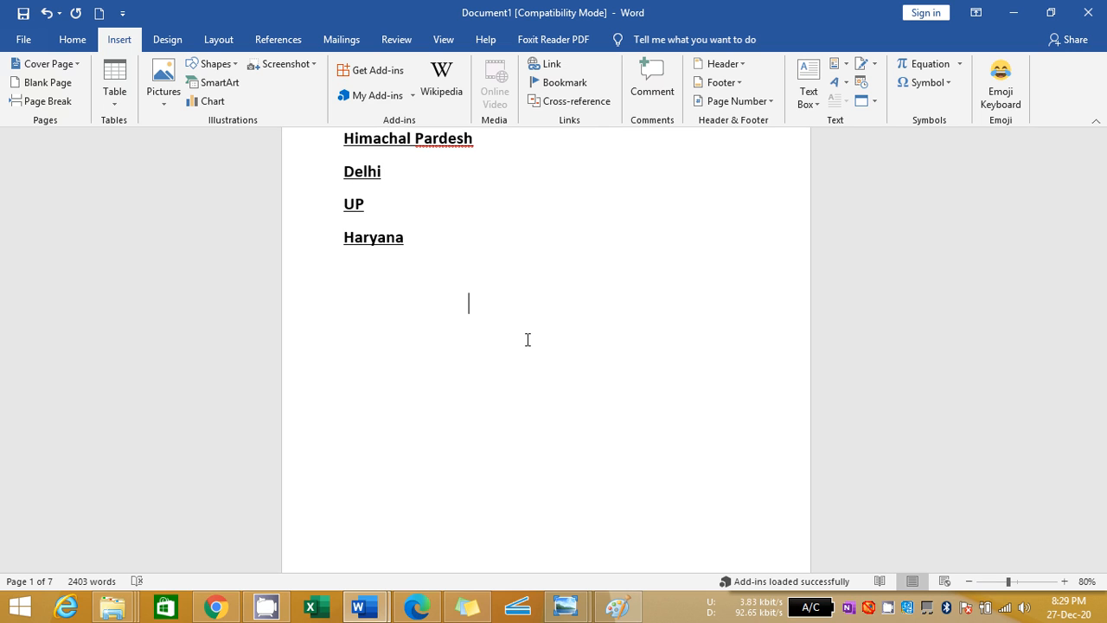
{"action": "key", "text": "Delete"}
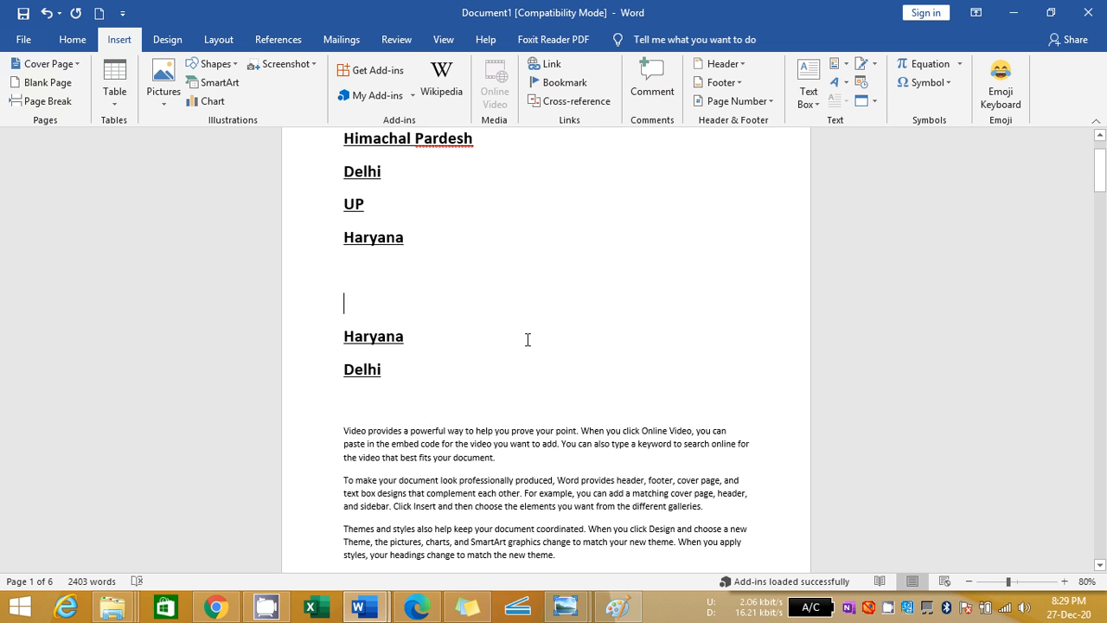